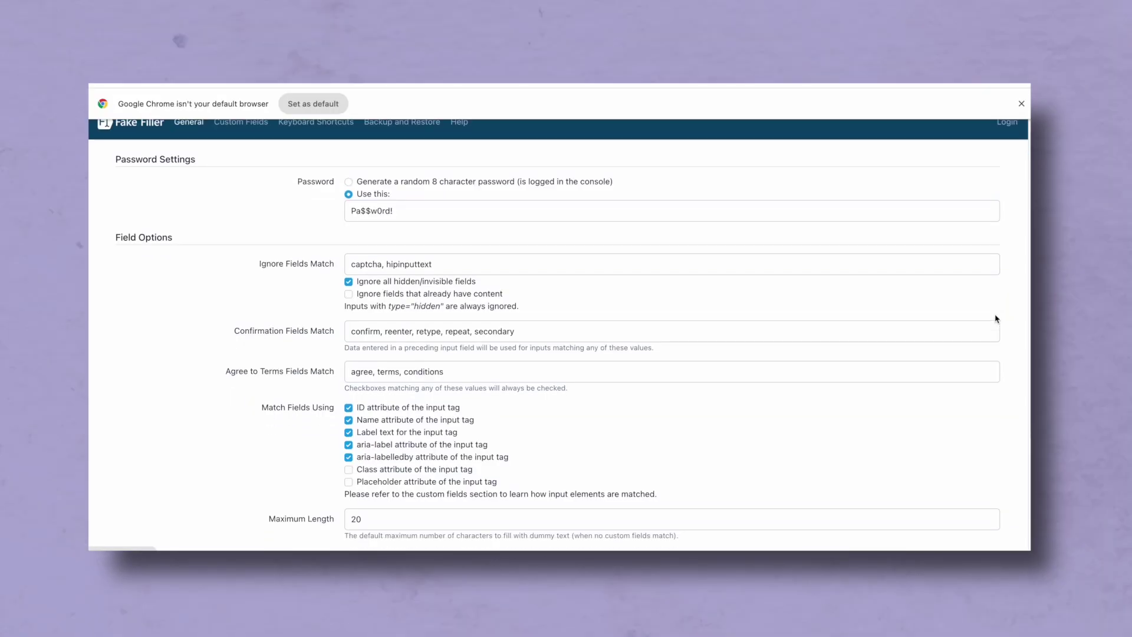
# - Scroll through Fake Filler's General settings (password, field matching, max length 20), then back to the top
pyautogui.scroll(-3, 996, 319)
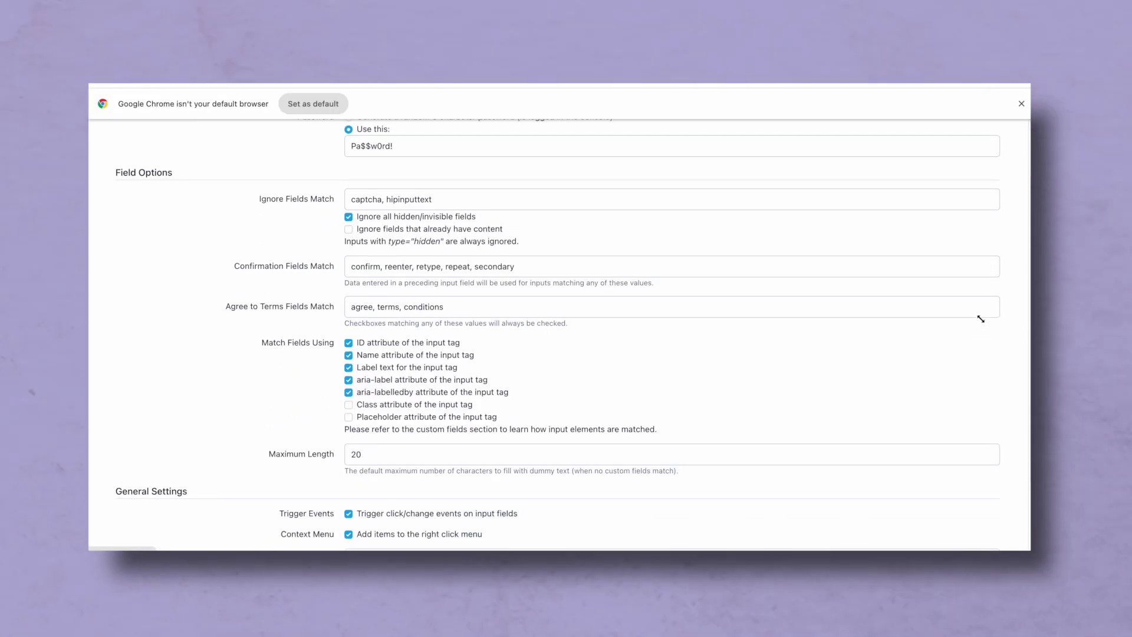
pyautogui.scroll(-1, 980, 319)
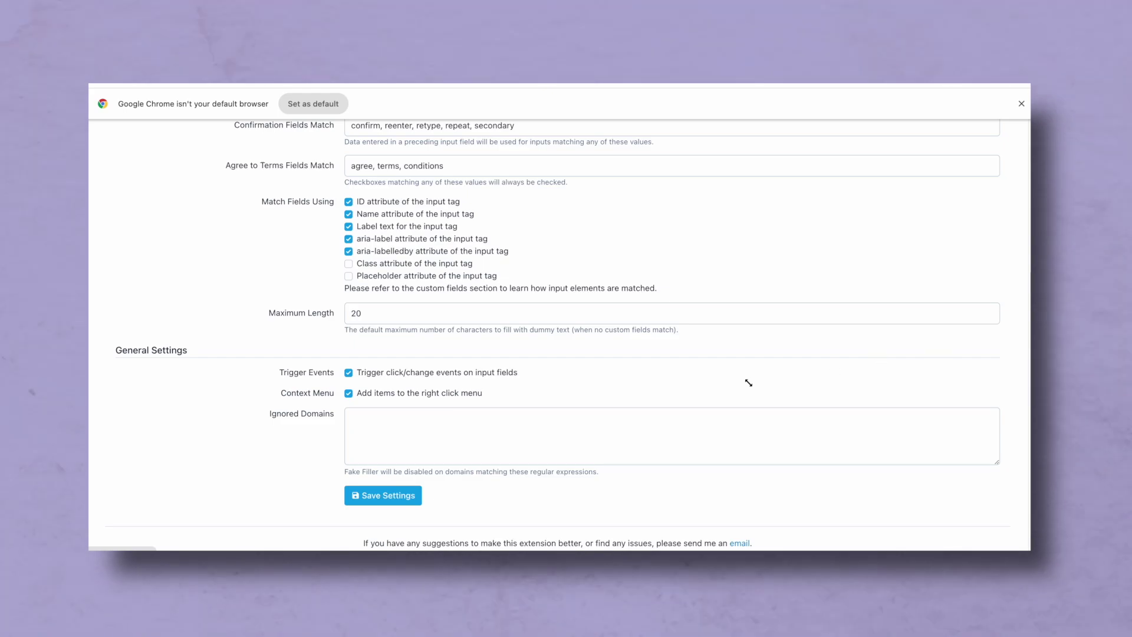
pyautogui.scroll(2, 748, 384)
pyautogui.scroll(2, 749, 384)
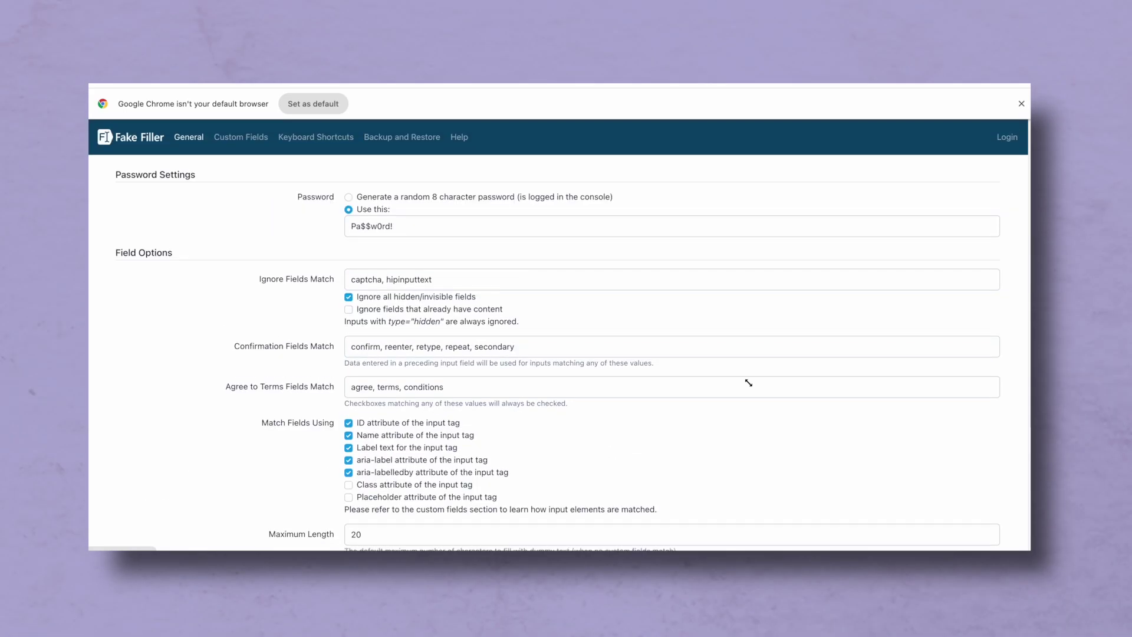
# - Switch to Custom Fields, scroll to Email Address and open its field editor
pyautogui.click(239, 137)
pyautogui.click(239, 137)
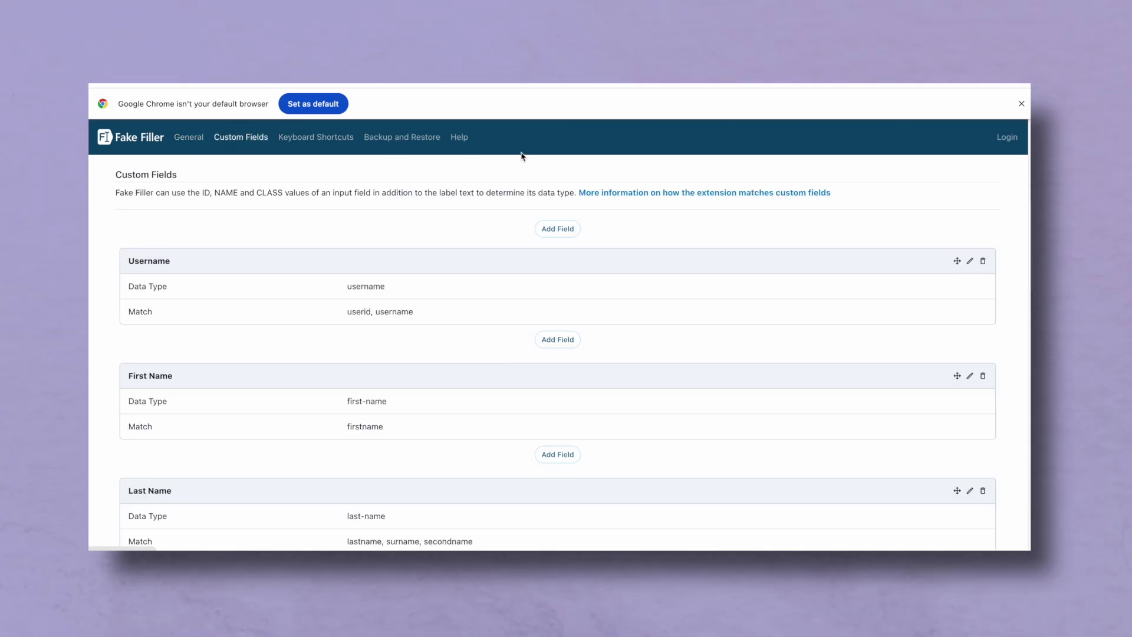
pyautogui.scroll(-1, 872, 198)
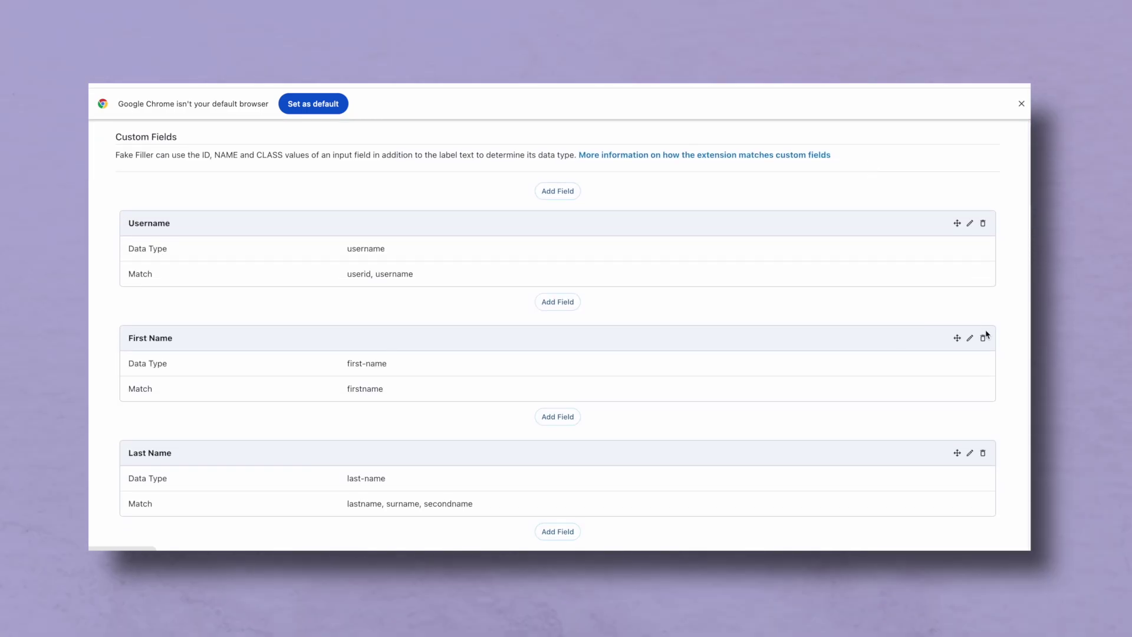
pyautogui.scroll(-1, 984, 328)
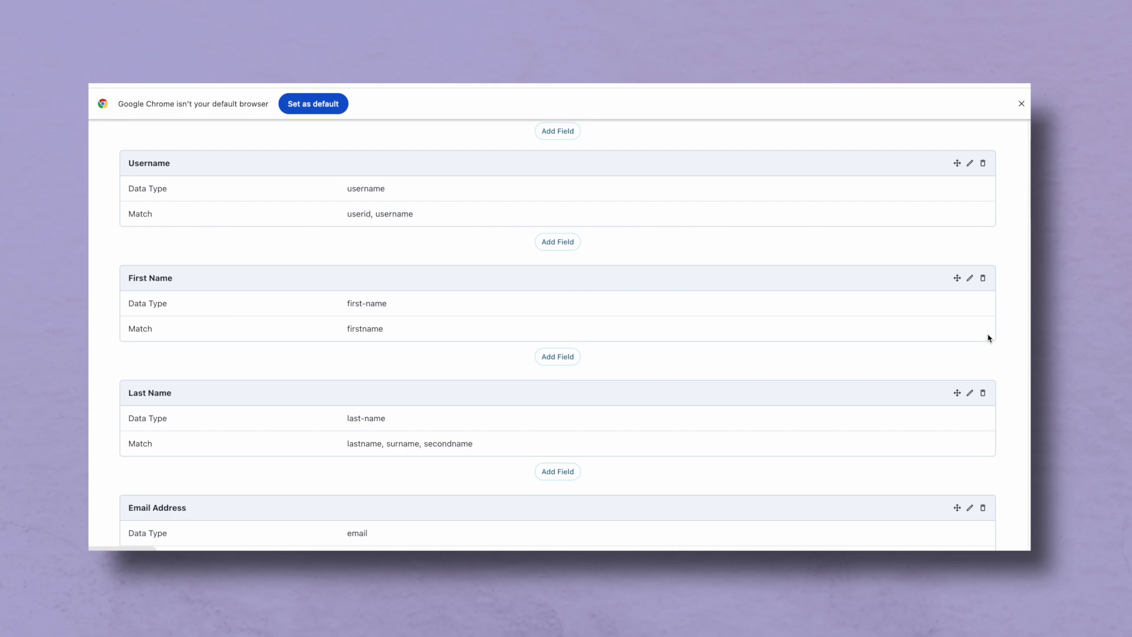
pyautogui.scroll(-2, 1024, 377)
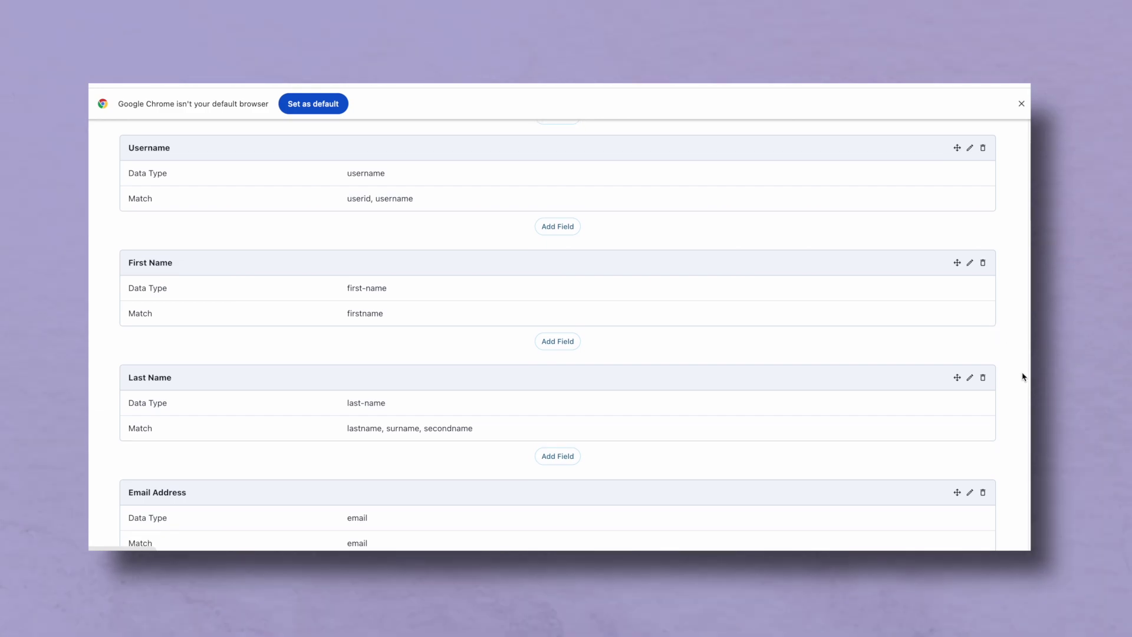
pyautogui.scroll(-2, 1024, 377)
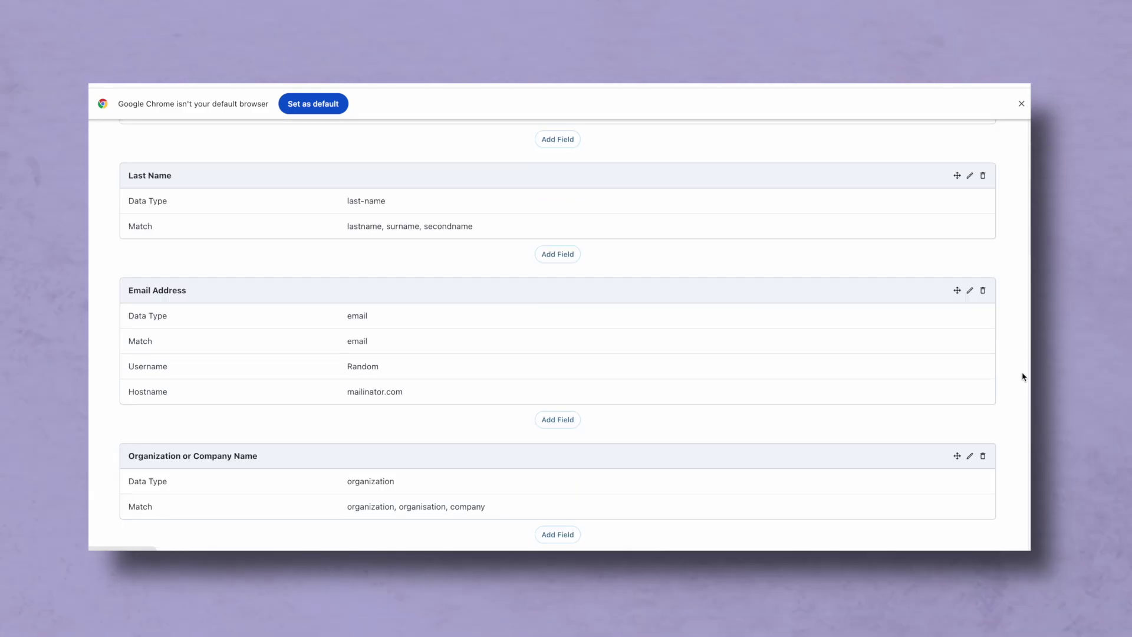
pyautogui.click(971, 291)
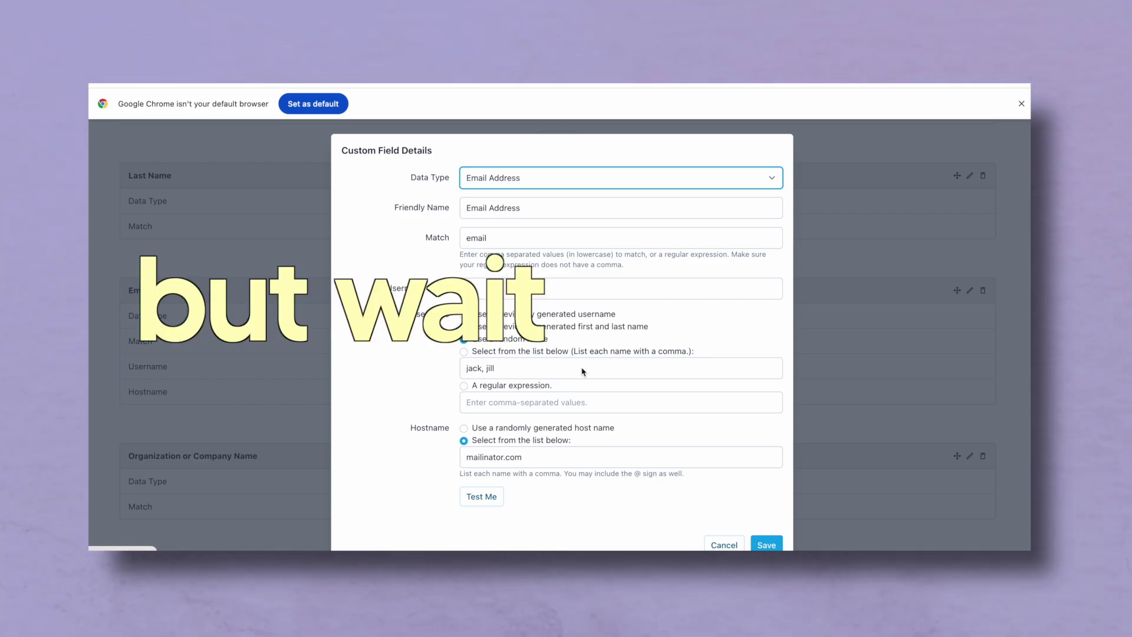
# - Change the email hostname to blackhole.io and test a sample address
pyautogui.doubleClick(485, 457)
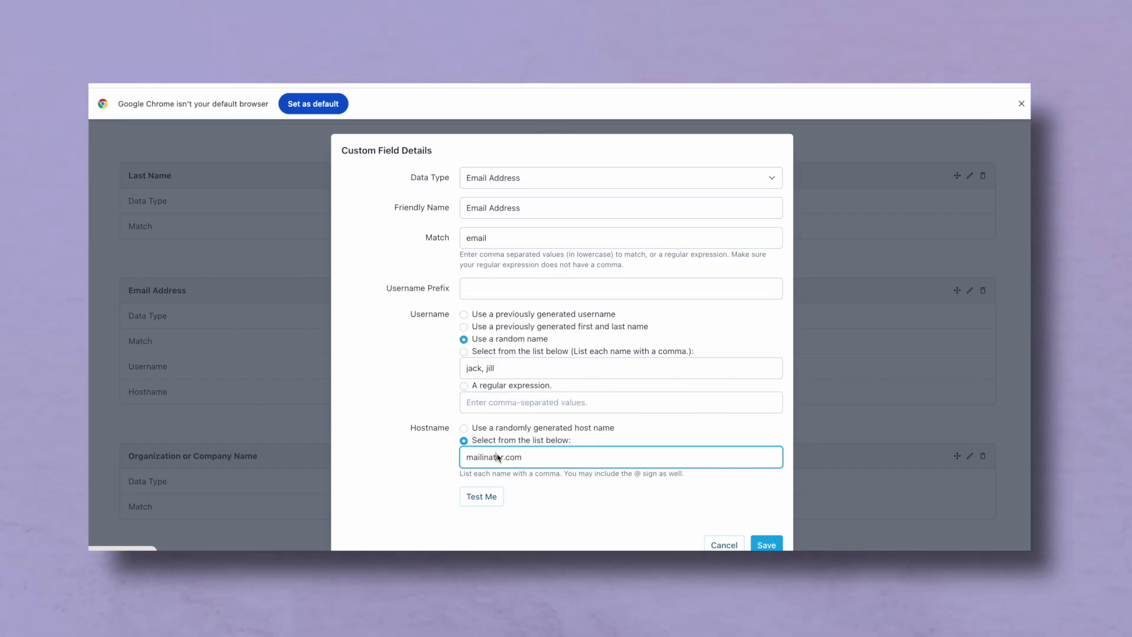
pyautogui.hotkey('ctrl', 'a')
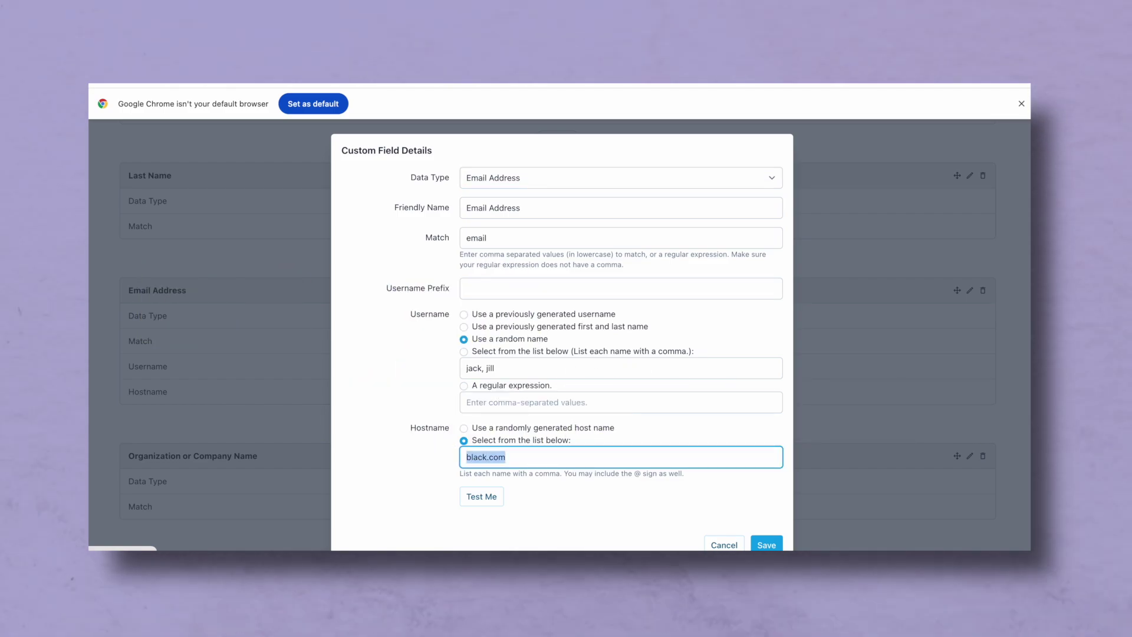
pyautogui.write('black')
pyautogui.press('BackSpace')
pyautogui.press('BackSpace')
pyautogui.press('BackSpace')
pyautogui.press('BackSpace')
pyautogui.press('BackSpace')
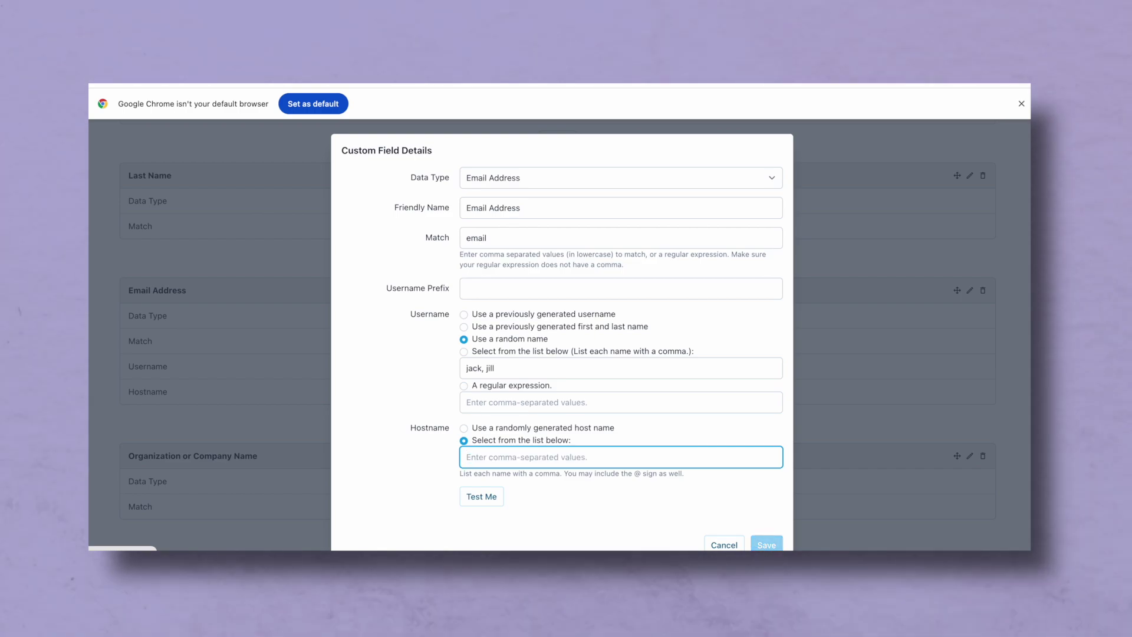
pyautogui.write('blackhole.io')
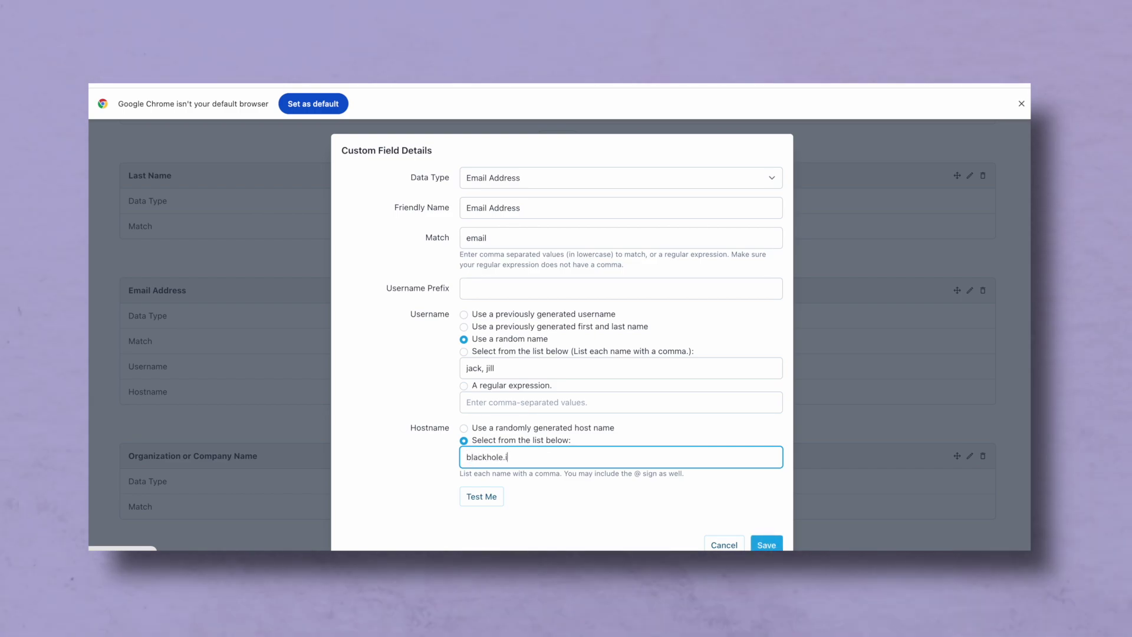
pyautogui.click(493, 500)
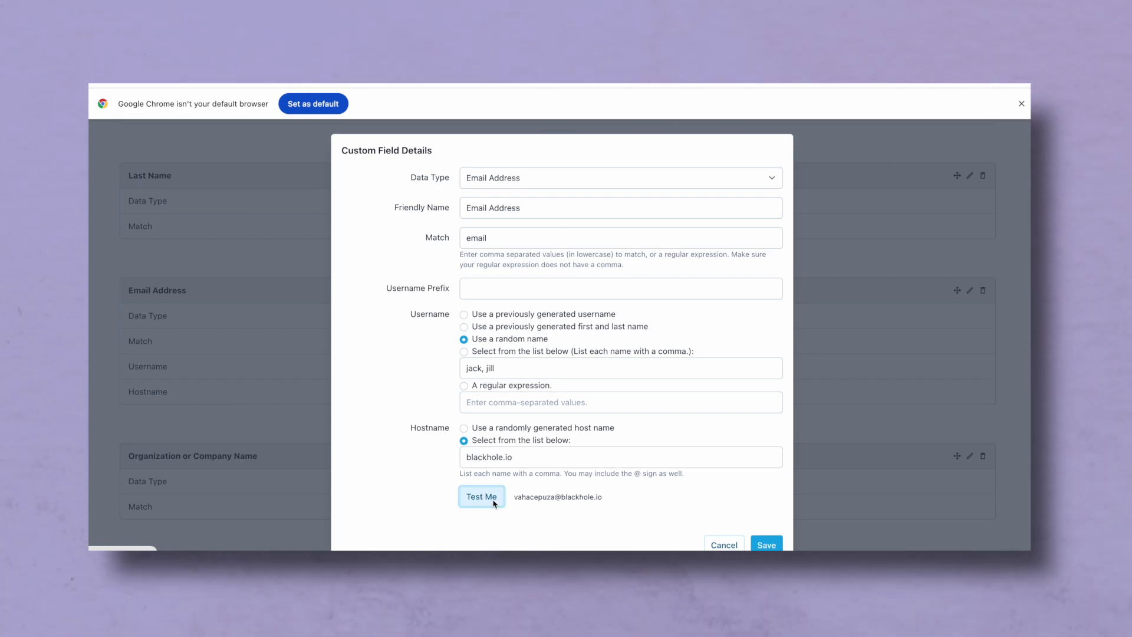
# - Add username prefix 'automest-', then switch to first and last names, testing each
pyautogui.click(522, 291)
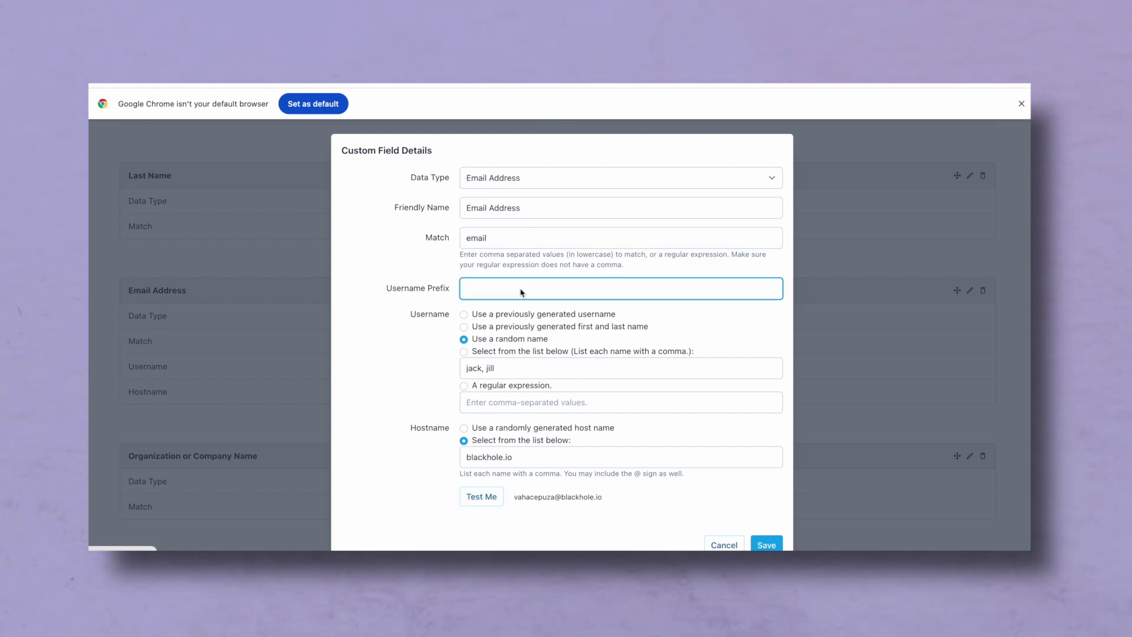
pyautogui.write('autom')
pyautogui.write('est-')
pyautogui.click(481, 497)
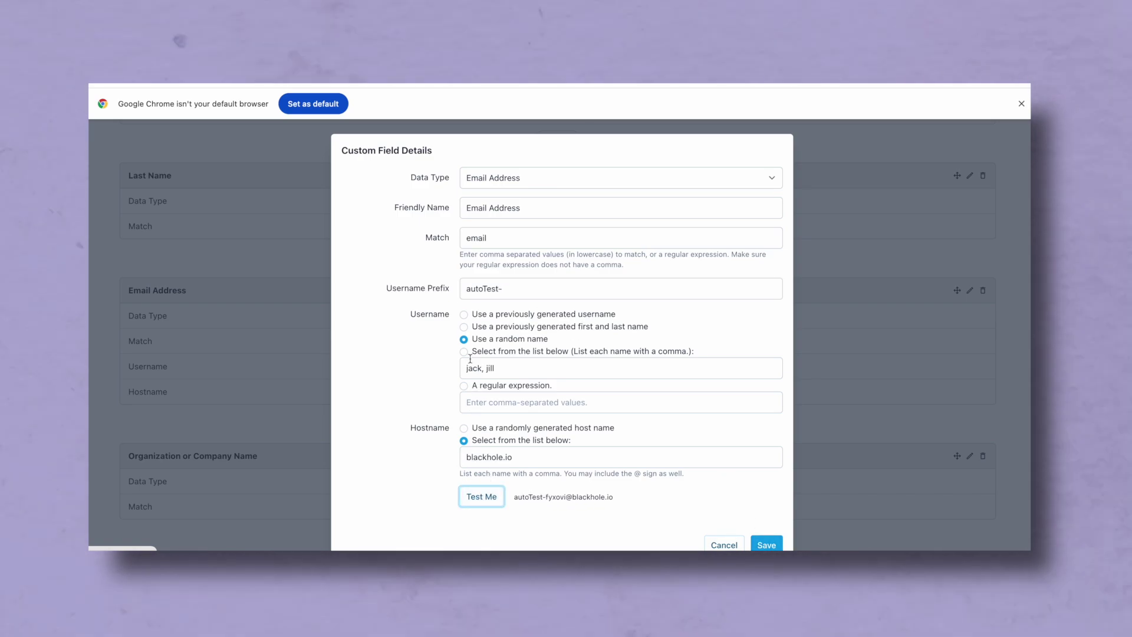
pyautogui.click(463, 328)
pyautogui.click(481, 497)
# - Add match names 'emailAddress, email_add', set prefix 'qaTest' with previous usernames, and test
pyautogui.click(526, 239)
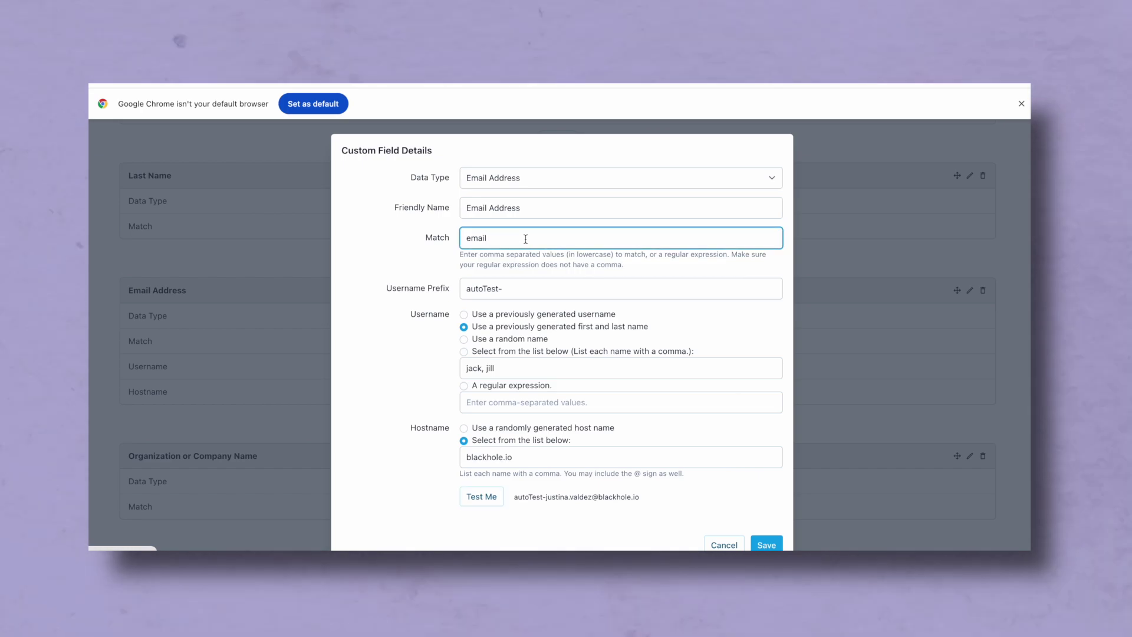
pyautogui.write(', emailAd')
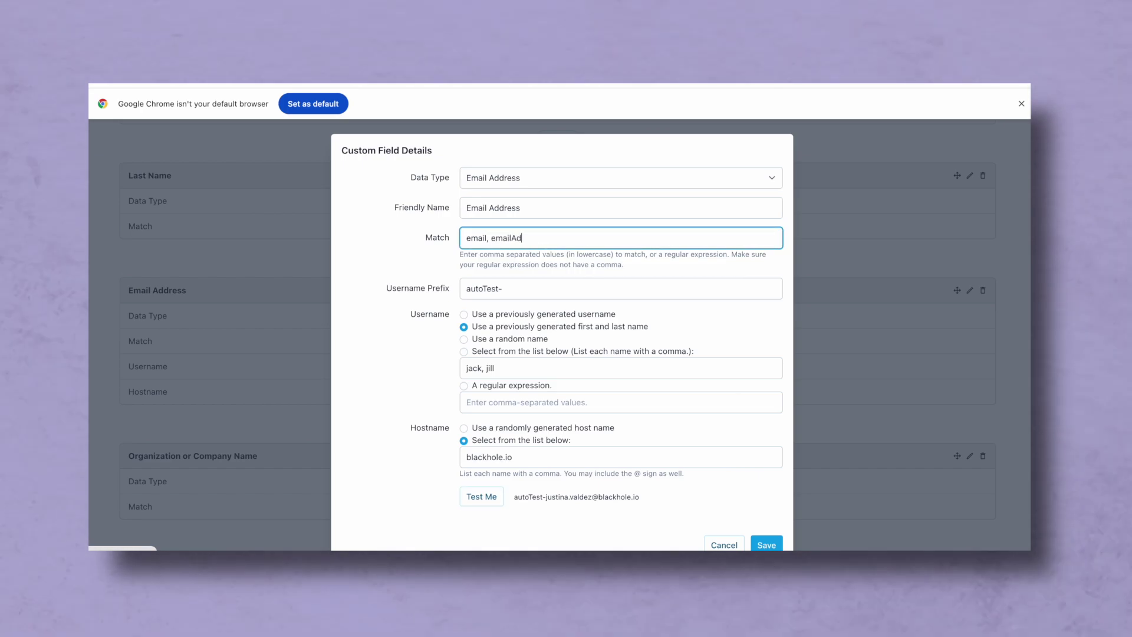
pyautogui.write('dress, email_address')
pyautogui.moveTo(513, 289); pyautogui.dragTo(406, 289)
pyautogui.write('q')
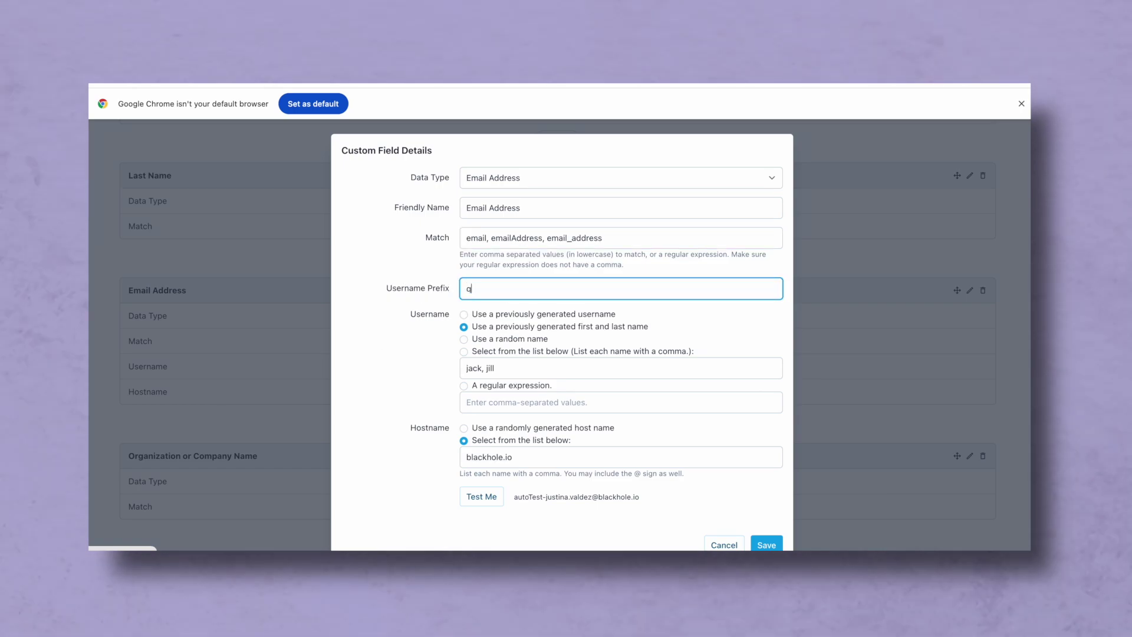
pyautogui.write('aTest')
pyautogui.click(464, 315)
pyautogui.click(481, 497)
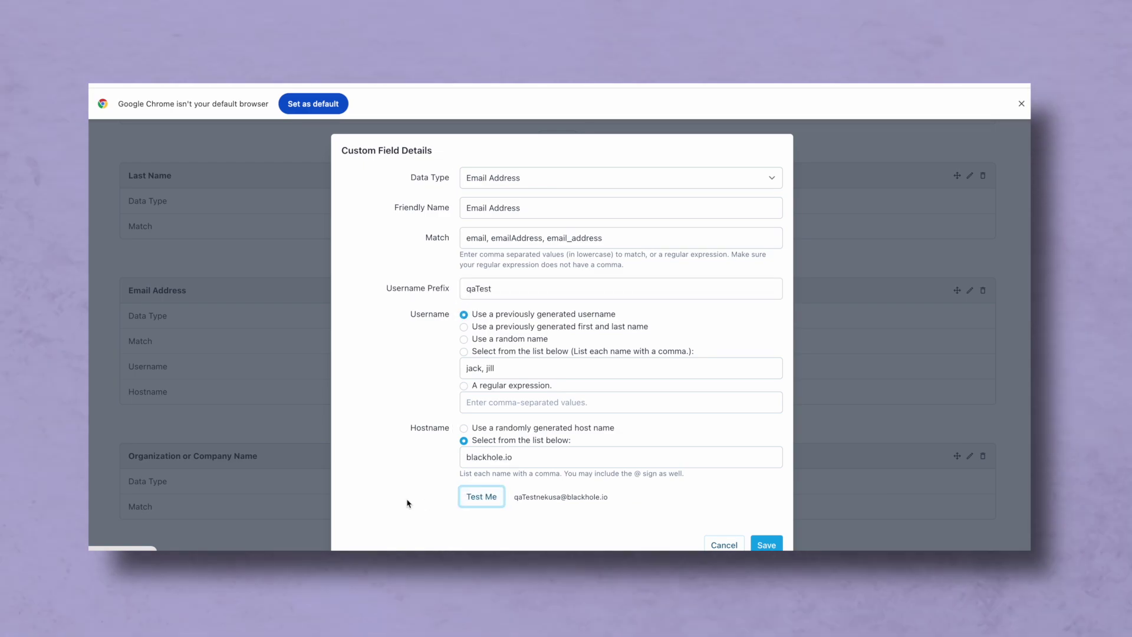
# - Cancel the Email editor, then try adding 'phonenumber' to Telephone Number's match names and discard it
pyautogui.click(724, 545)
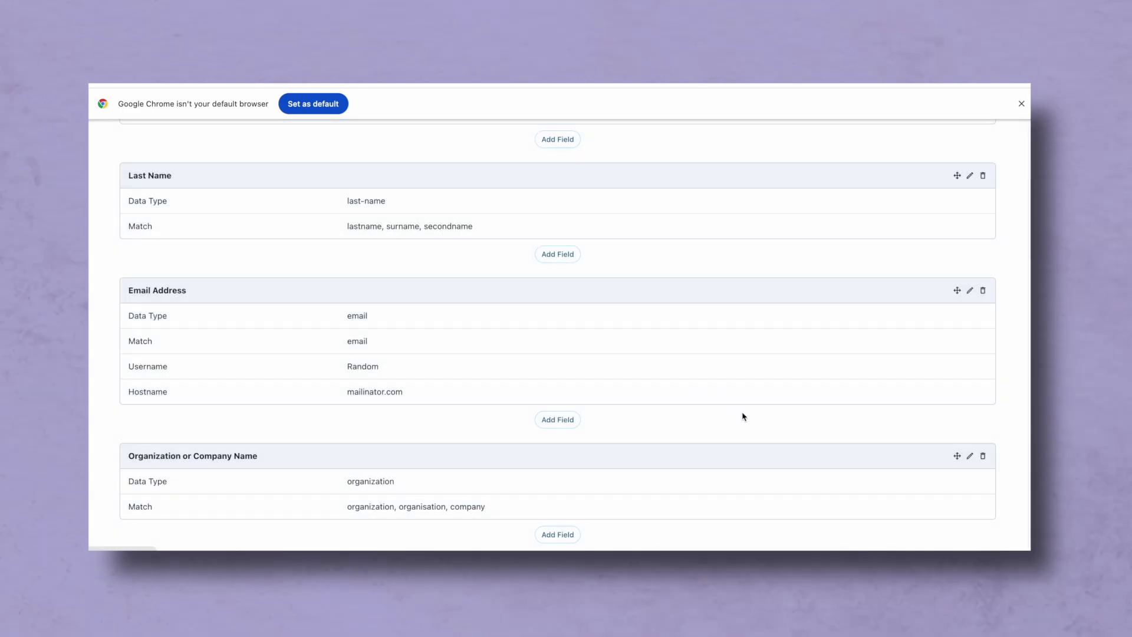
pyautogui.scroll(-5, 743, 417)
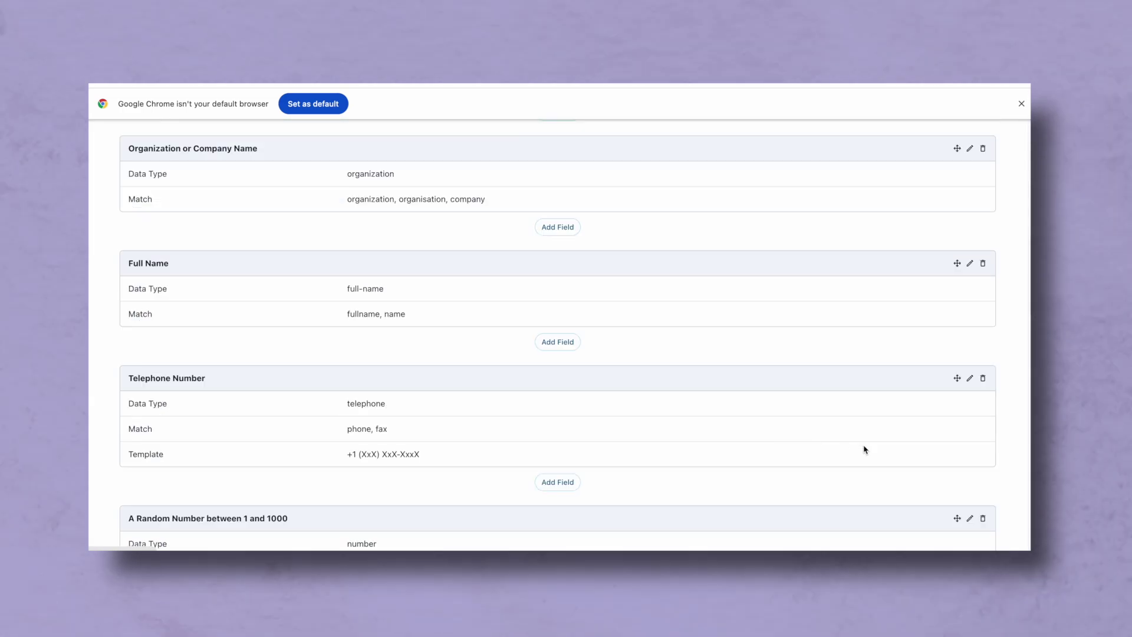
pyautogui.scroll(-2, 951, 451)
pyautogui.click(970, 289)
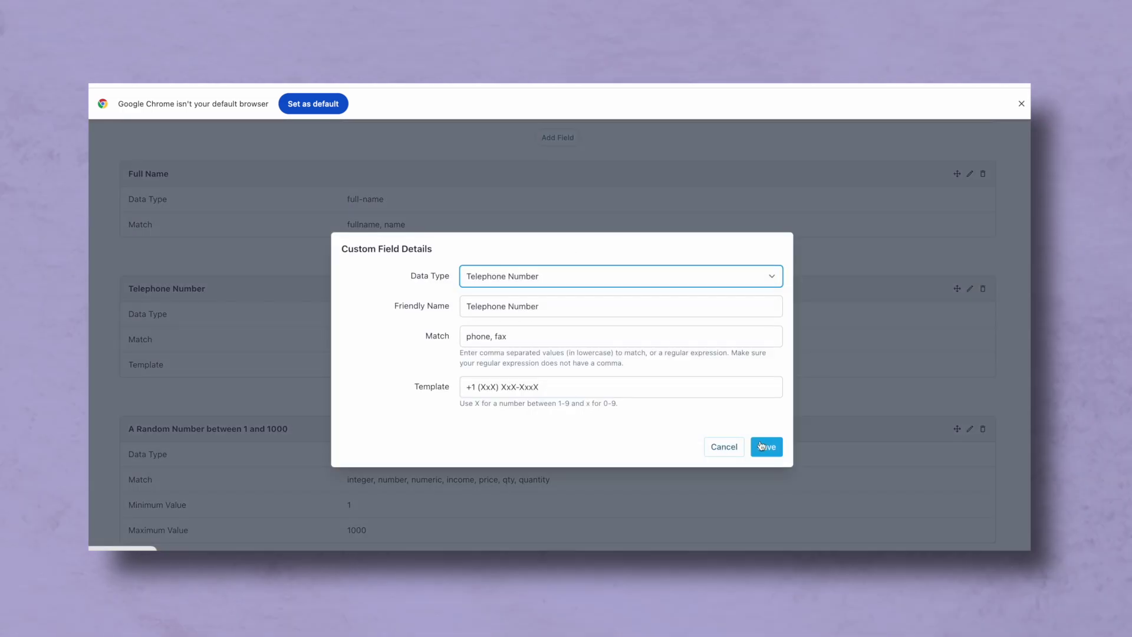
pyautogui.click(723, 446)
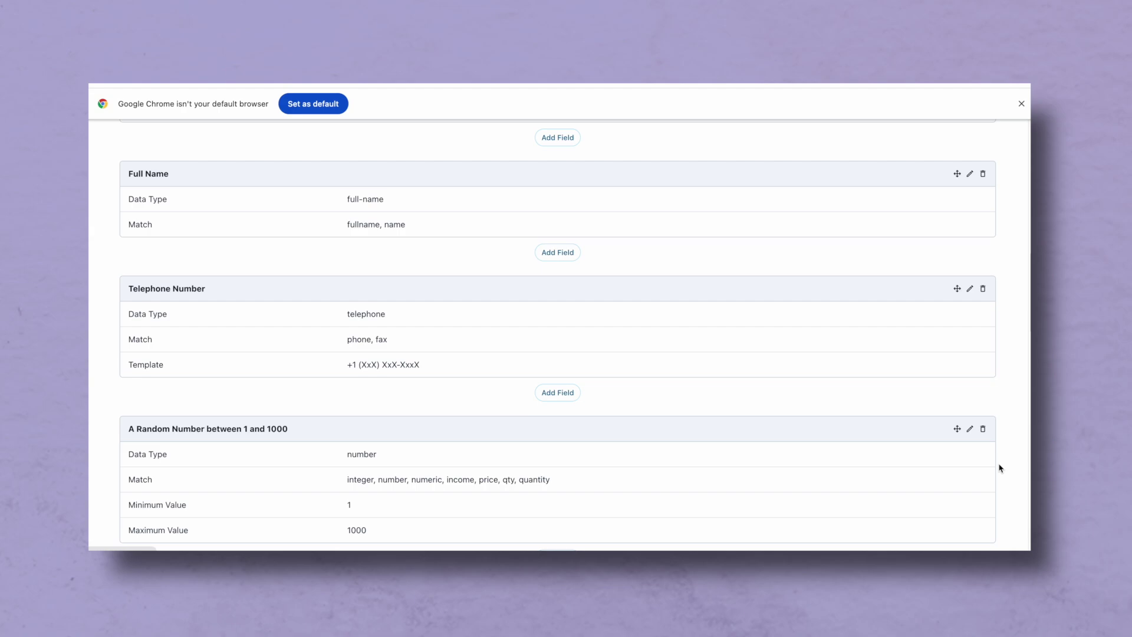
pyautogui.click(970, 289)
pyautogui.click(561, 336)
pyautogui.write(', phone')
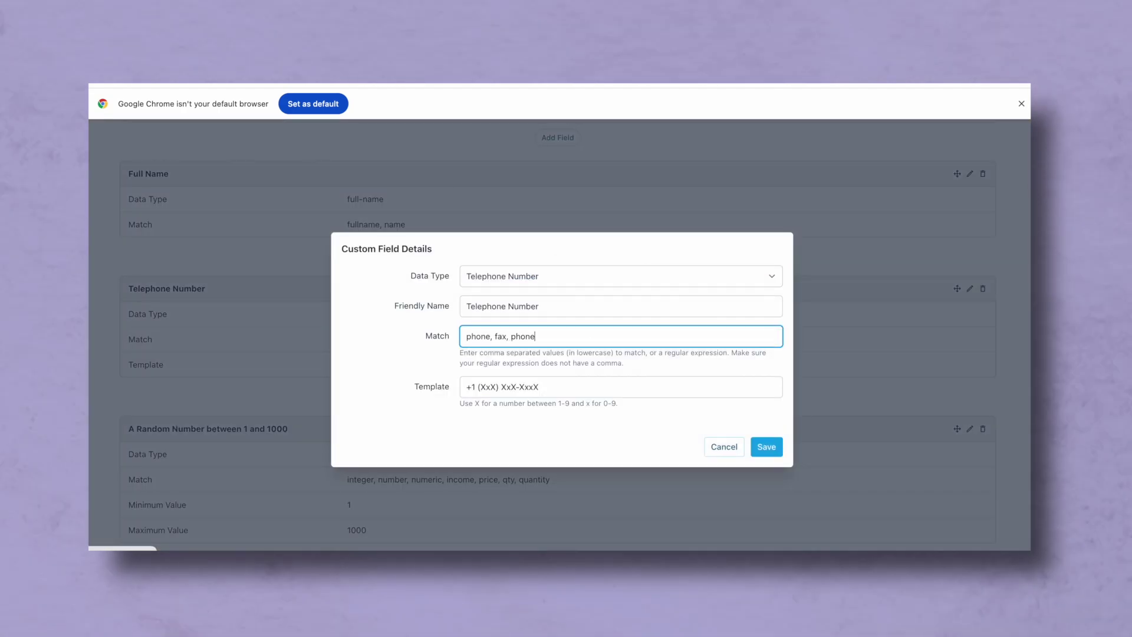
pyautogui.write('number')
pyautogui.click(723, 447)
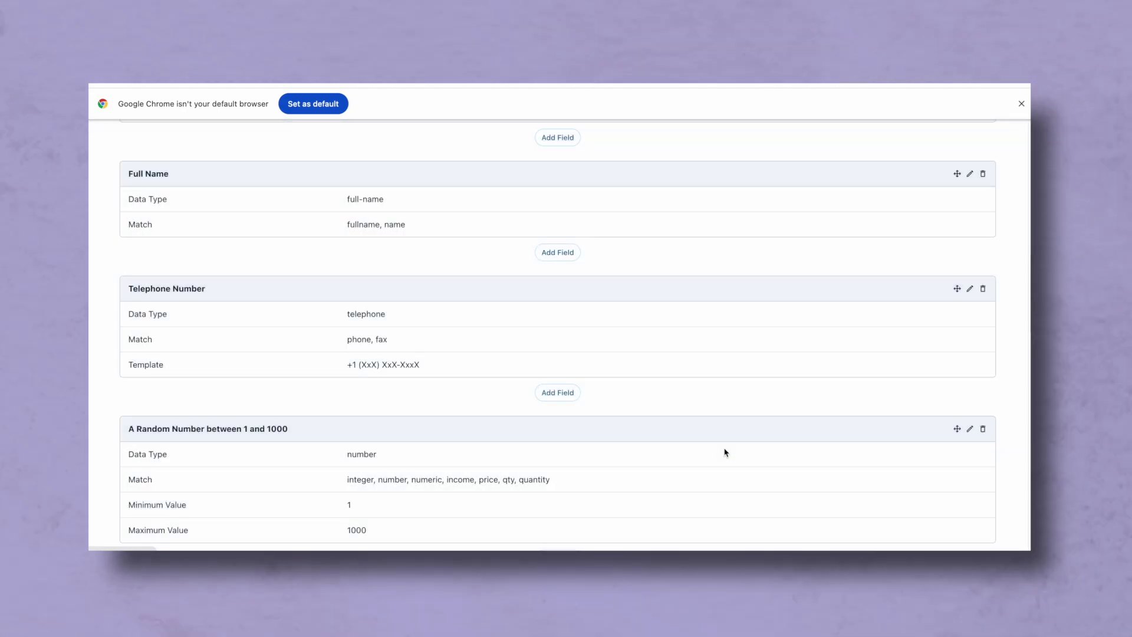
# - Scroll down to the Keyboard Shortcuts, all Not Set, then return to Custom Fields
pyautogui.scroll(-8, 936, 493)
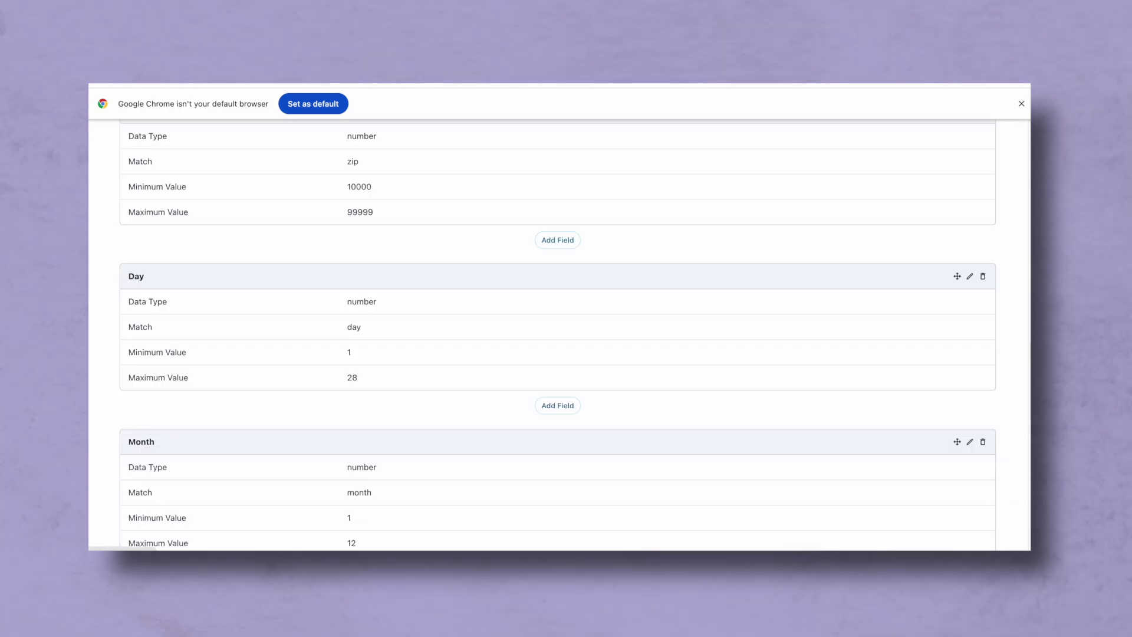
pyautogui.scroll(-13, 950, 465)
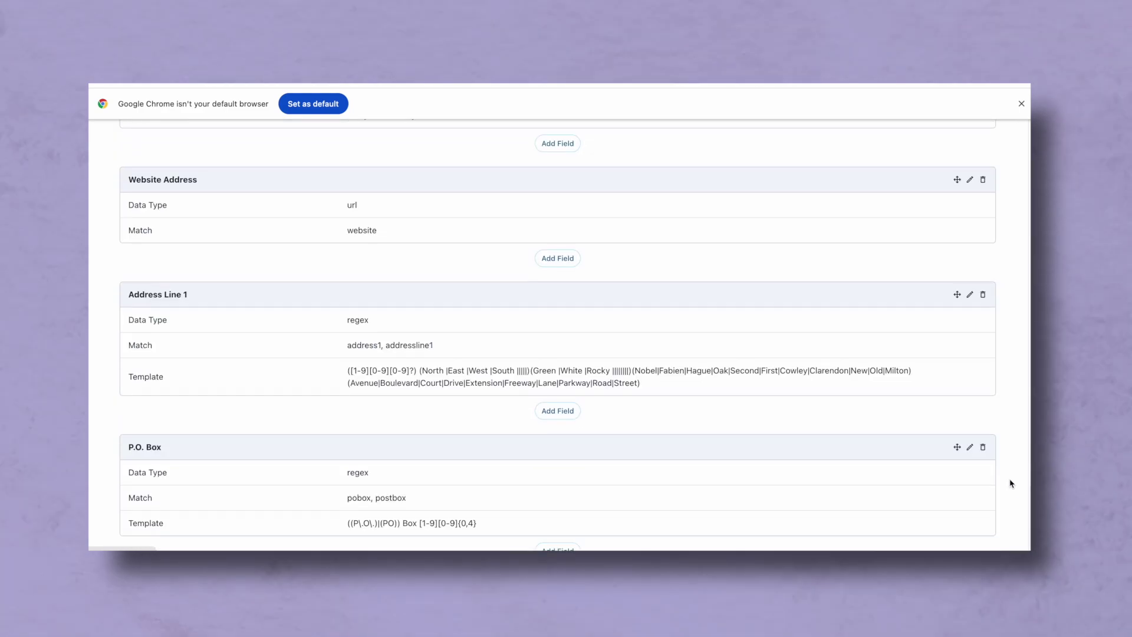
pyautogui.scroll(-2, 1010, 483)
pyautogui.moveTo(1024, 531); pyautogui.dragTo(1024, 124)
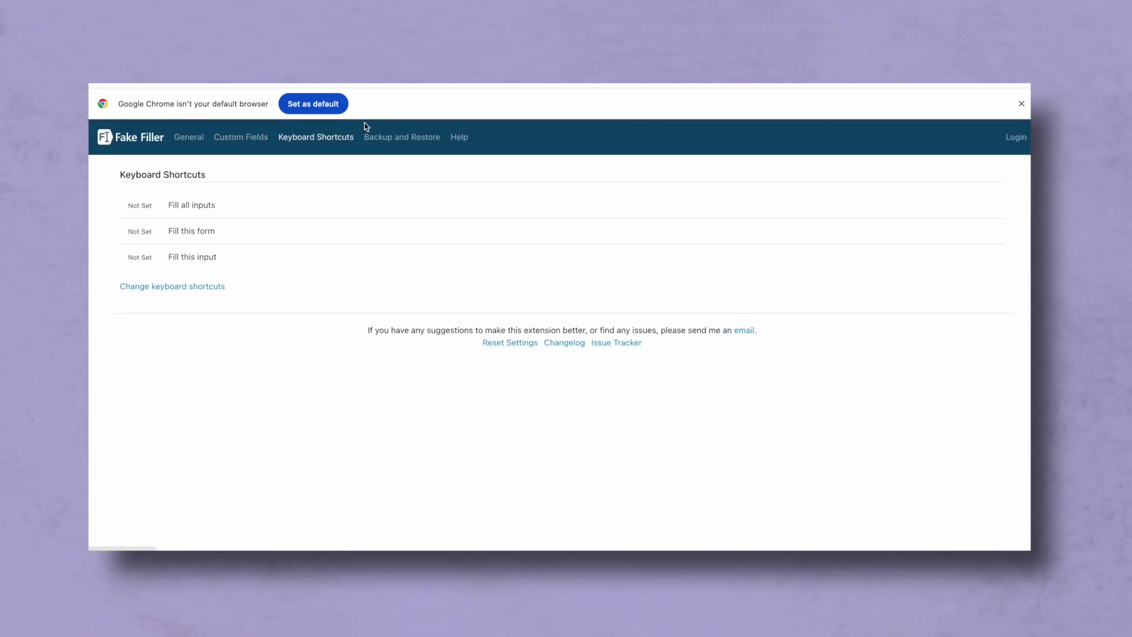
pyautogui.click(260, 138)
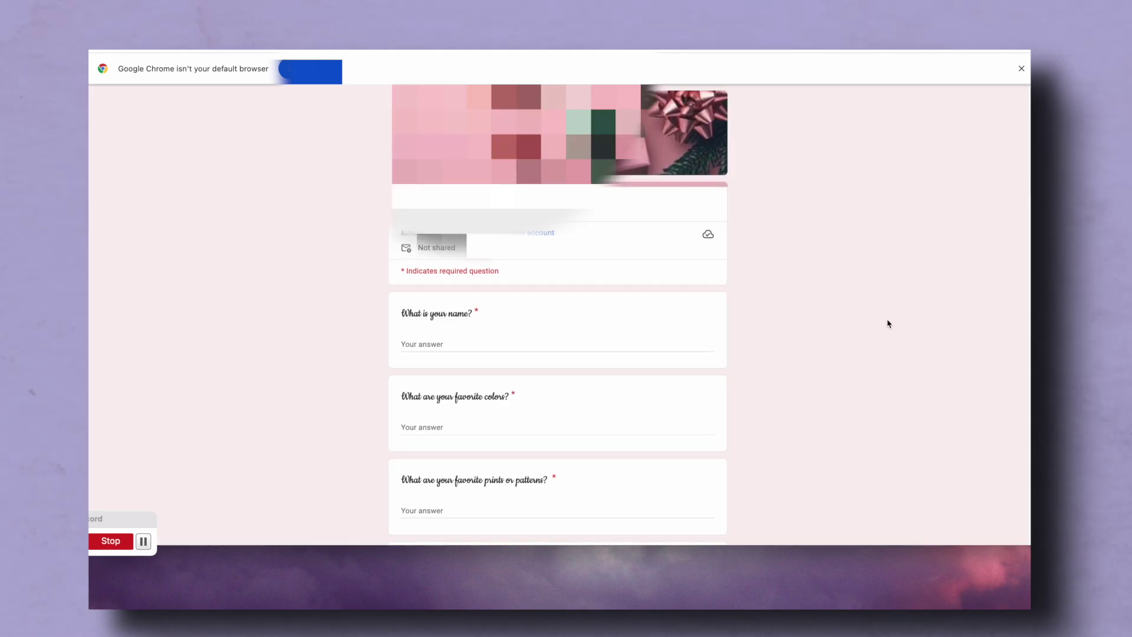
# - Use Fake Filler's Fill all inputs on the Google Form, then scroll down to Submit
pyautogui.rightClick(441, 348)
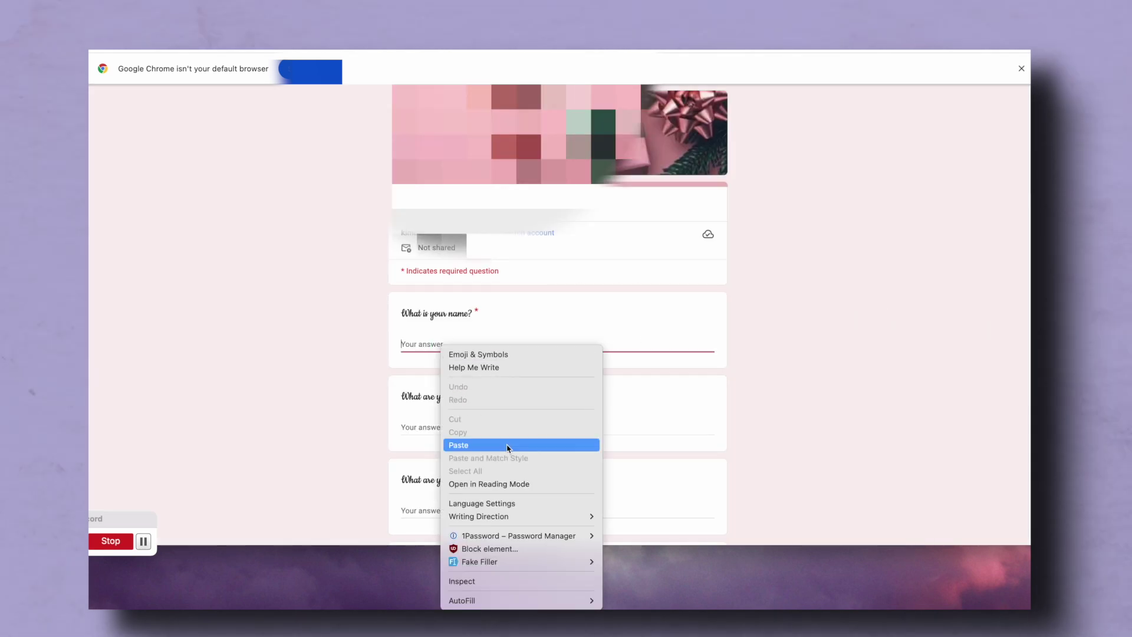
pyautogui.moveTo(534, 568)
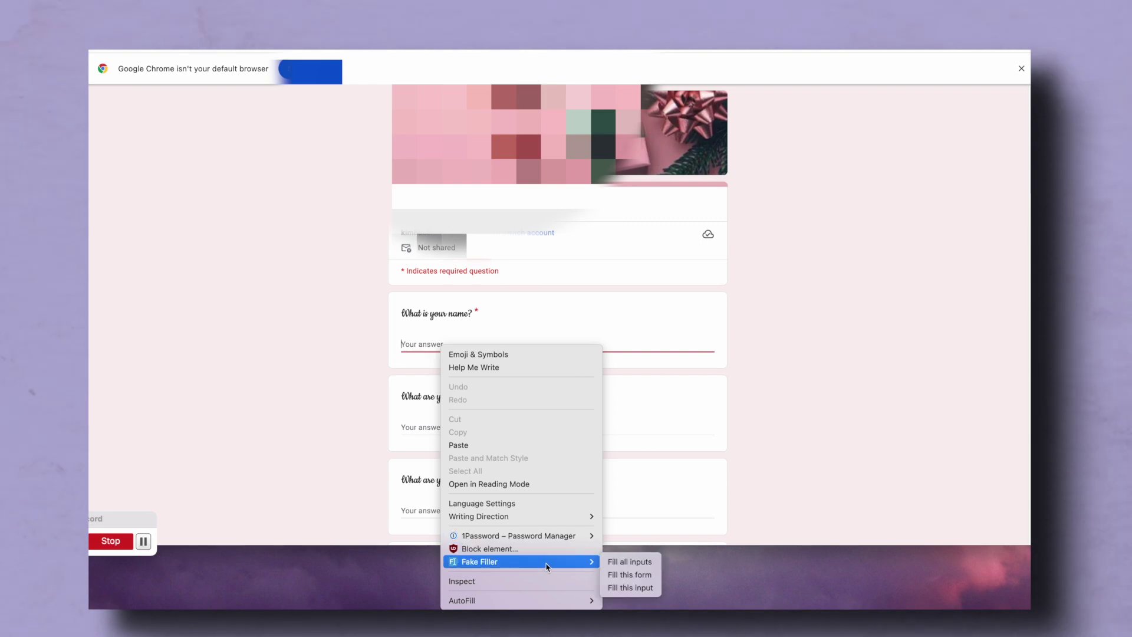
pyautogui.click(629, 561)
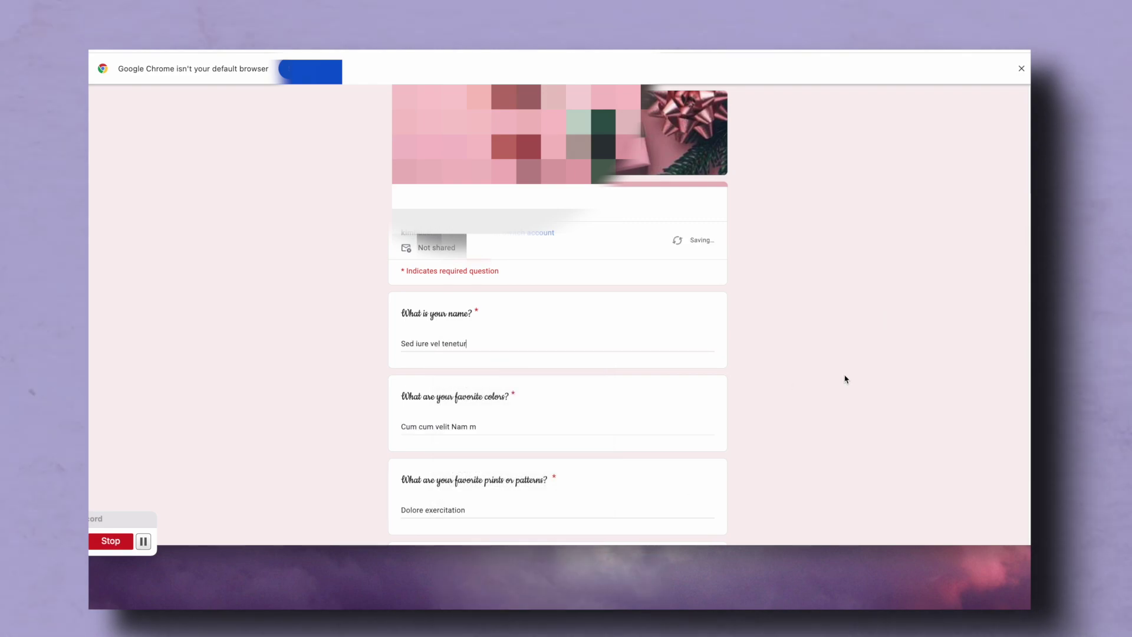
pyautogui.scroll(-5, 847, 378)
pyautogui.scroll(-6, 847, 379)
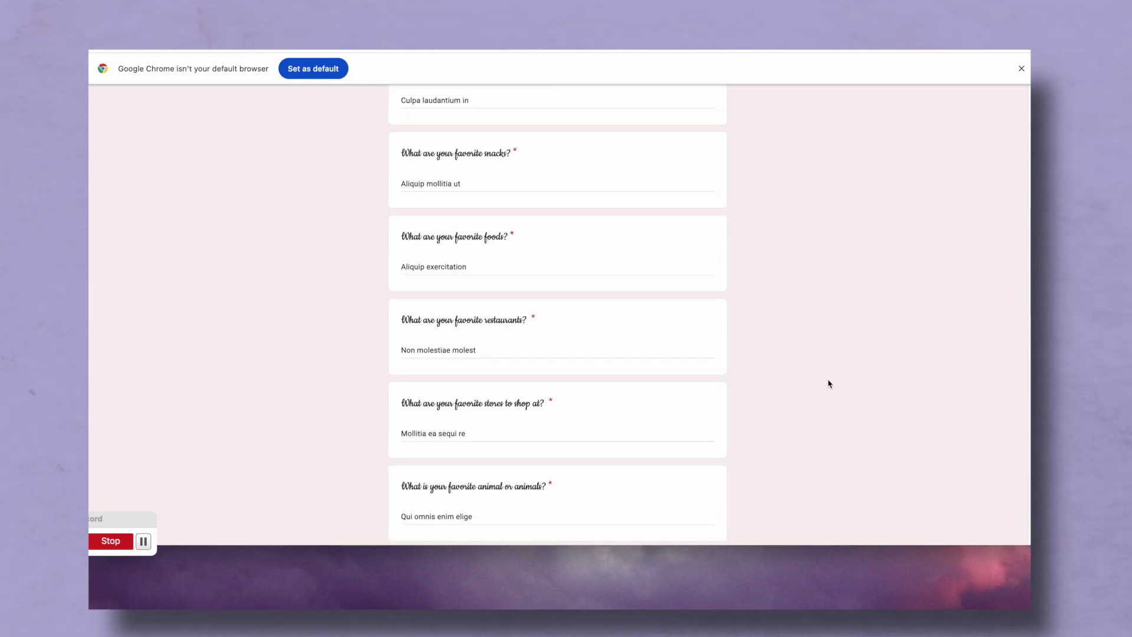
pyautogui.scroll(-3, 781, 391)
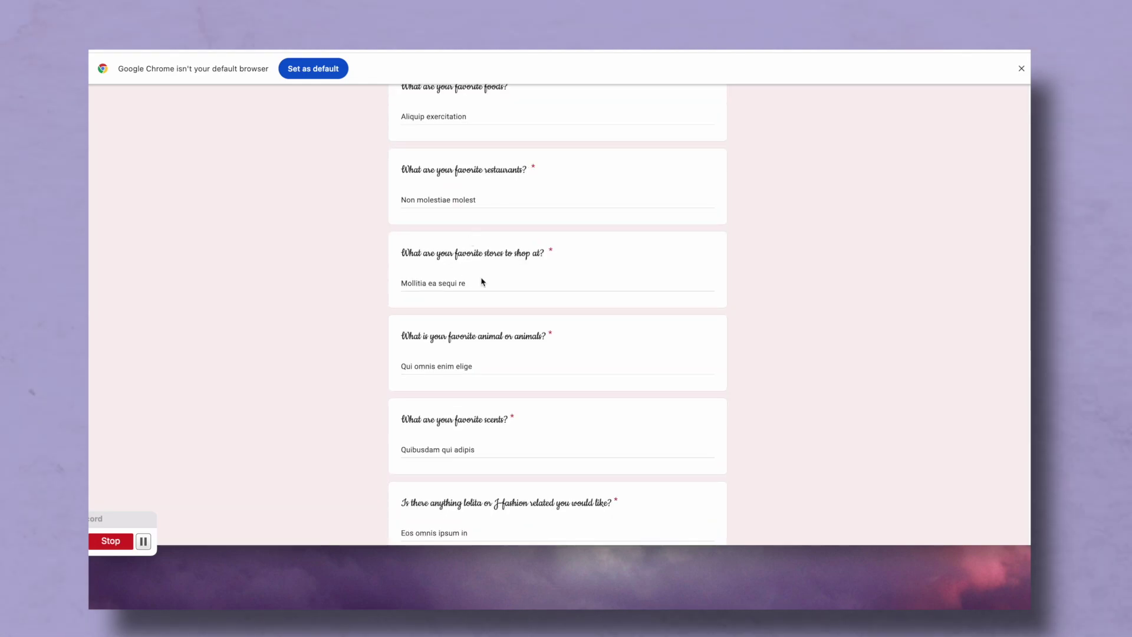
pyautogui.scroll(-15, 622, 380)
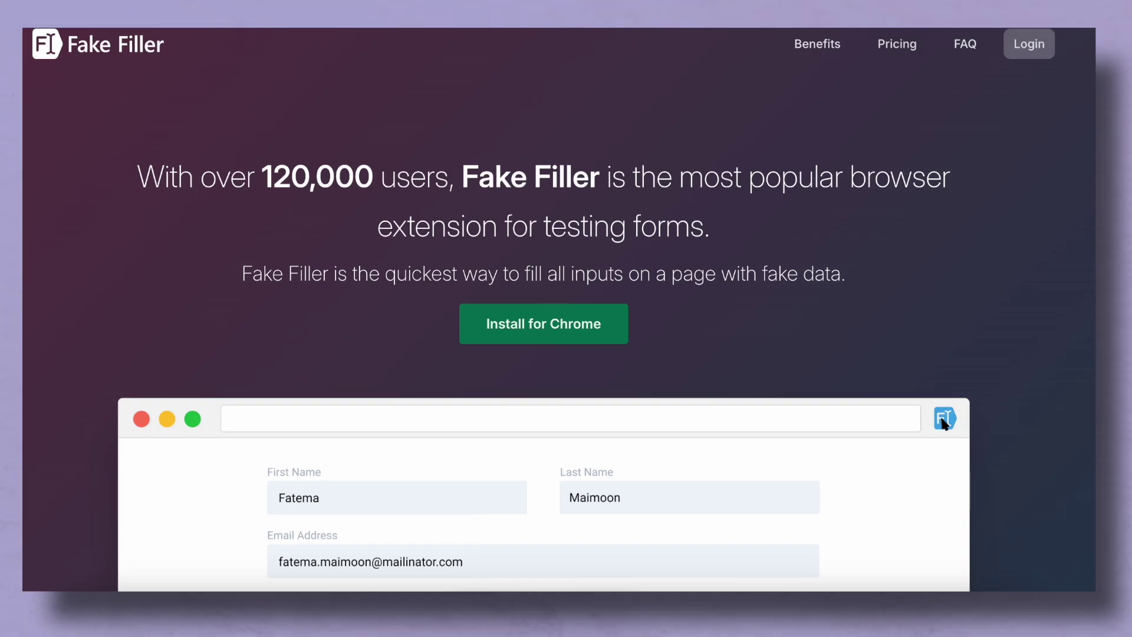
# - Scroll the Fake Filler homepage down to the pricing cards: Free, Pro $3.99/month, Pro $40/year
pyautogui.scroll(-2, 559, 310)
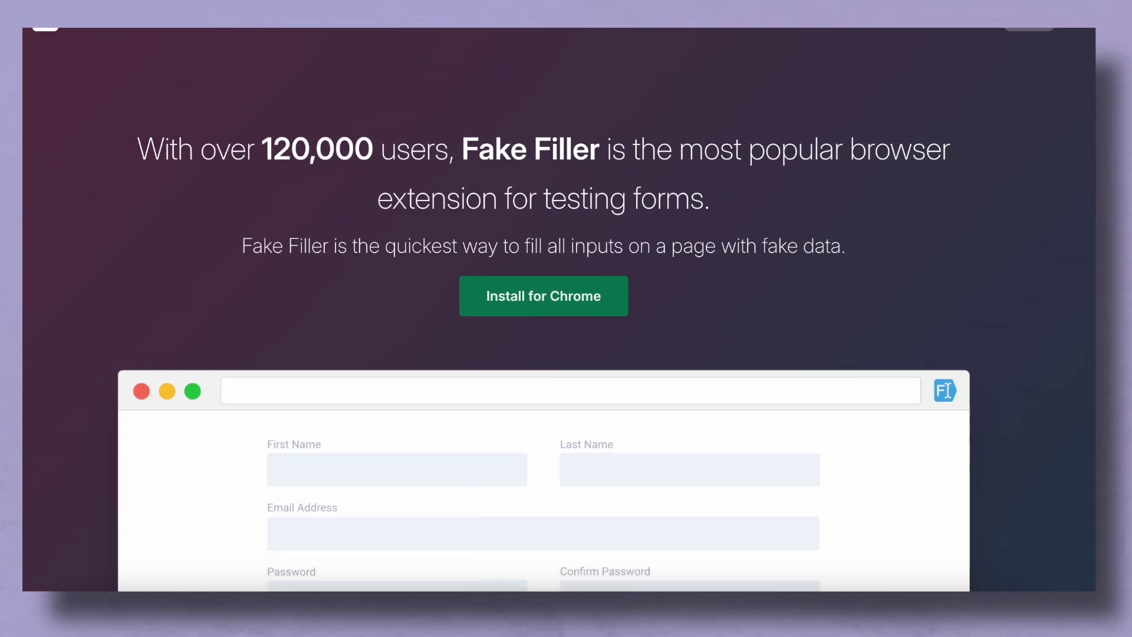
pyautogui.scroll(-5, 915, 362)
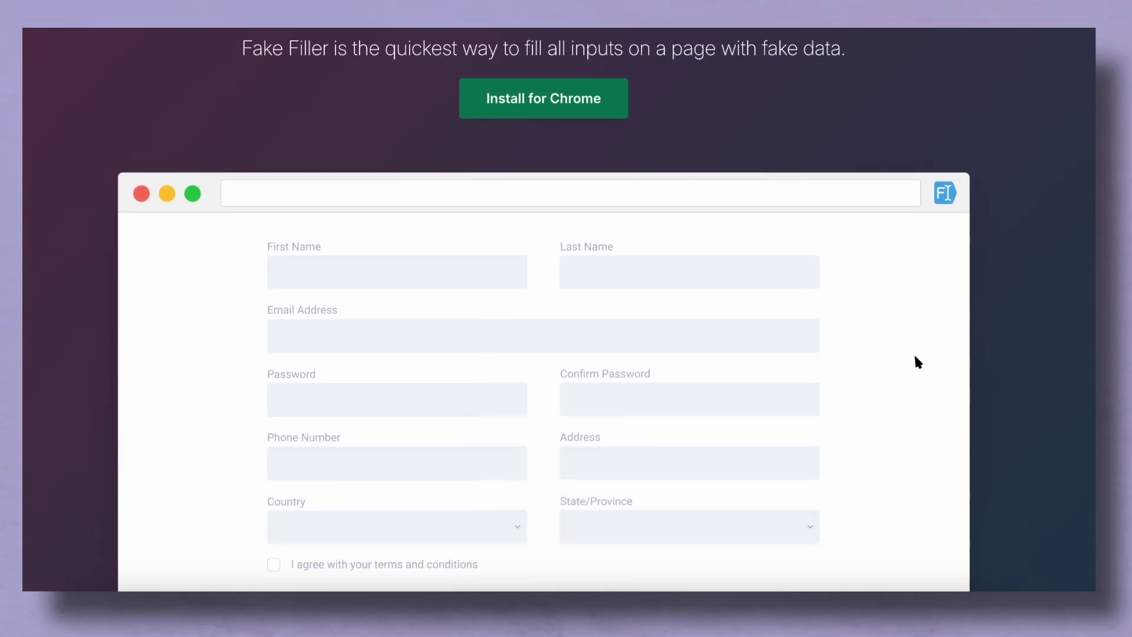
pyautogui.scroll(-1, 938, 179)
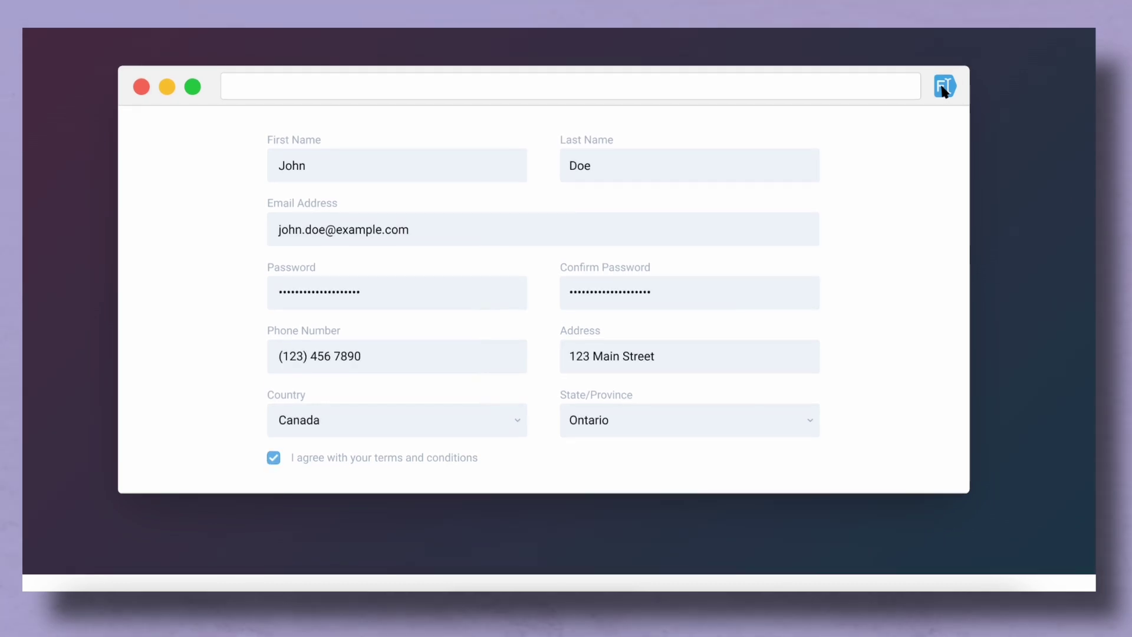
pyautogui.scroll(-15, 688, 520)
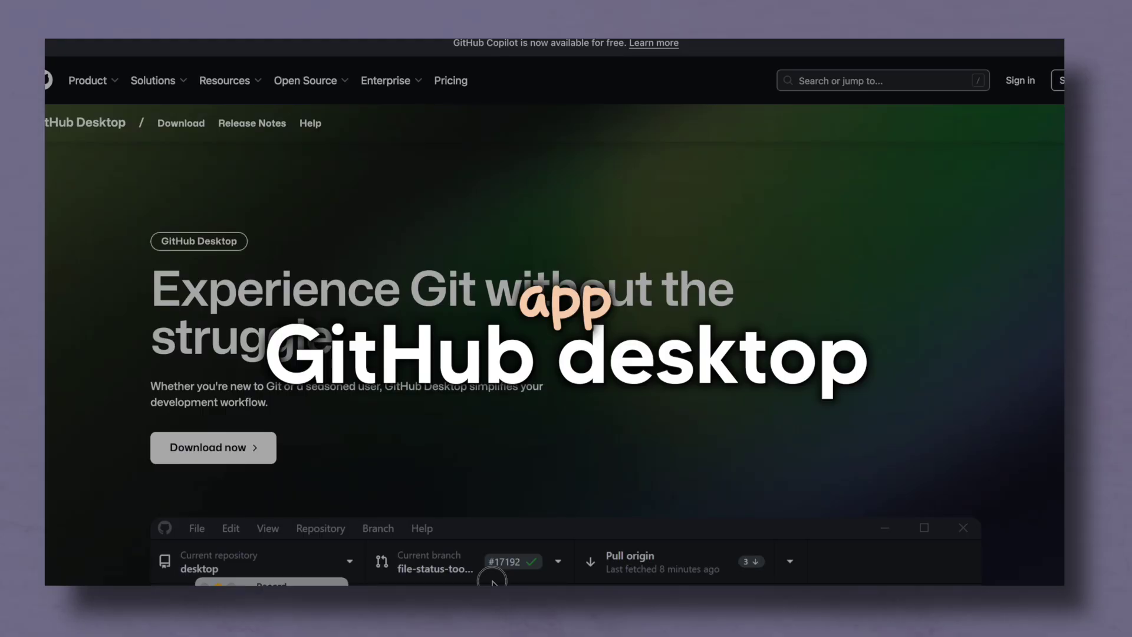
# - Scroll the GitHub Desktop page through the diff review, commit reordering and stashing sections
pyautogui.scroll(-5, 1033, 559)
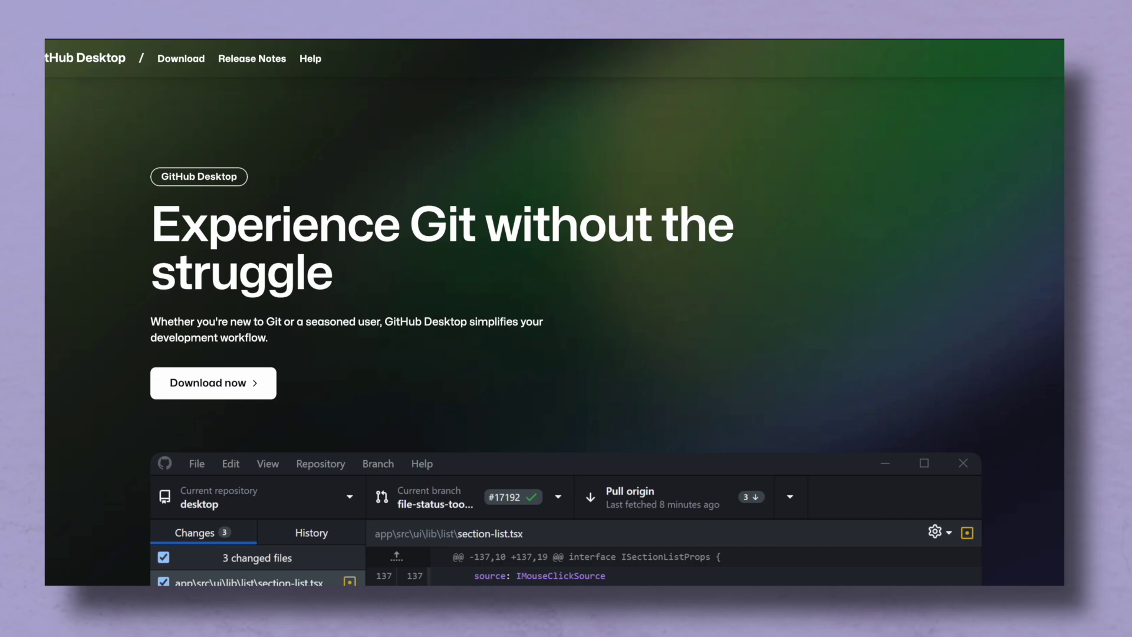
pyautogui.scroll(3, 566, 312)
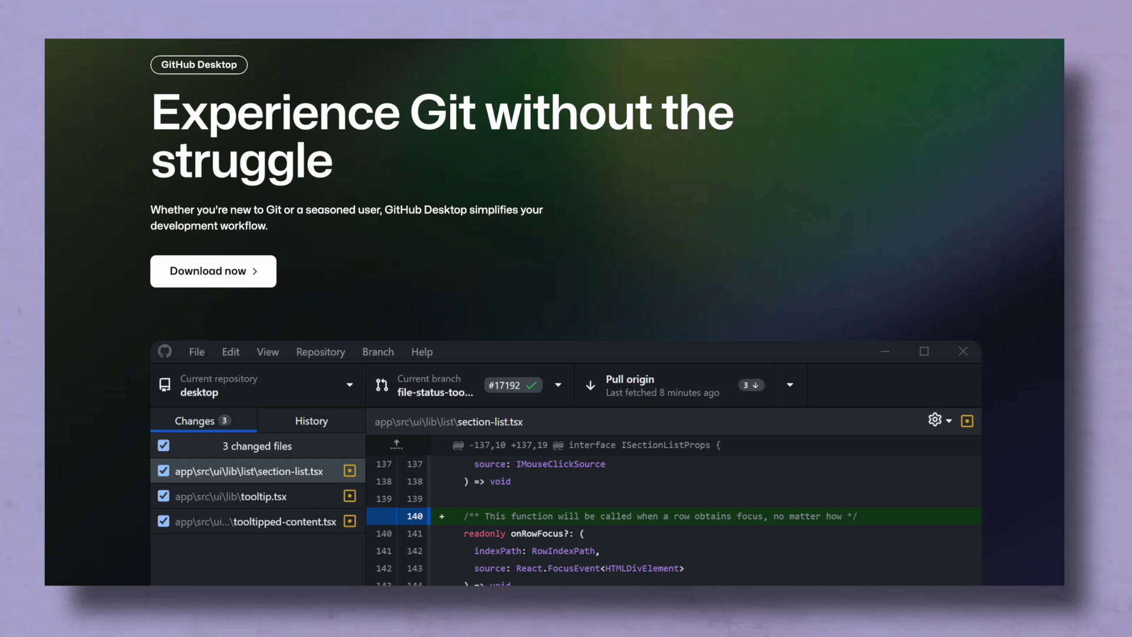
pyautogui.scroll(-2, 554, 312)
pyautogui.scroll(-1, 567, 313)
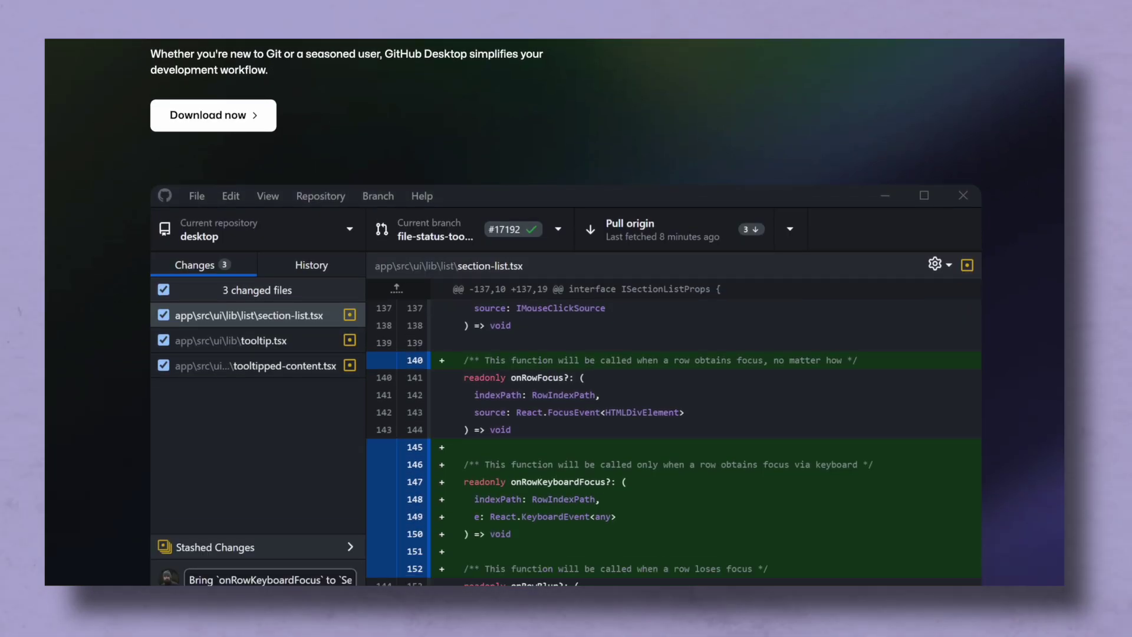
pyautogui.scroll(-1, 566, 312)
pyautogui.scroll(-3, 566, 313)
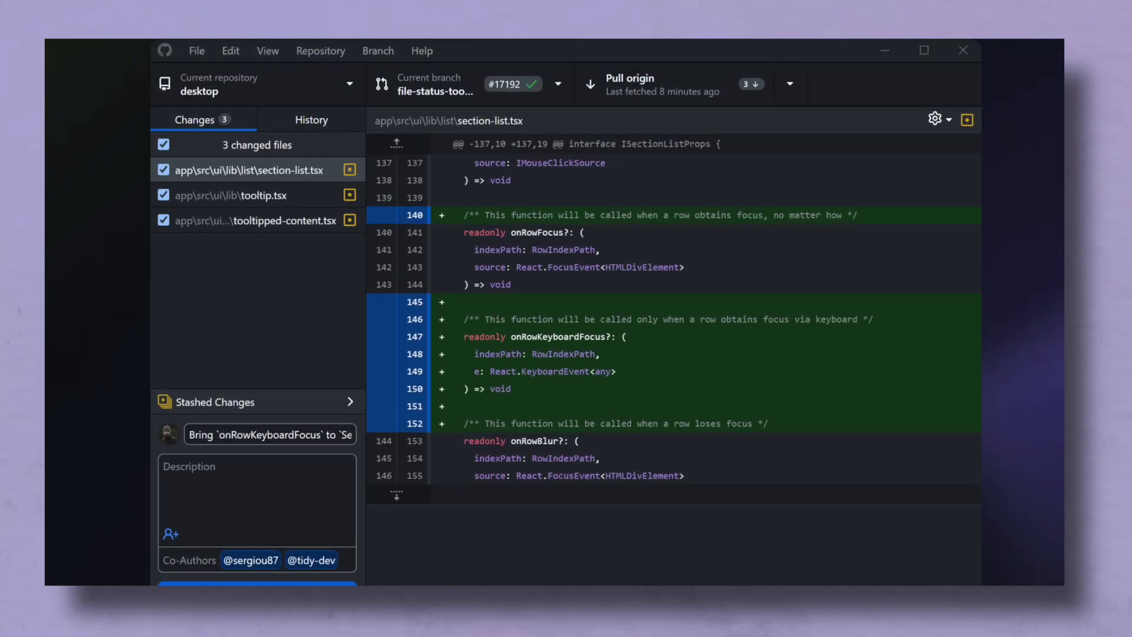
pyautogui.scroll(-1, 566, 313)
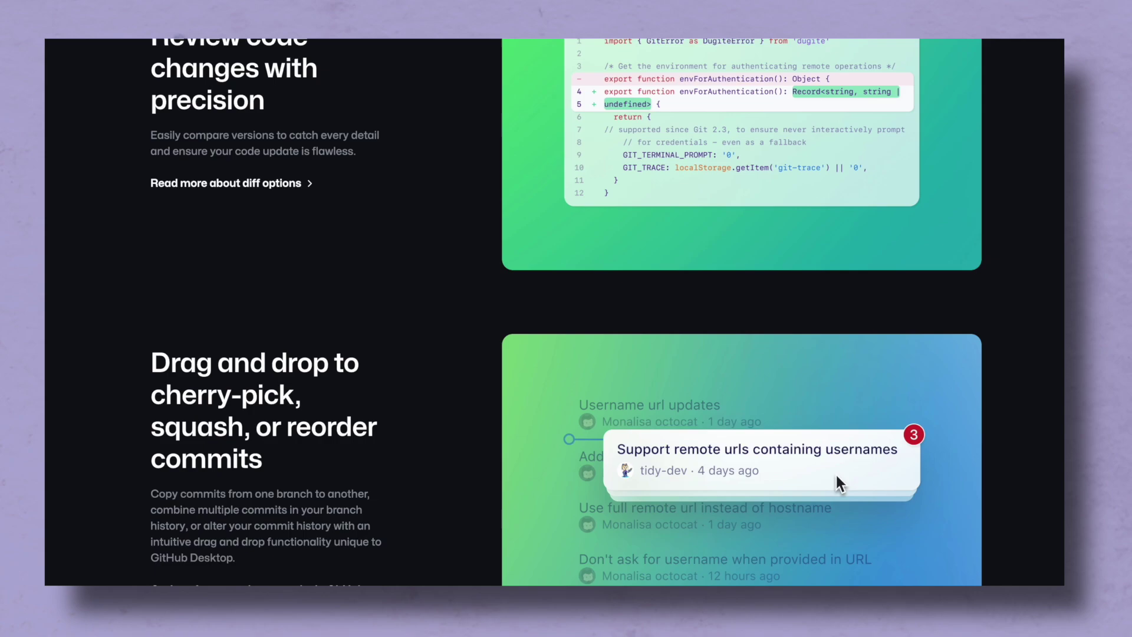
pyautogui.scroll(-3, 566, 312)
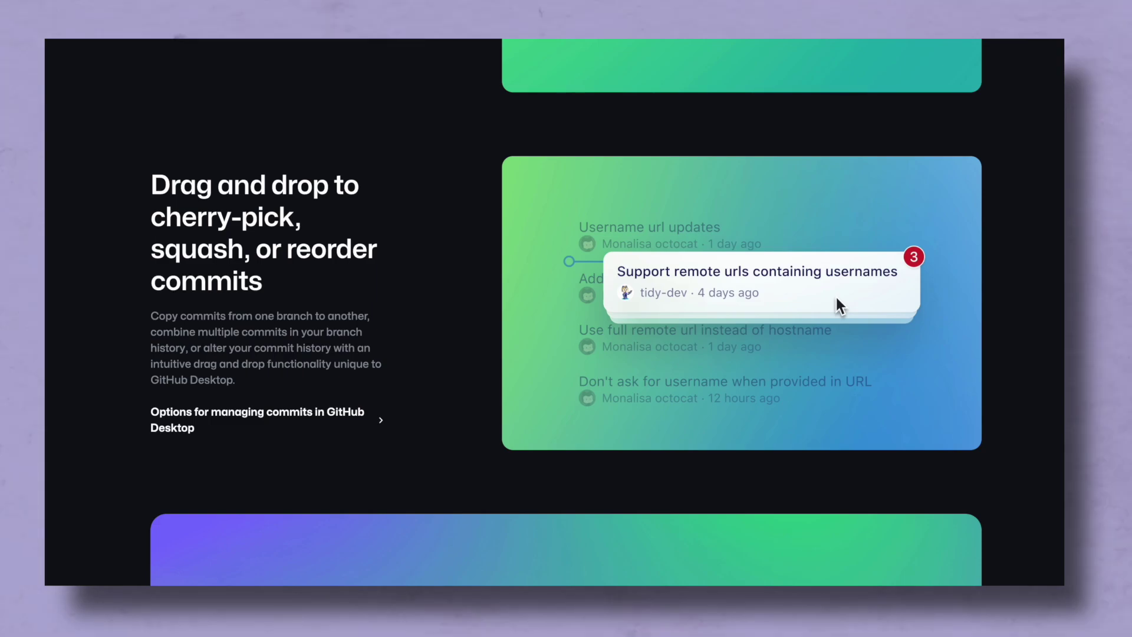
pyautogui.scroll(-10, 566, 312)
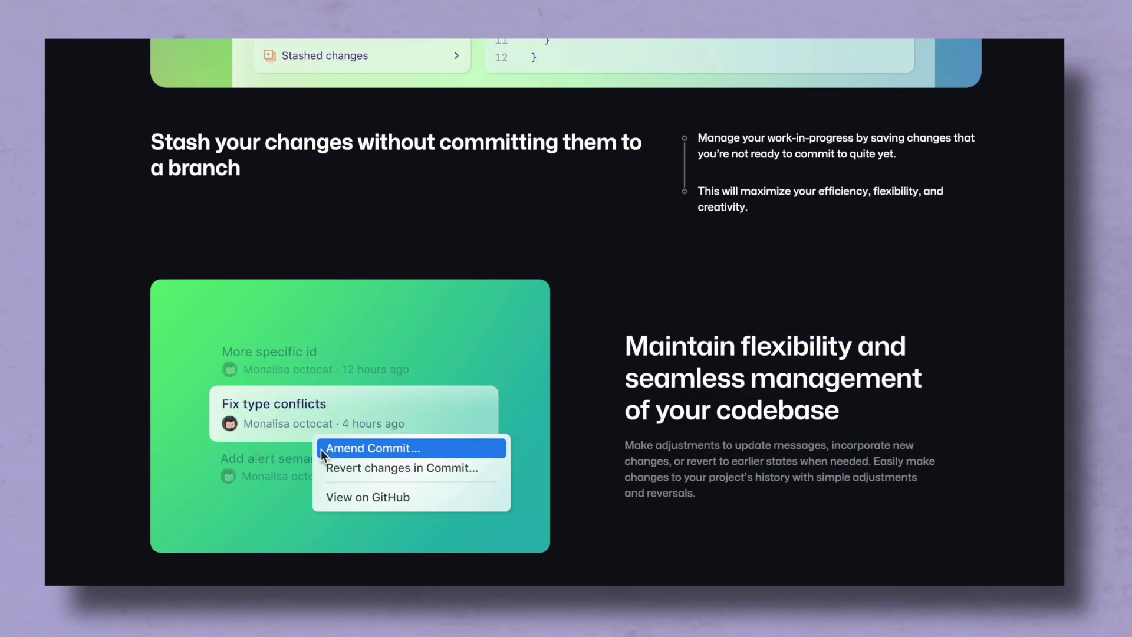
pyautogui.scroll(15, 566, 313)
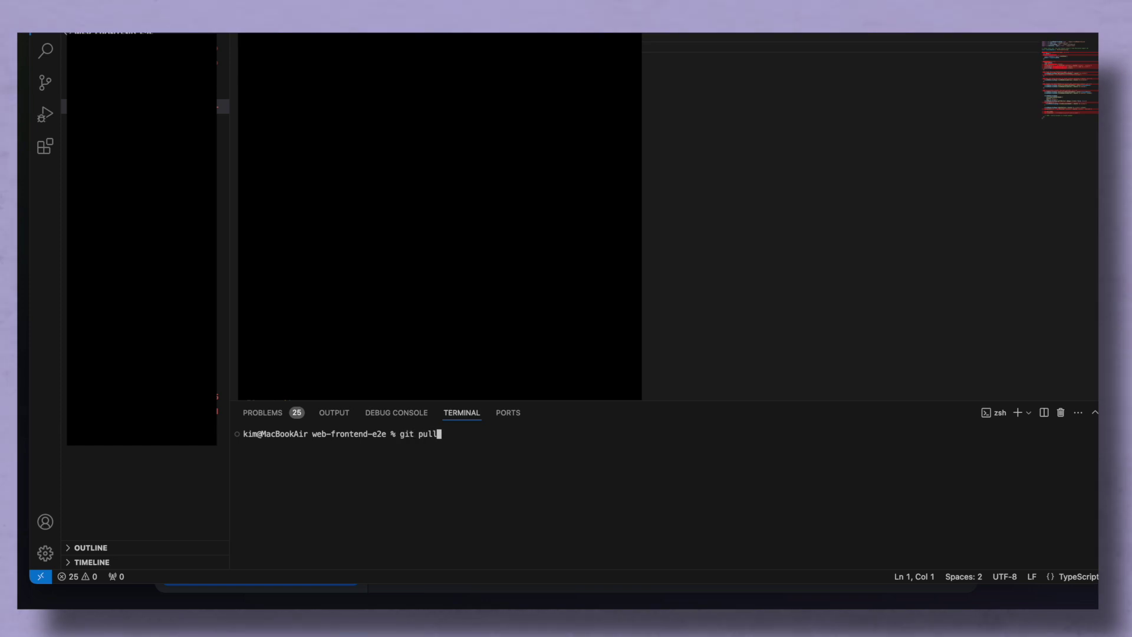
# - Run git pull in the terminal and check the Source Control view
pyautogui.press('Return')
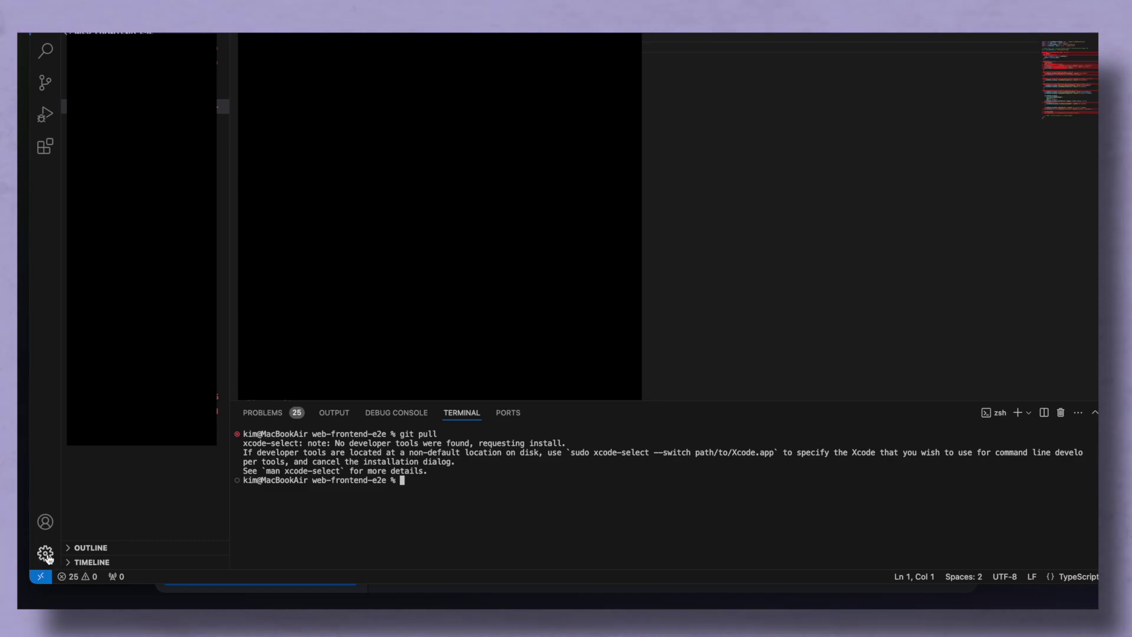
pyautogui.click(44, 83)
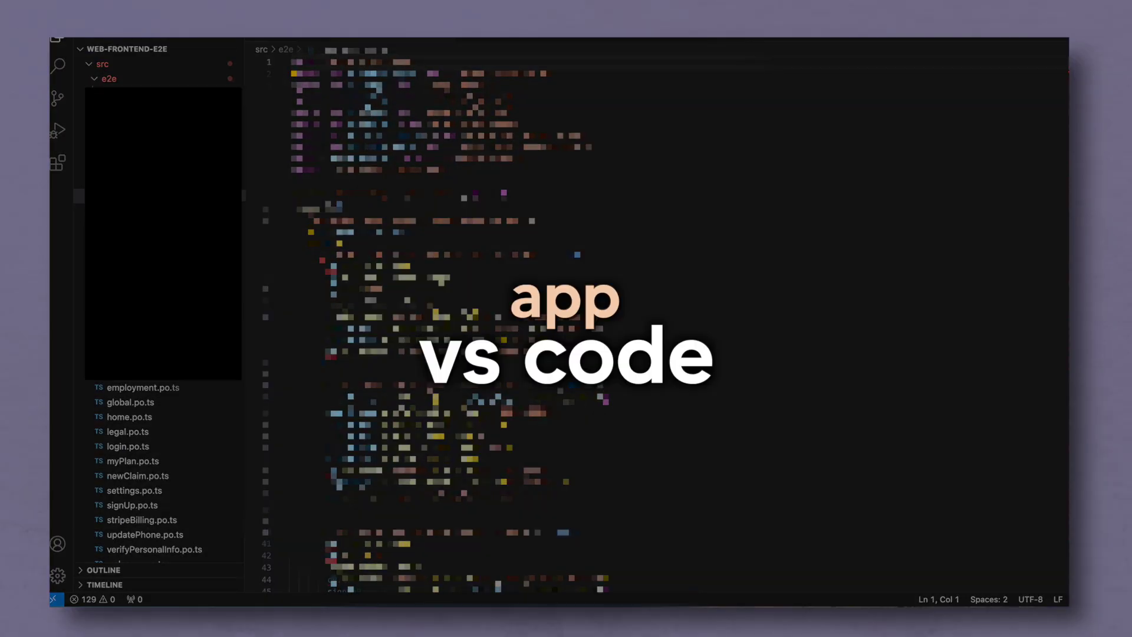
pyautogui.click(95, 82)
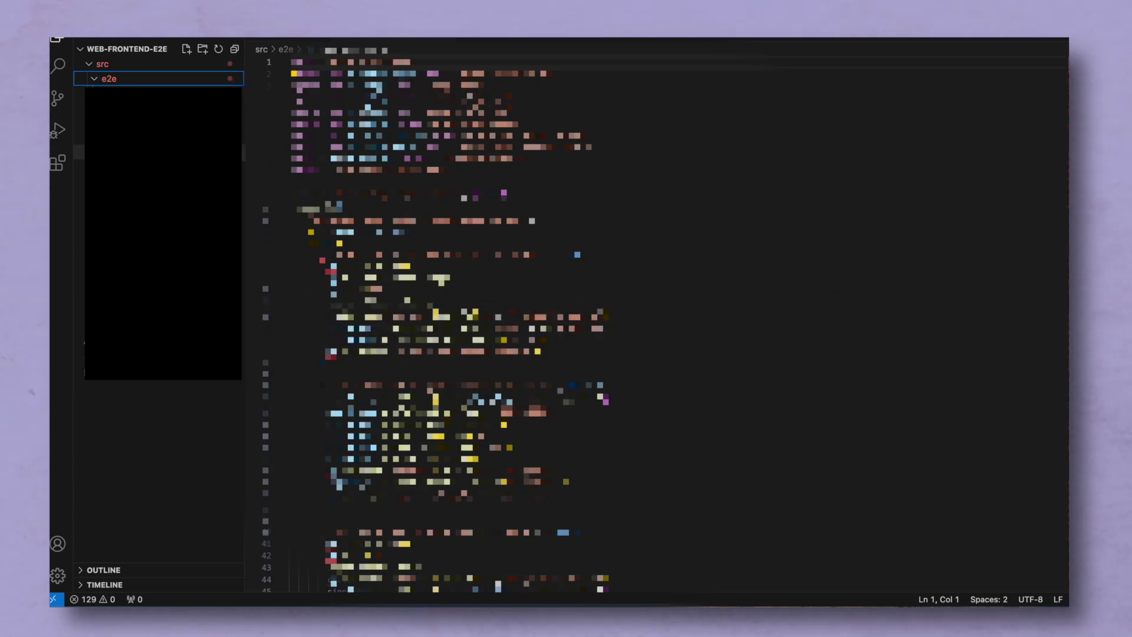
# - Browse the src/e2e test files, leaving the 41-line test file open
pyautogui.click(78, 152)
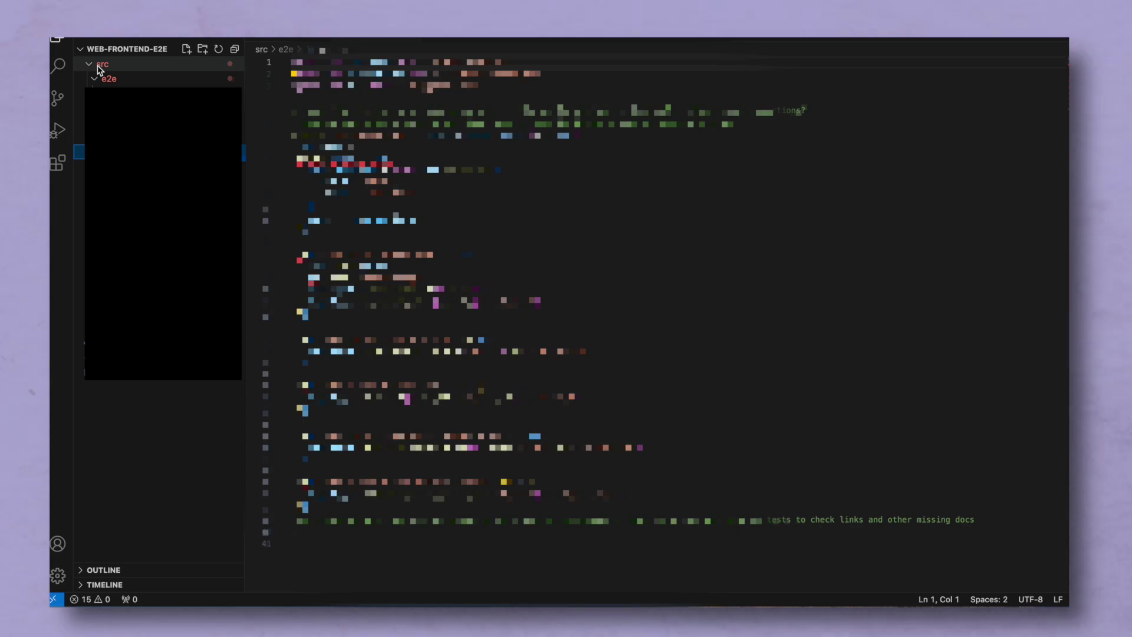
pyautogui.click(94, 80)
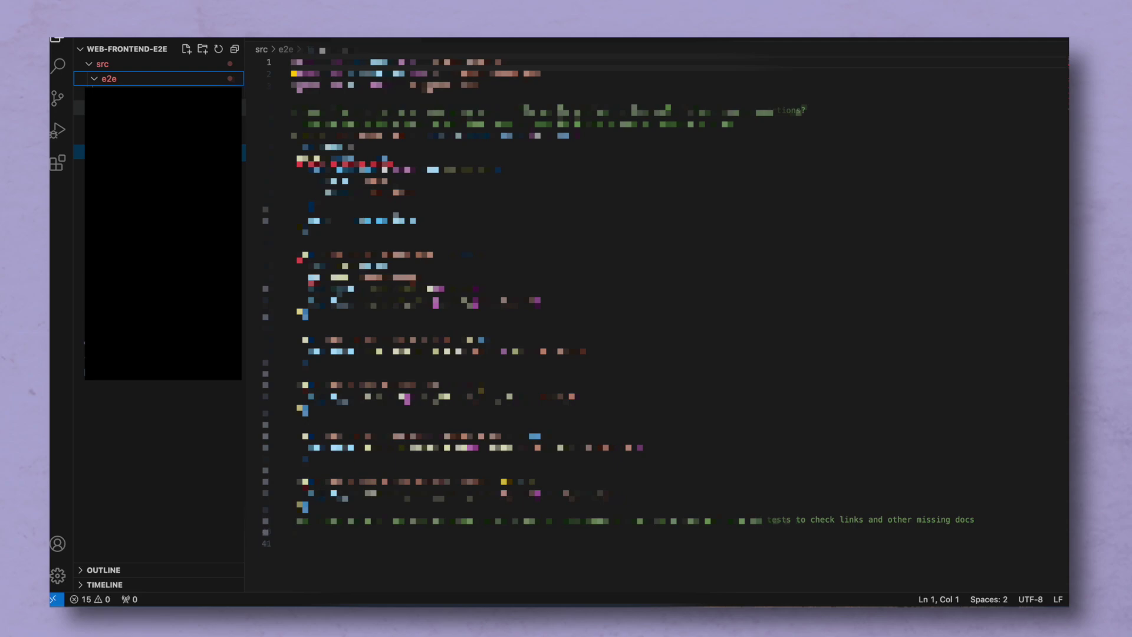
pyautogui.click(80, 240)
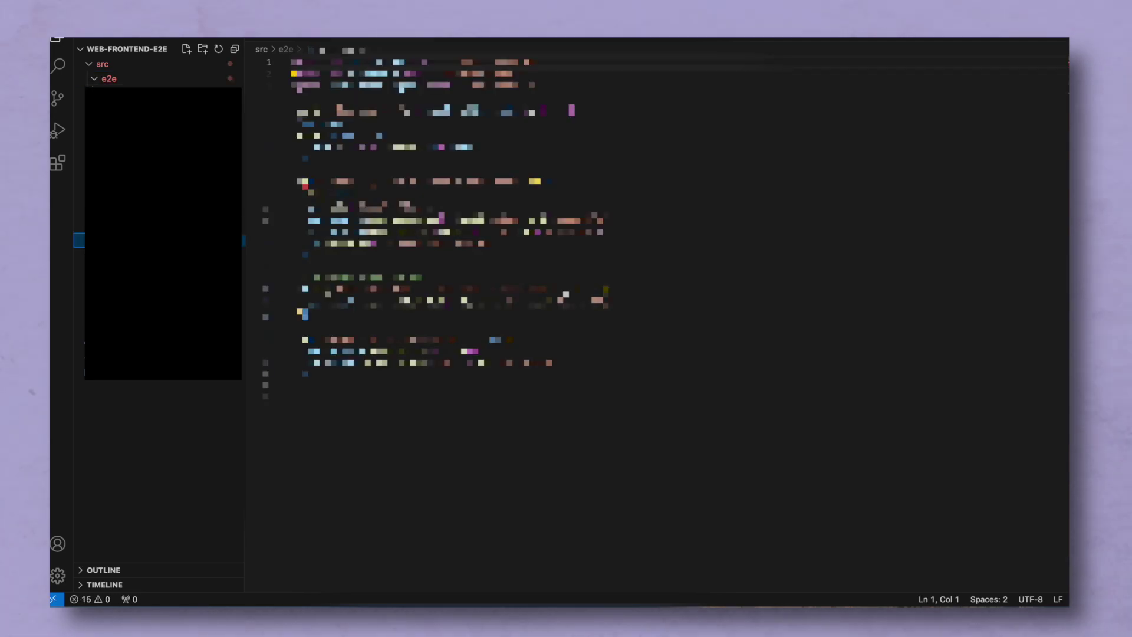
pyautogui.click(79, 137)
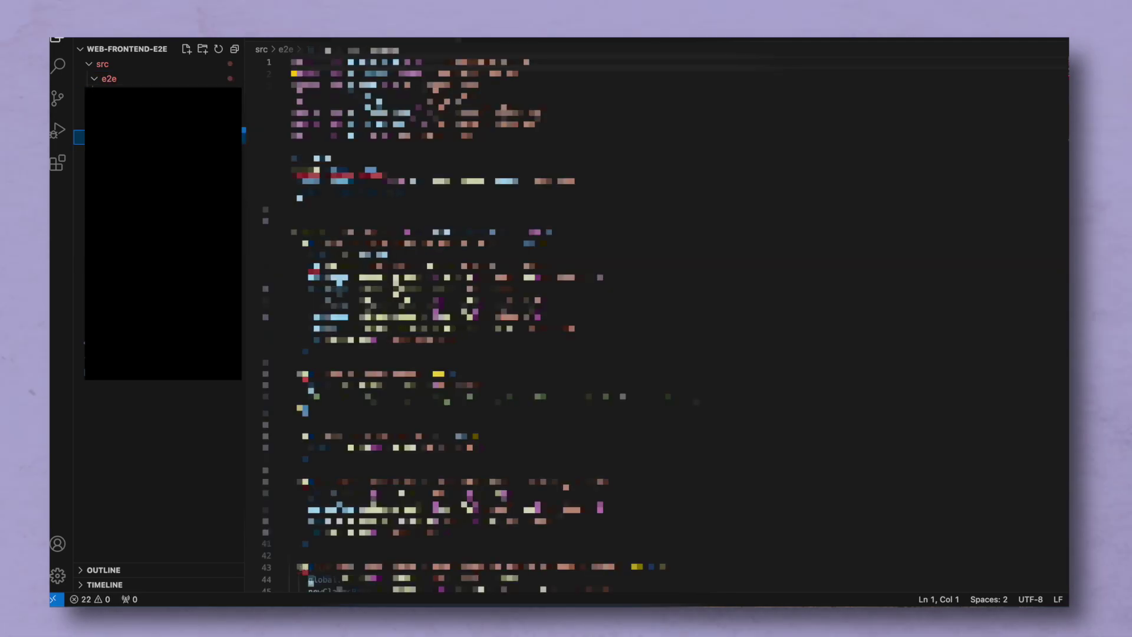
pyautogui.click(94, 81)
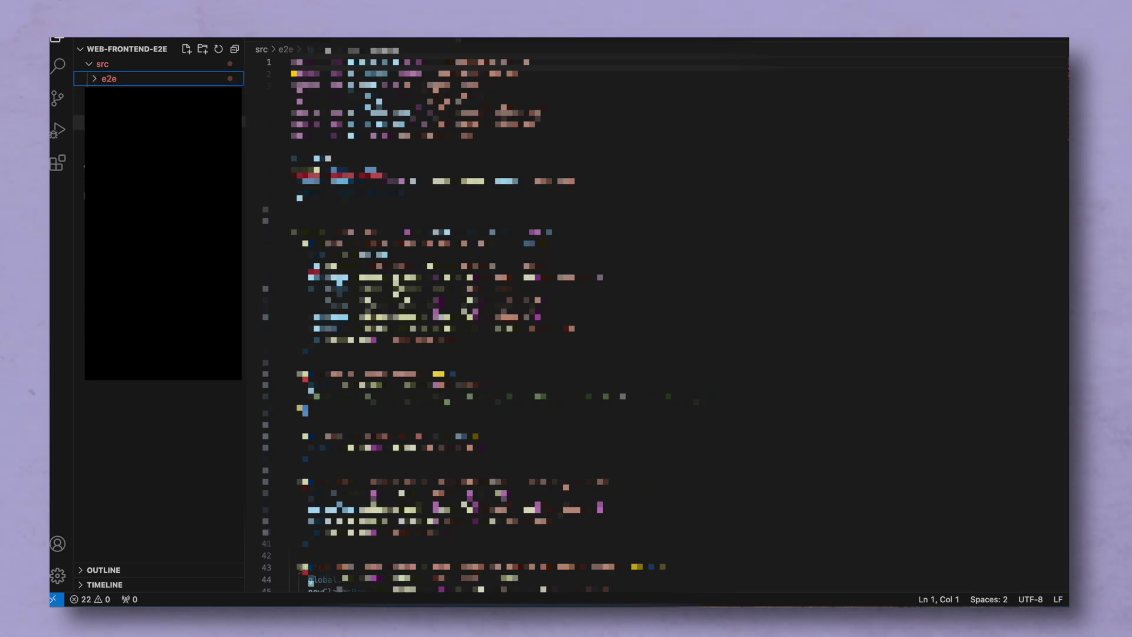
pyautogui.click(95, 80)
pyautogui.click(79, 254)
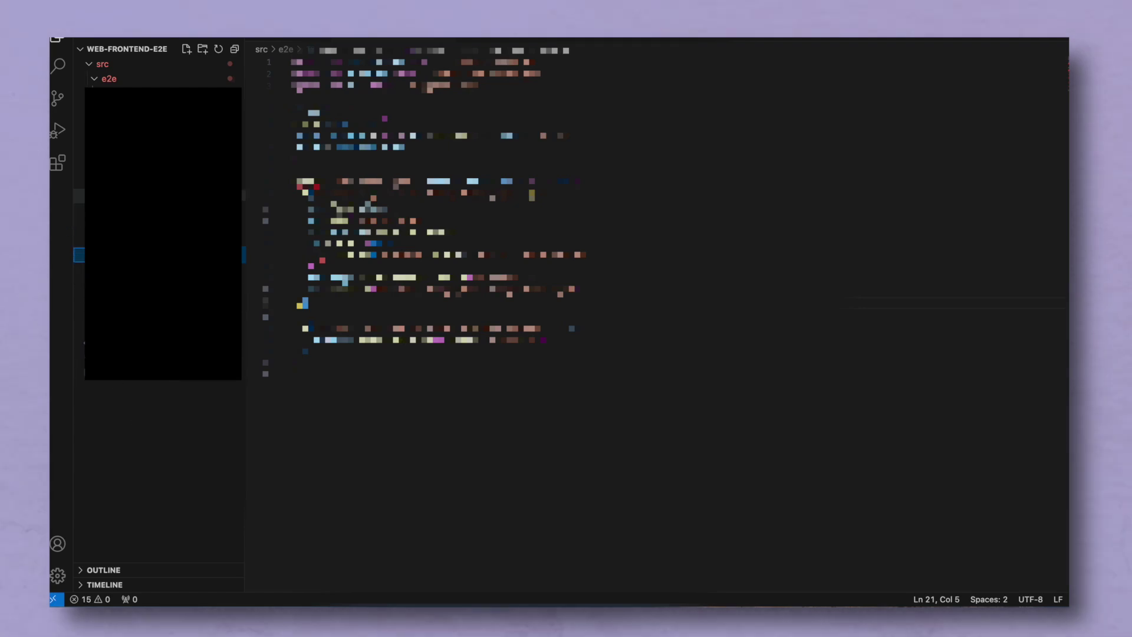
pyautogui.click(79, 240)
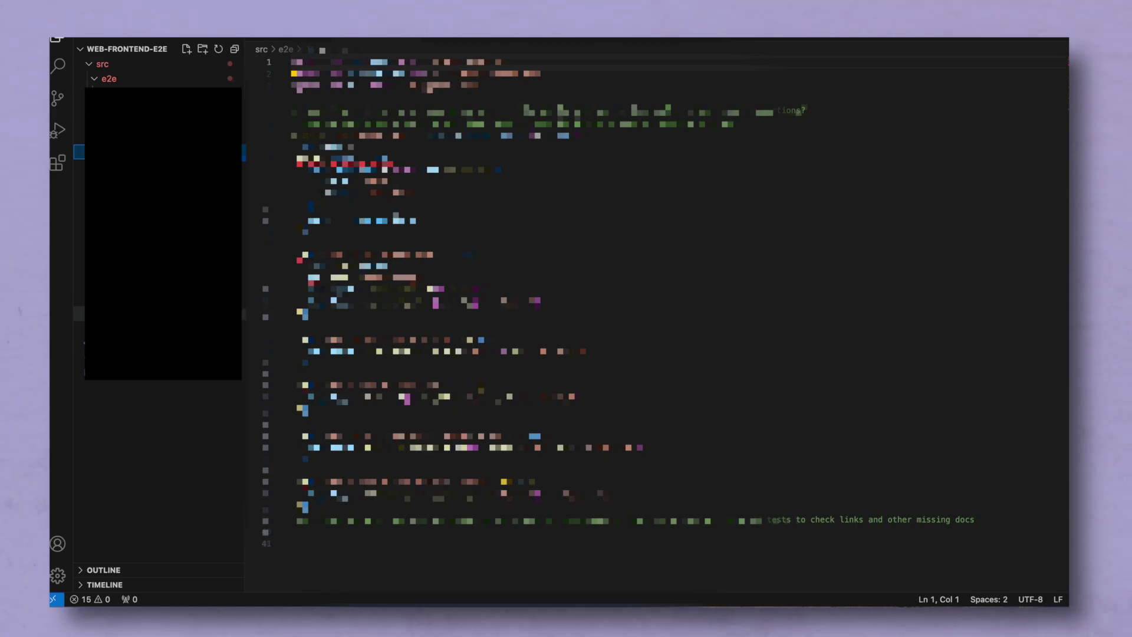
# - Cycle through the Search, Source Control, Run and Debug and Extensions views, then back to Explorer
pyautogui.click(57, 65)
pyautogui.click(59, 98)
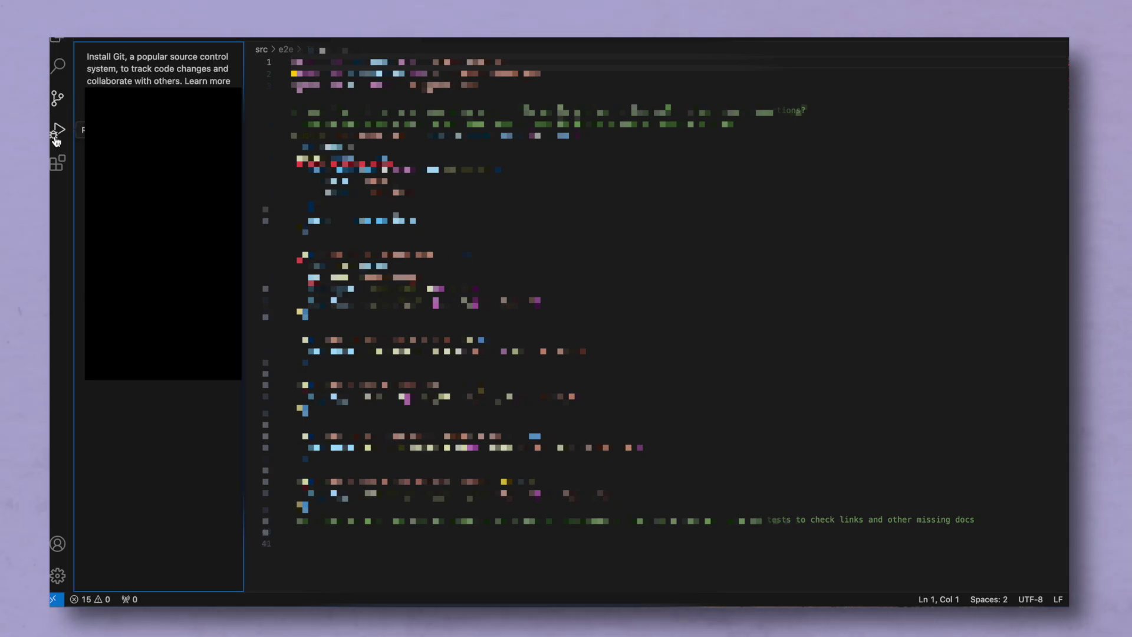
pyautogui.click(56, 139)
pyautogui.click(55, 164)
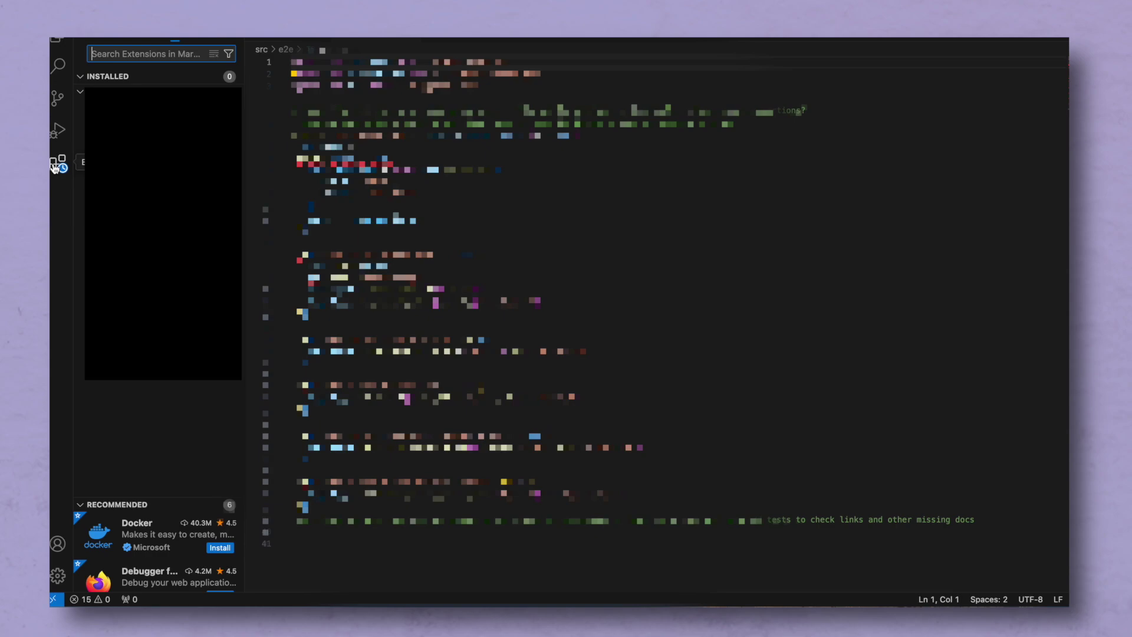
pyautogui.click(56, 39)
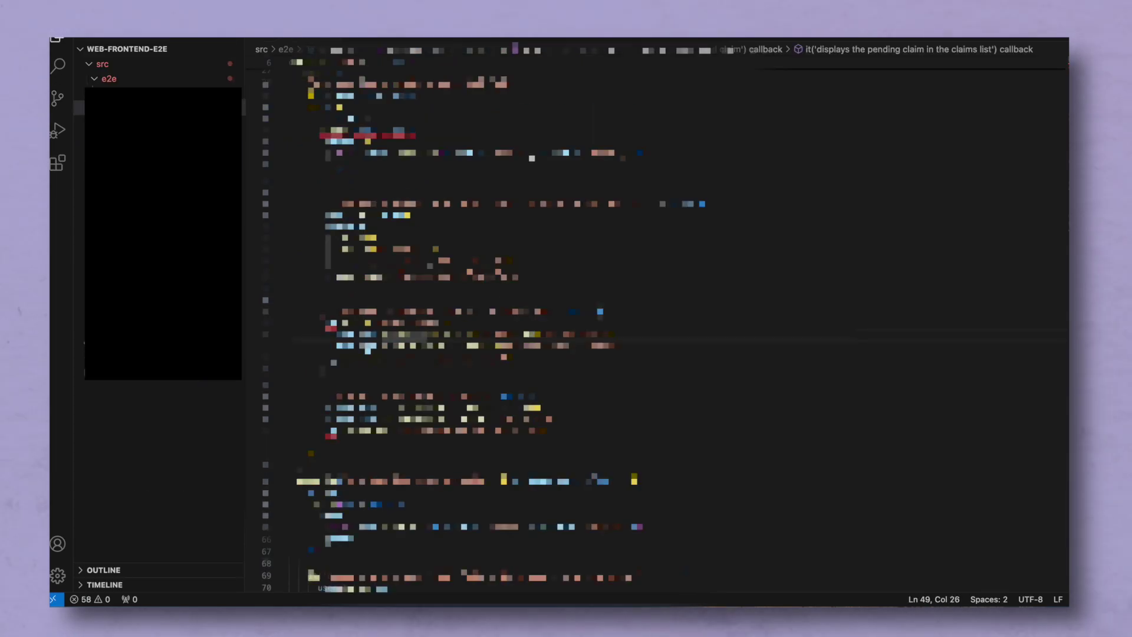
# - Open tsconfig and user.ts, then open a terminal and type a cypress run command
pyautogui.click(79, 356)
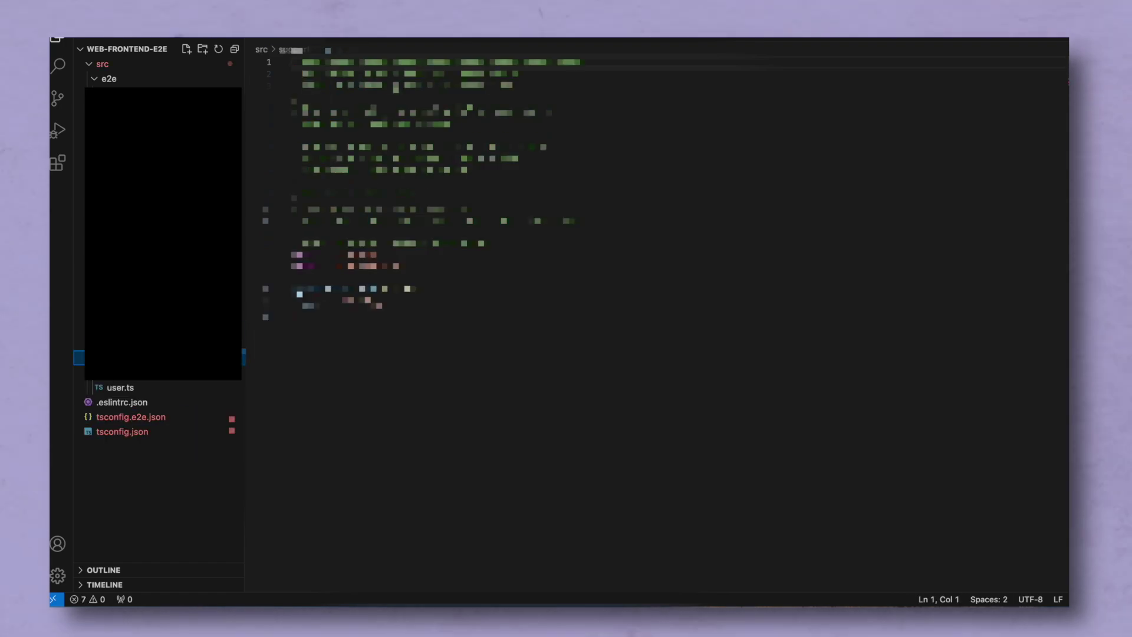
pyautogui.click(125, 388)
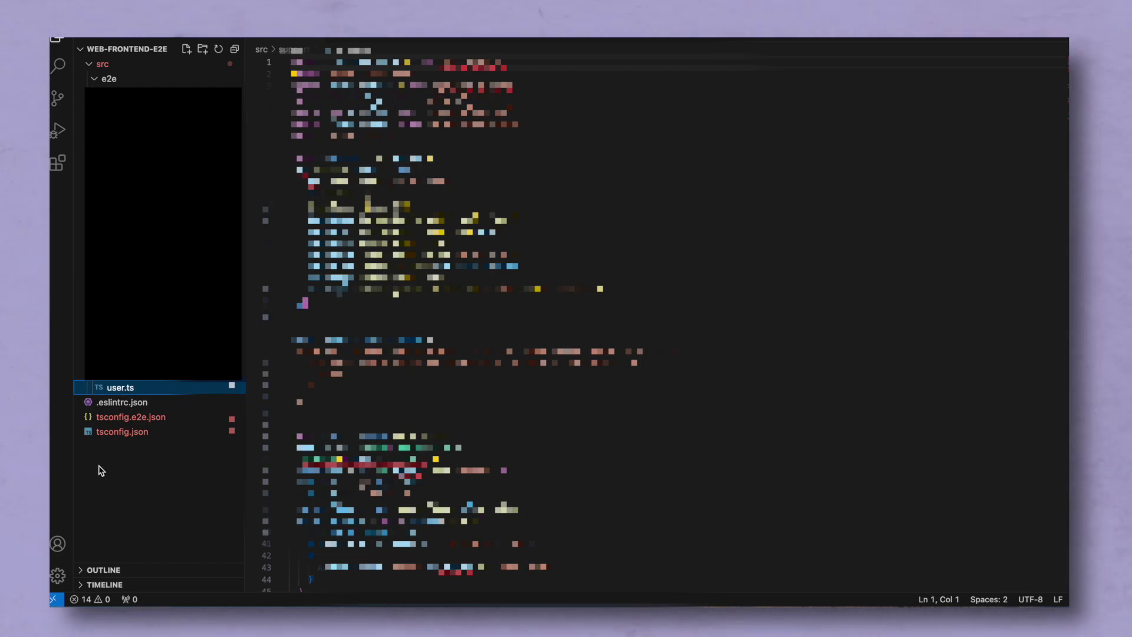
pyautogui.hotkey('ctrl', '`')
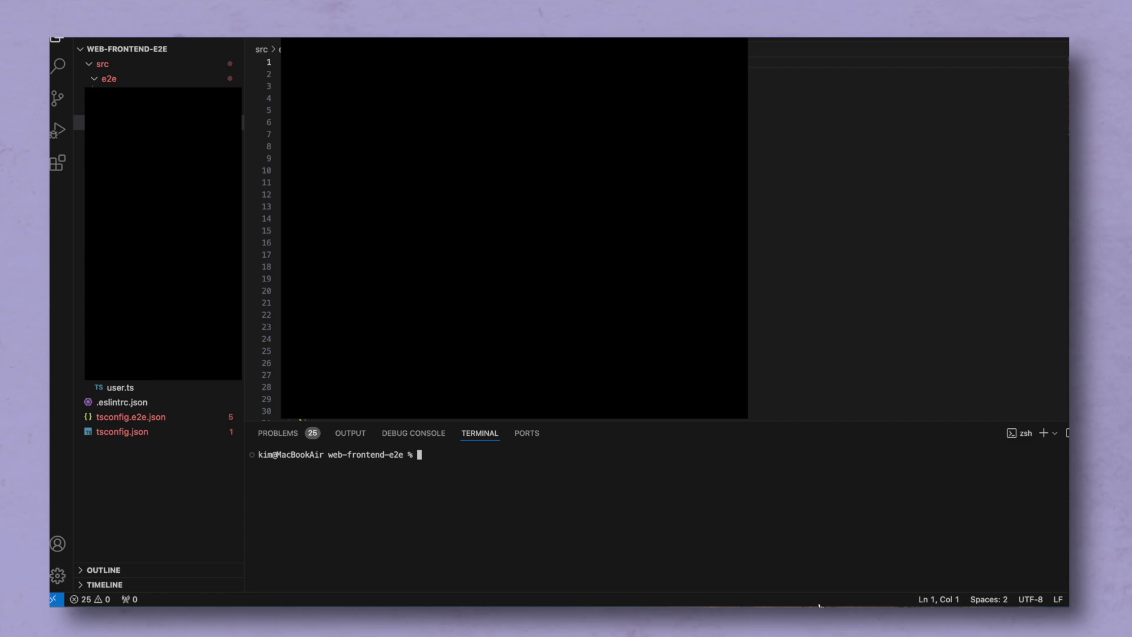
pyautogui.write('npm')
pyautogui.press('BackSpace')
pyautogui.press('BackSpace')
pyautogui.write('pm cypress run')
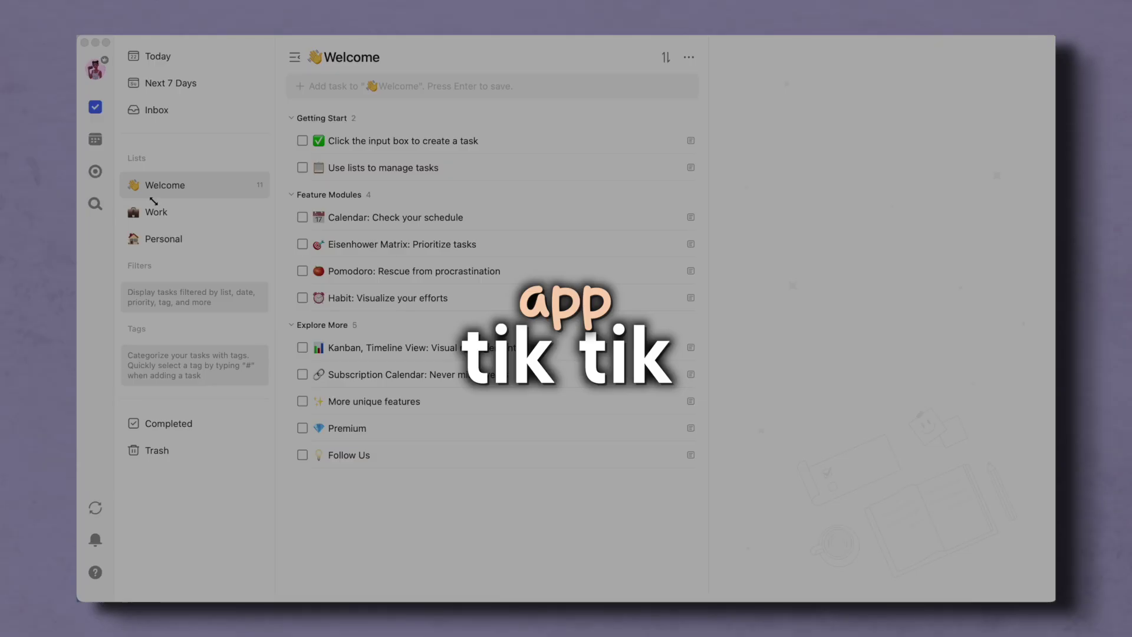
# - Add the task 'create priotization list' to the Work list
pyautogui.click(157, 214)
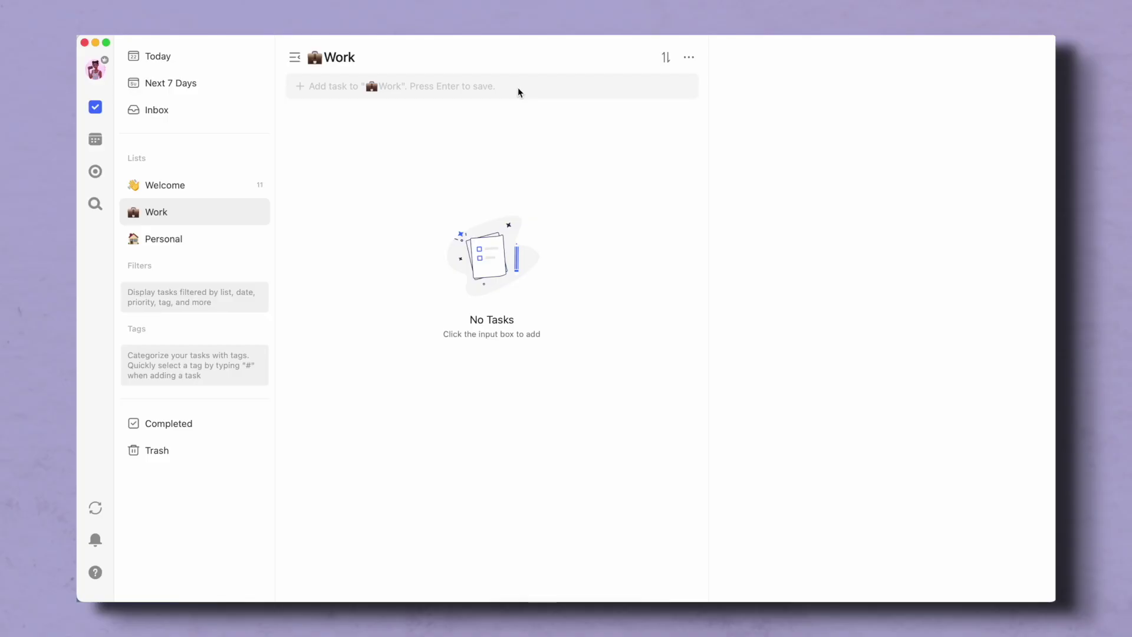
pyautogui.click(517, 87)
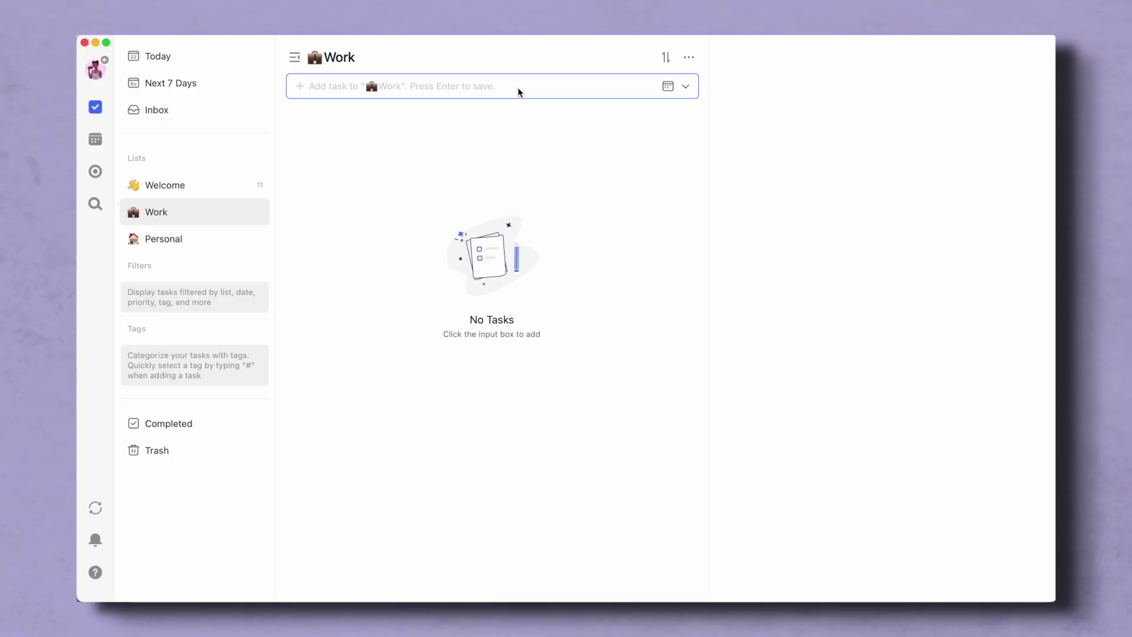
pyautogui.write('d')
pyautogui.press('BackSpace')
pyautogui.write('create p')
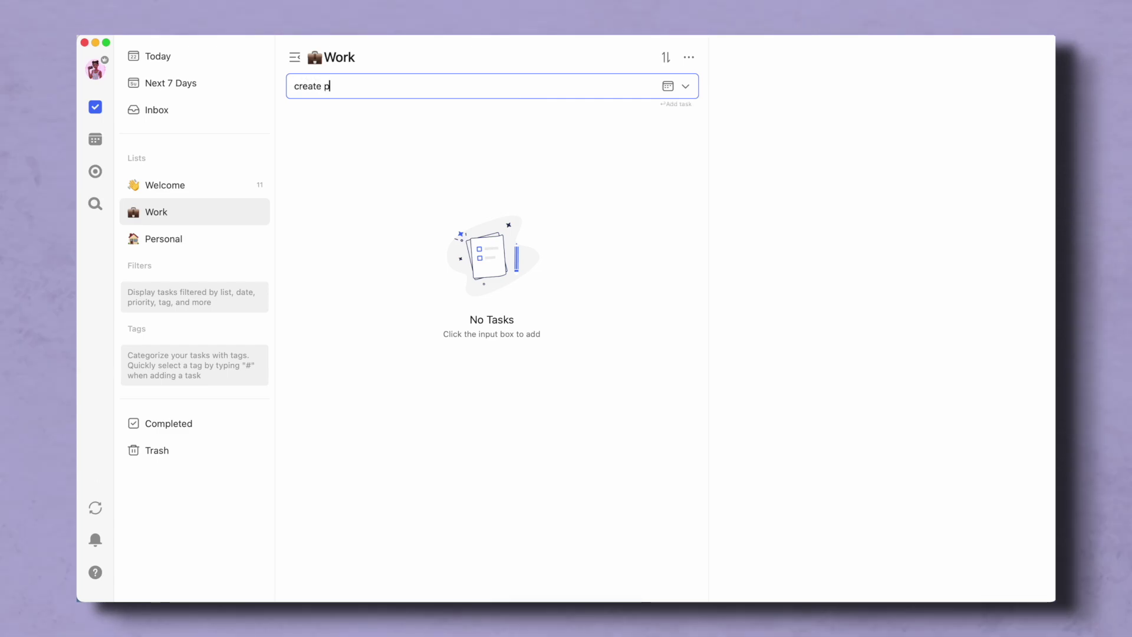
pyautogui.write('riotization list')
pyautogui.press('Return')
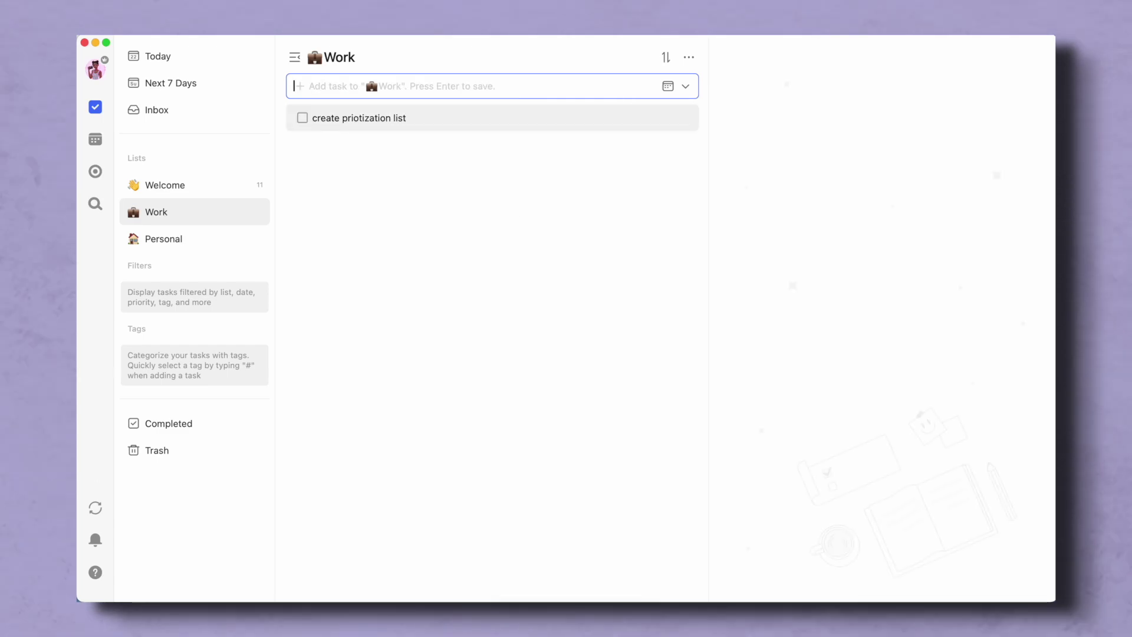
# - Add the task 'automate login flow v2' and open its details
pyautogui.write('auto')
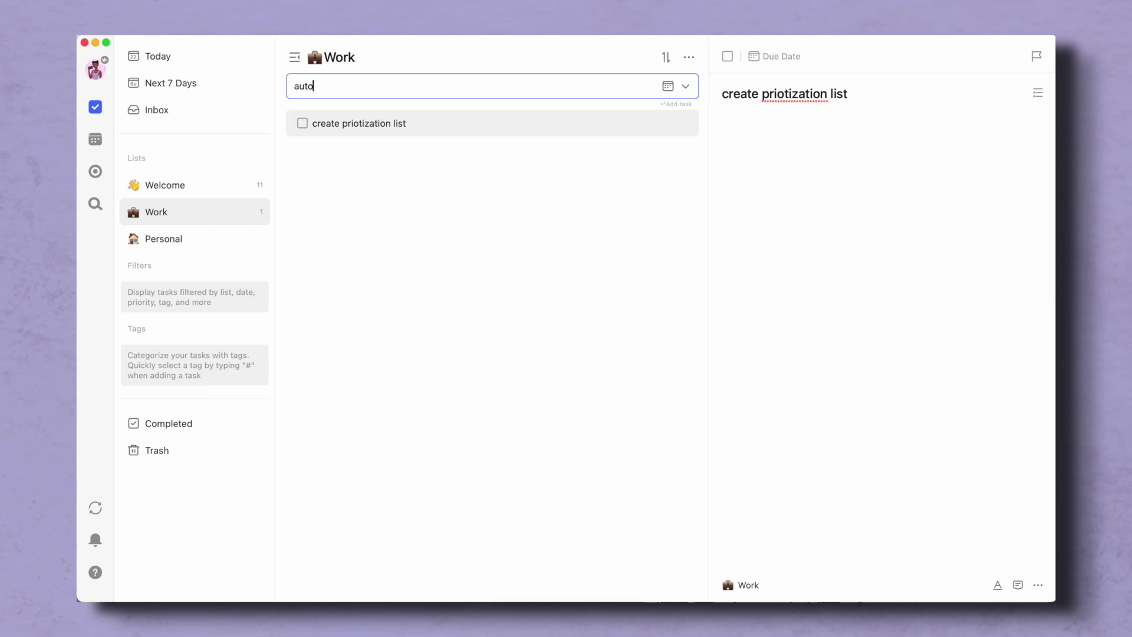
pyautogui.write('mate login flow v')
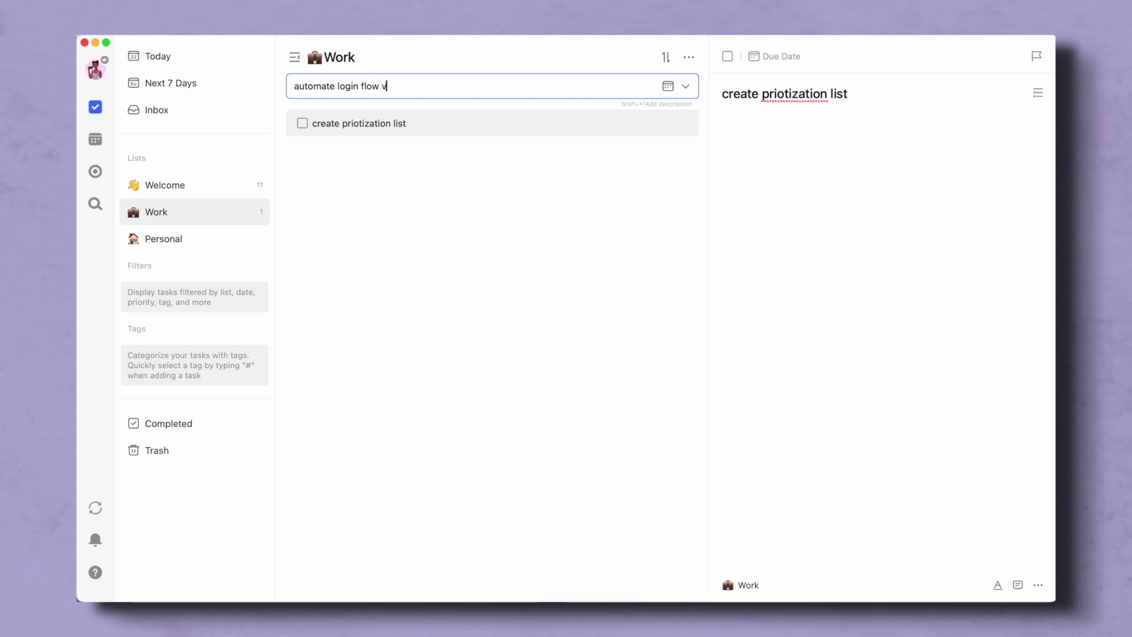
pyautogui.write('i')
pyautogui.press('BackSpace')
pyautogui.press('BackSpace')
pyautogui.press('super+a')
pyautogui.press('Right')
pyautogui.write('v2')
pyautogui.press('Return')
pyautogui.click(405, 118)
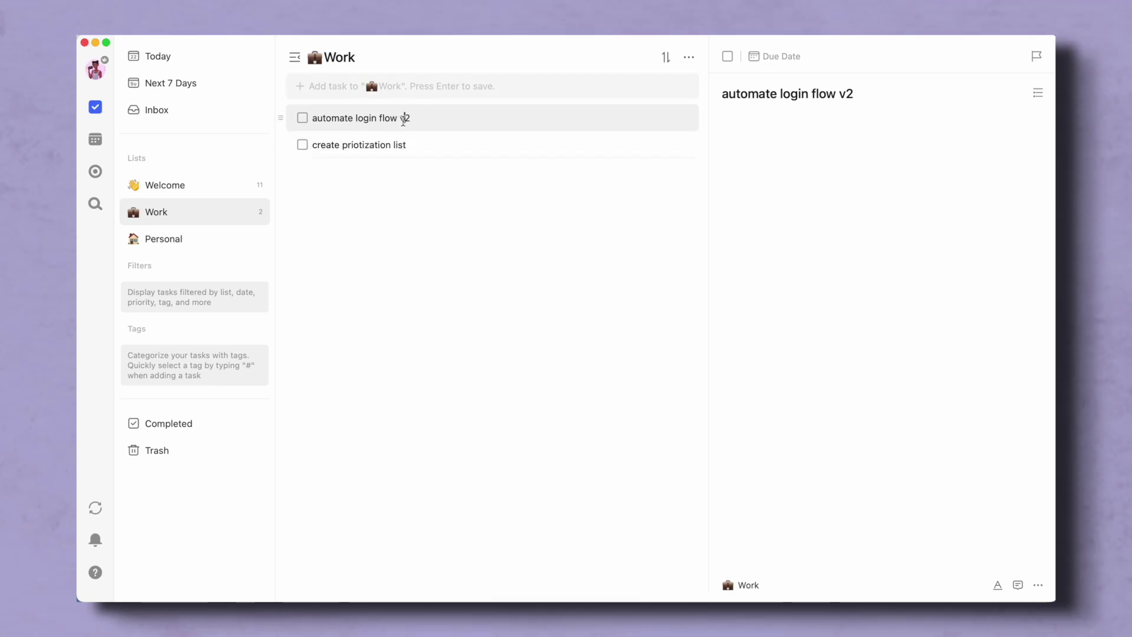
# - Start the description with the bullet 'copy tests from /v1 endpoint to /v2 route'
pyautogui.click(852, 130)
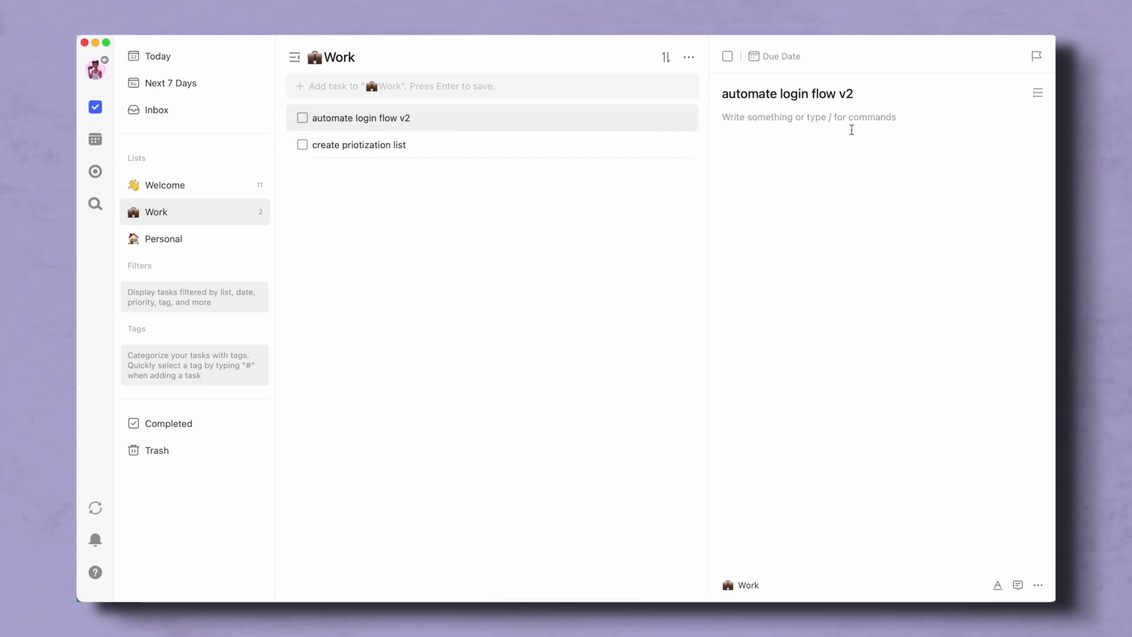
pyautogui.write('- use')
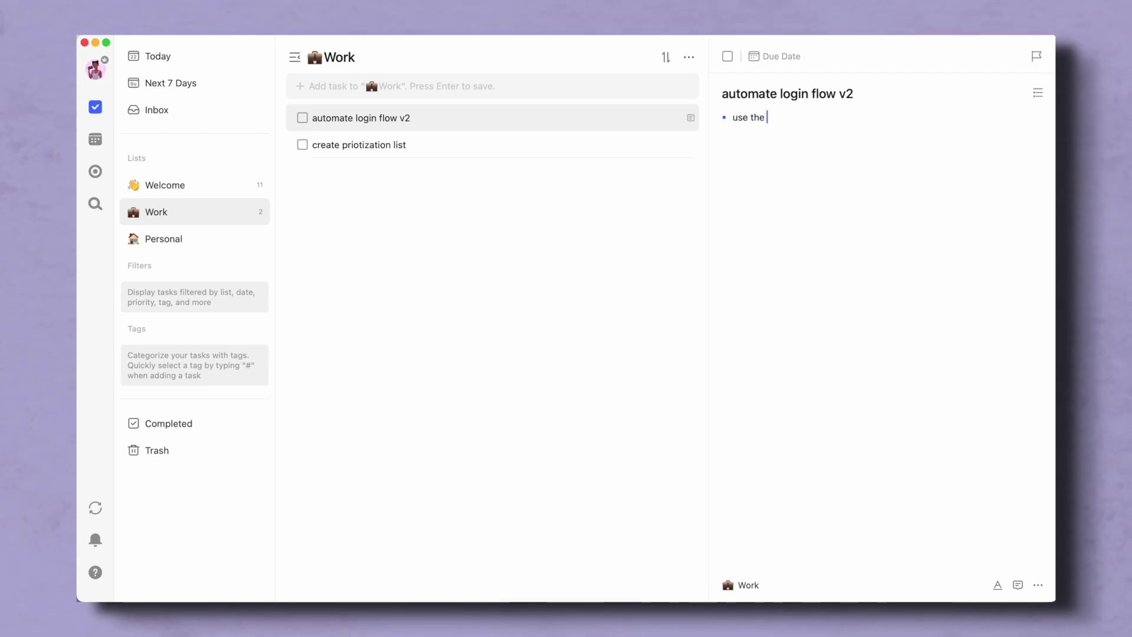
pyautogui.press('BackSpace')
pyautogui.press('BackSpace')
pyautogui.press('BackSpace')
pyautogui.press('BackSpace')
pyautogui.write('cio')
pyautogui.press('BackSpace')
pyautogui.press('BackSpace')
pyautogui.press('BackSpace')
pyautogui.write('opy tests from ')
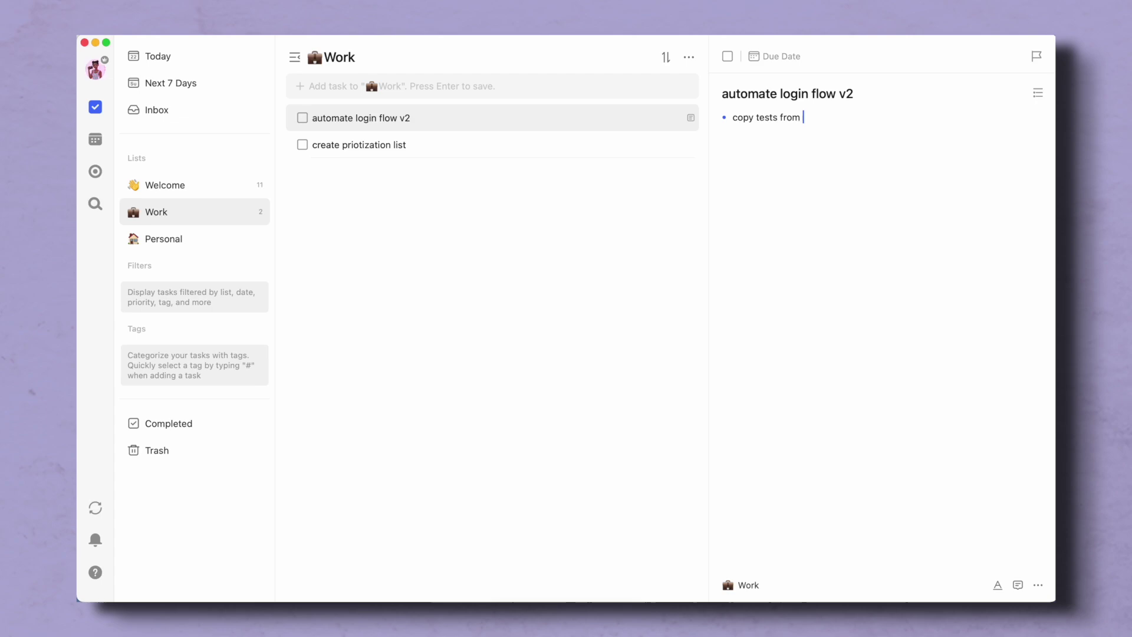
pyautogui.write('/v1 endpoint')
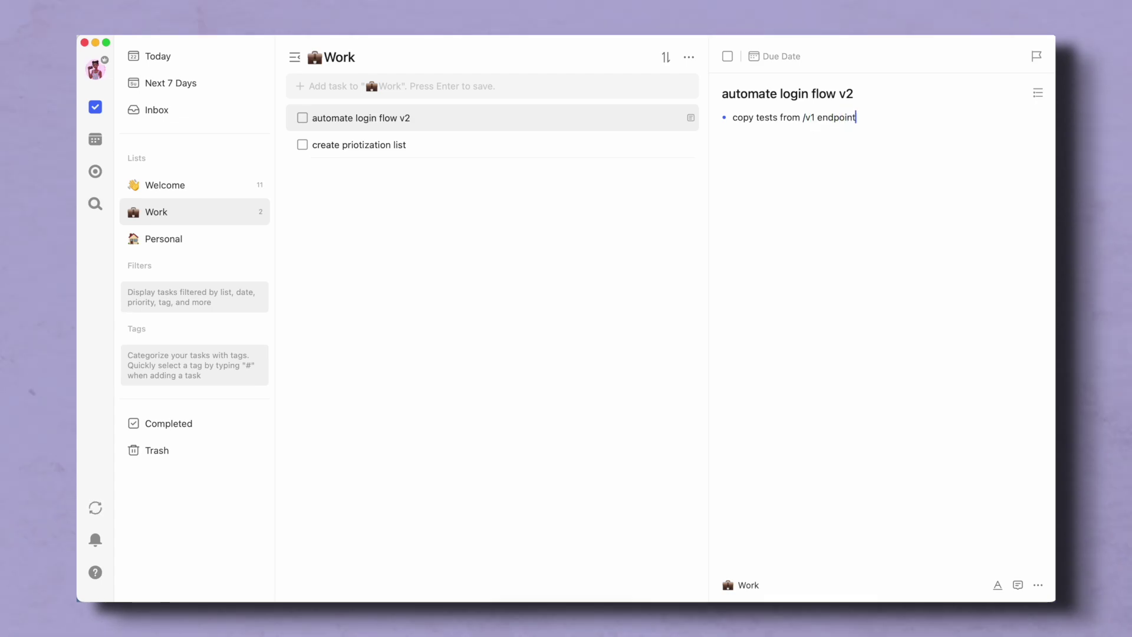
pyautogui.write(' to /v2')
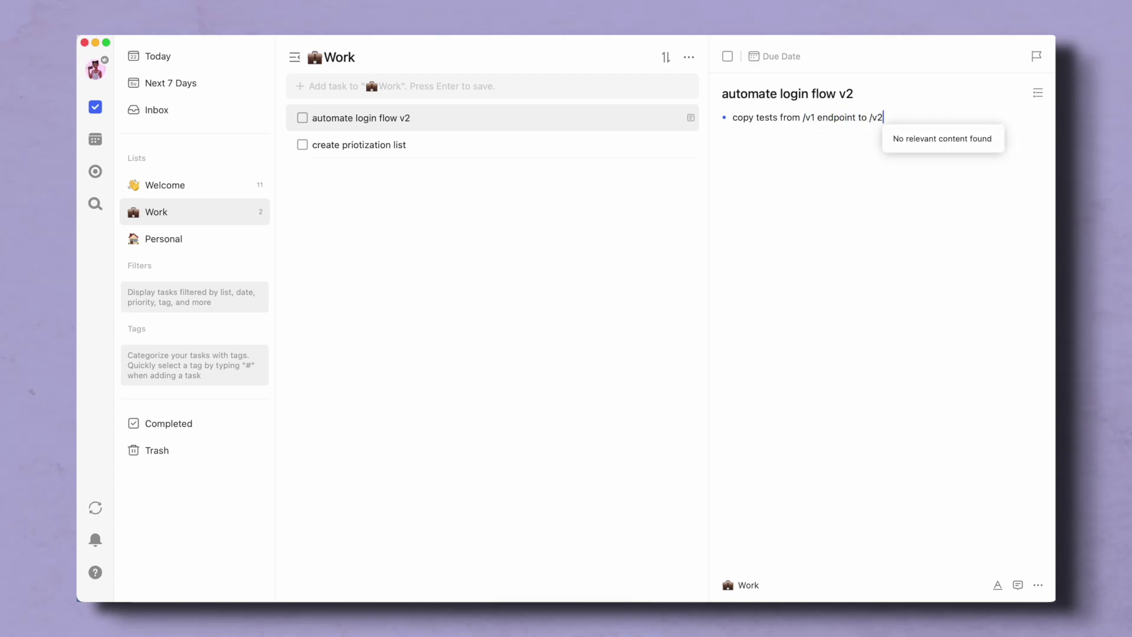
pyautogui.write(' route')
pyautogui.press('Return')
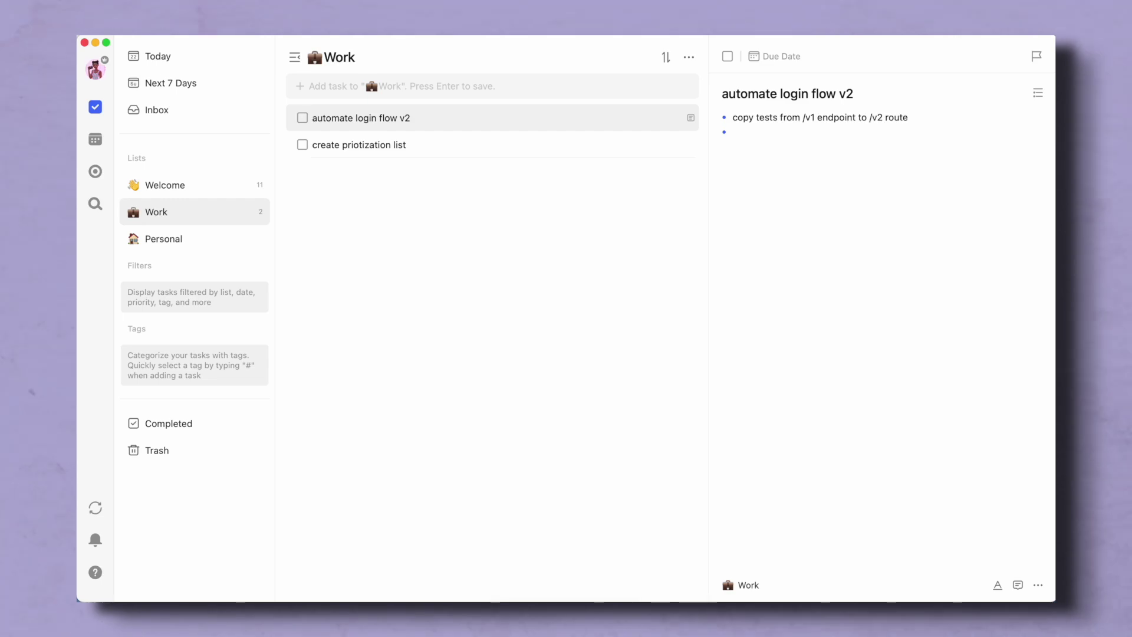
# - Complete the status-code sub-bullets: 504 timeout, 403 forbidden, 200 success and 400 bad request
pyautogui.write('out')
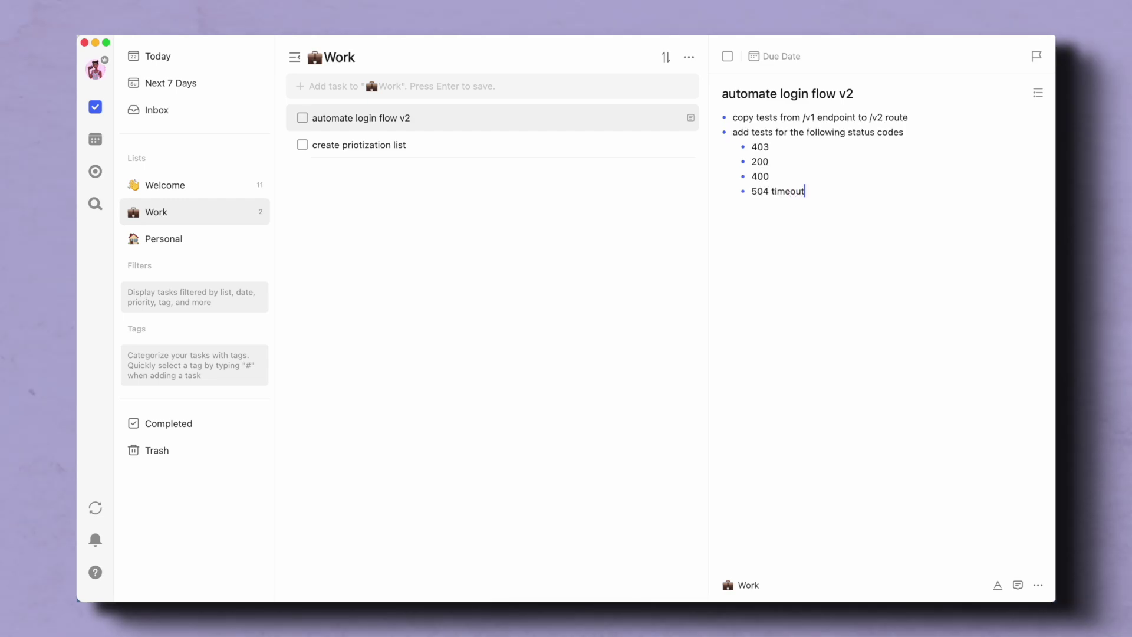
pyautogui.click(775, 144)
pyautogui.write('forbidden')
pyautogui.click(771, 161)
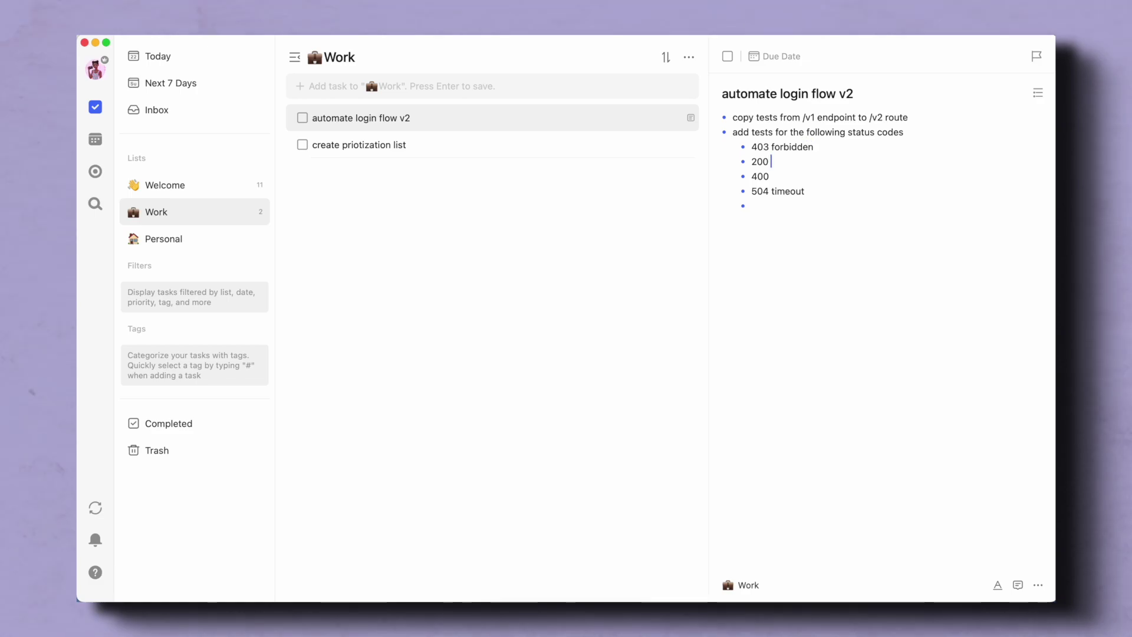
pyautogui.write('success')
pyautogui.click(769, 176)
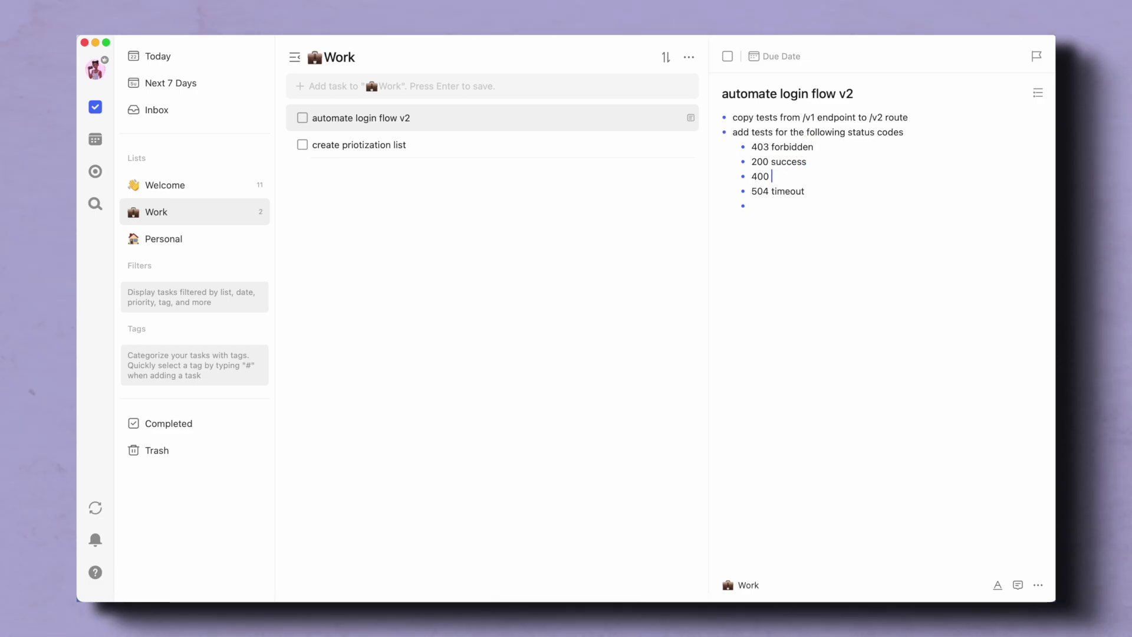
pyautogui.write('bad request')
# - Add a top-level bullet 'add test for password reset' below the 504 timeout line
pyautogui.click(805, 191)
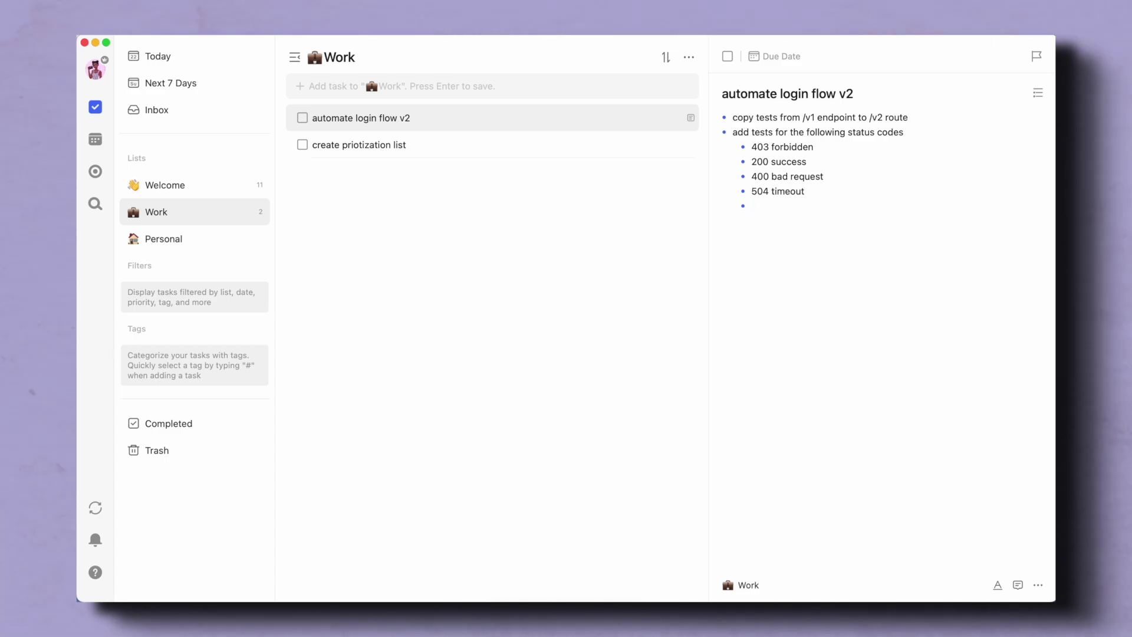
pyautogui.hotkey('shift', 'Tab')
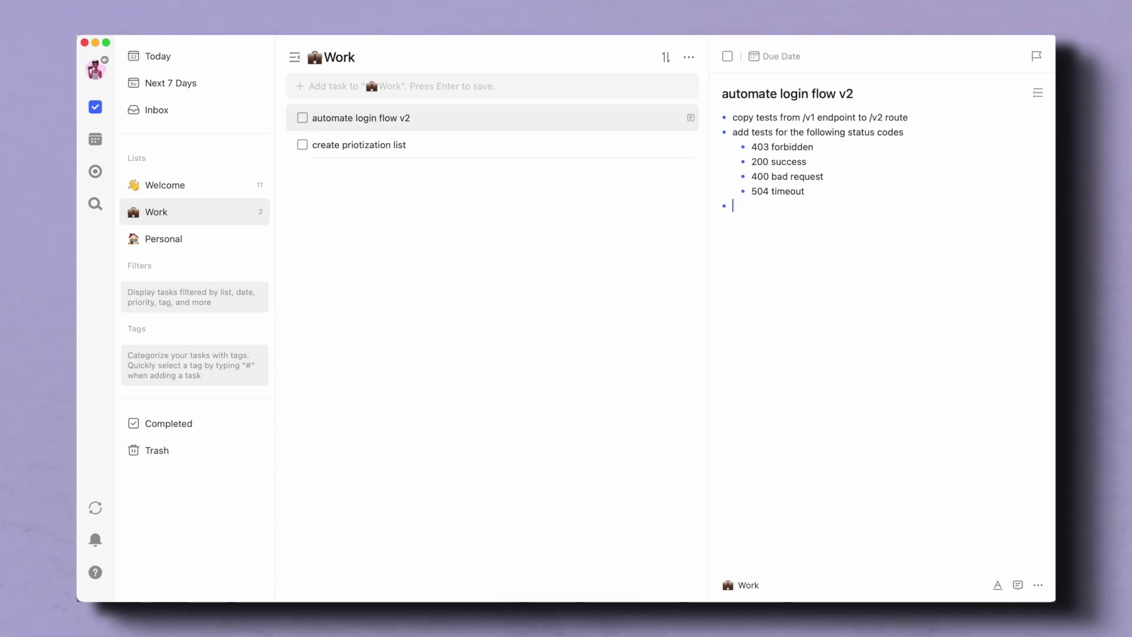
pyautogui.write('add test for p')
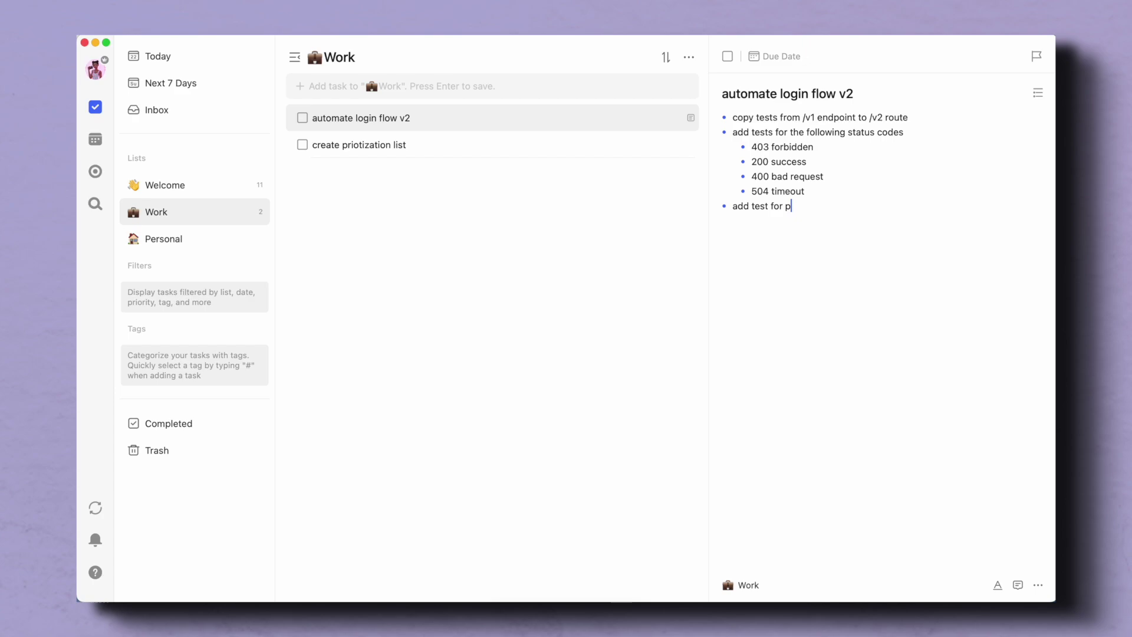
pyautogui.write('assword reset')
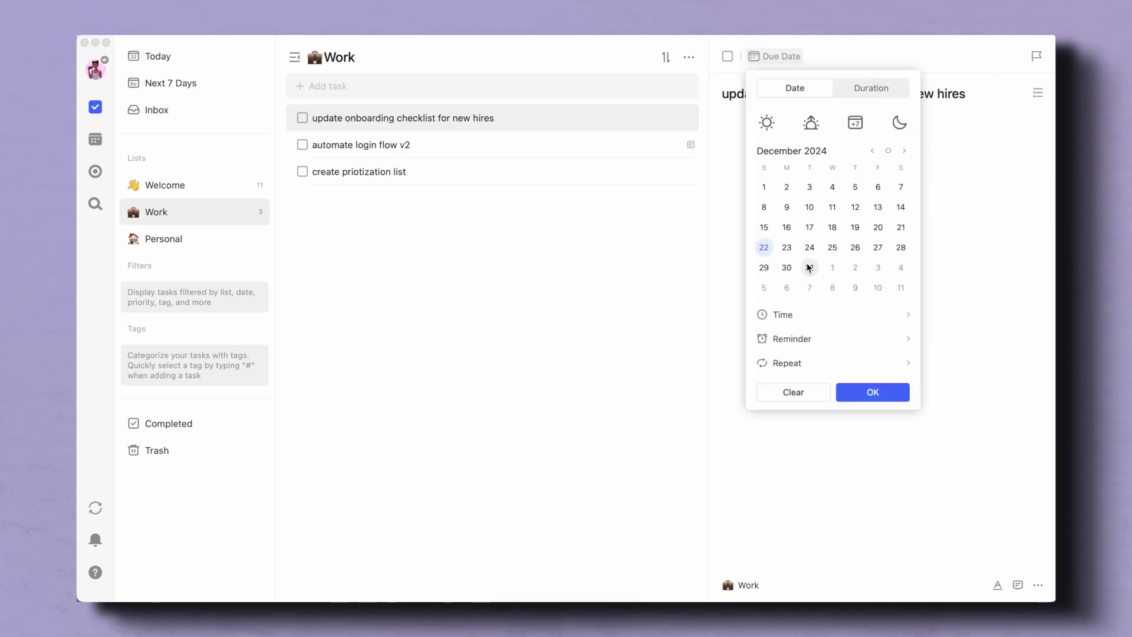
# - Make the onboarding checklist task due December 31 with High priority
pyautogui.click(810, 267)
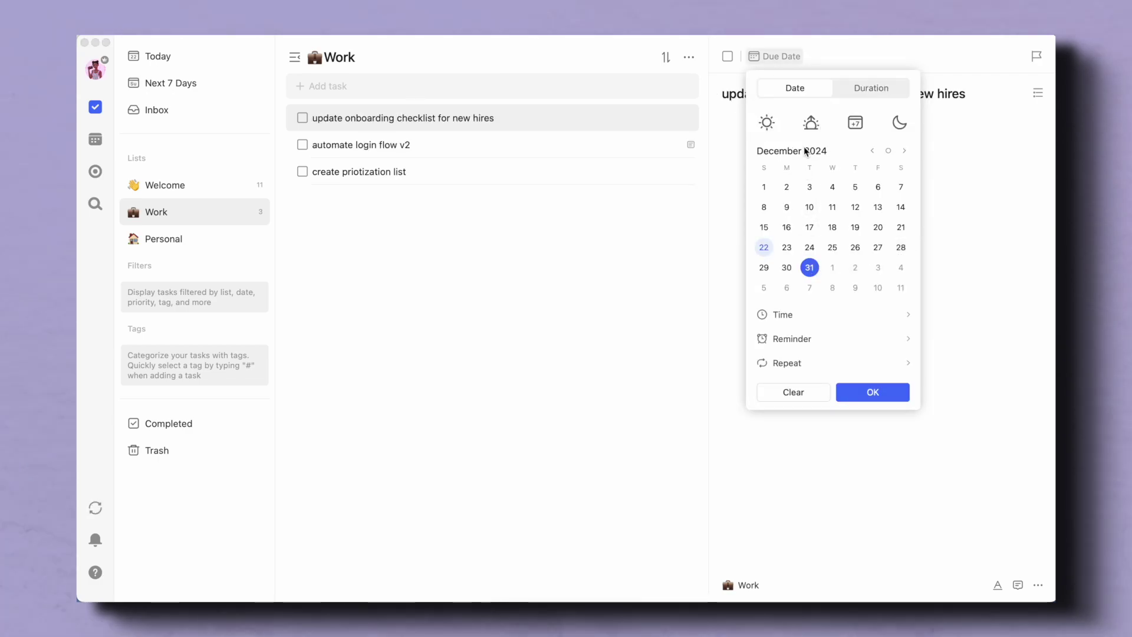
pyautogui.click(871, 393)
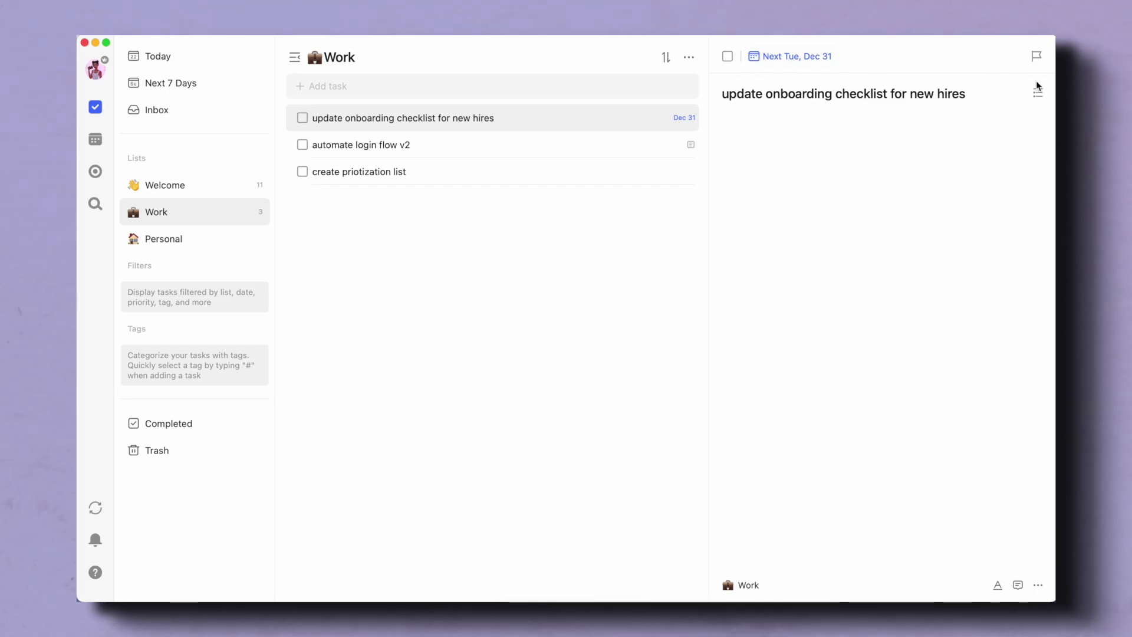
pyautogui.click(1037, 56)
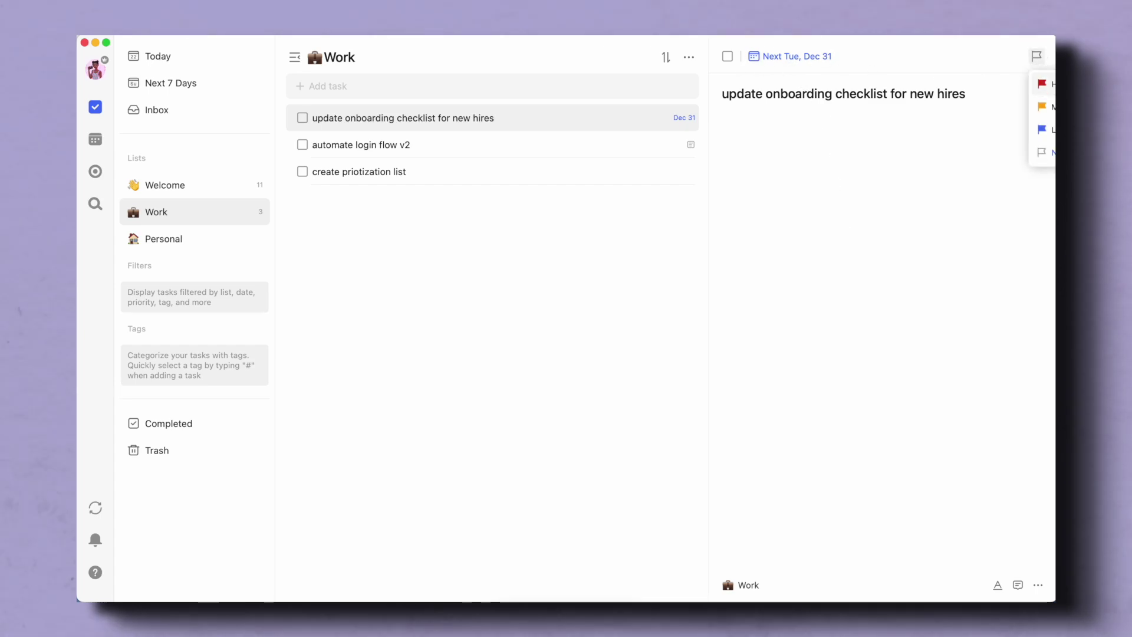
pyautogui.click(983, 249)
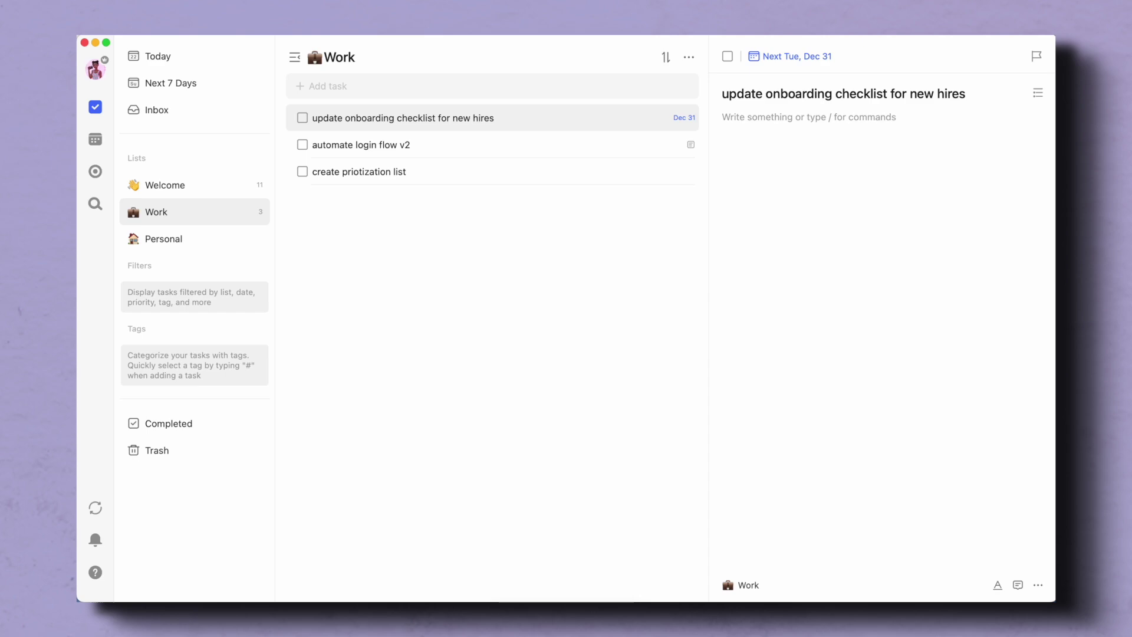
pyautogui.click(1035, 57)
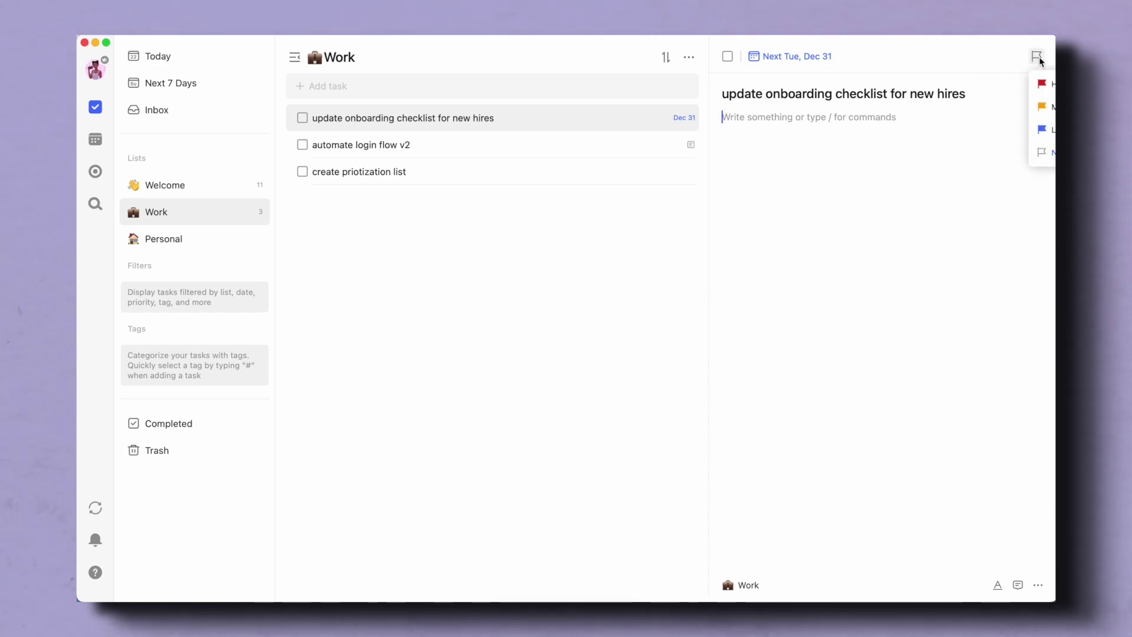
pyautogui.press('Return')
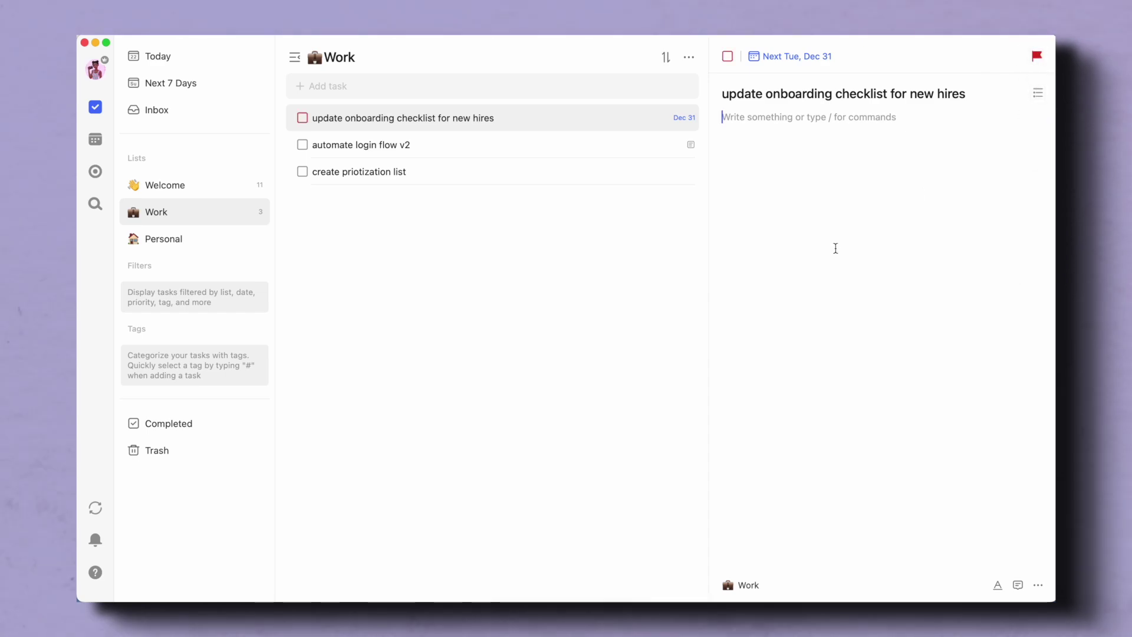
# - Correct 'priotization' to 'prioritization' in the create prioritization list task
pyautogui.click(448, 145)
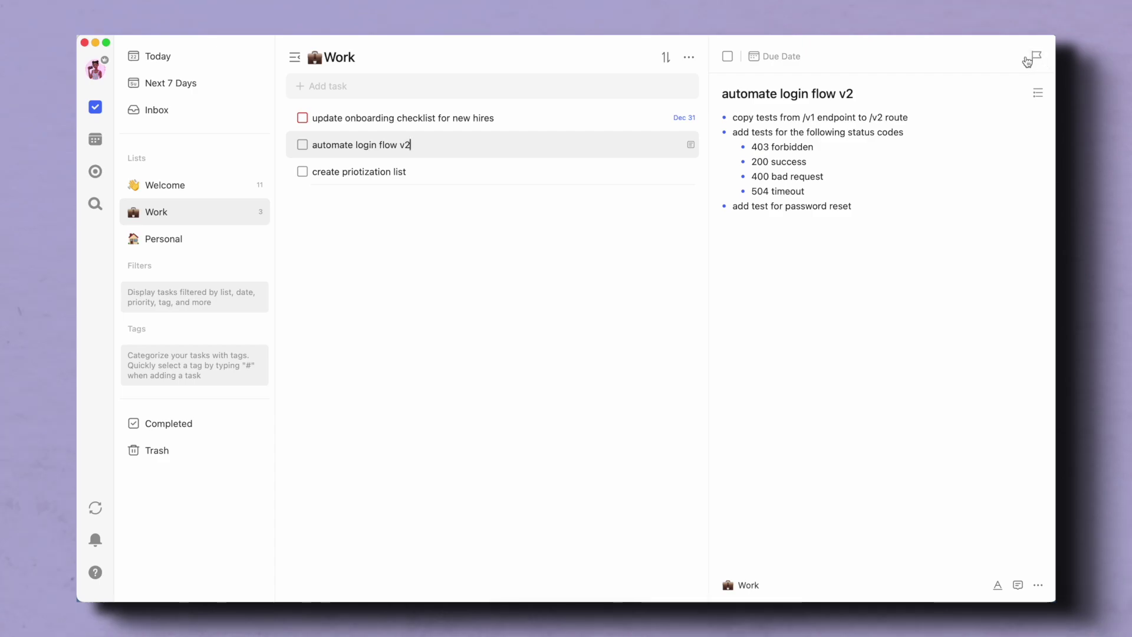
pyautogui.click(429, 167)
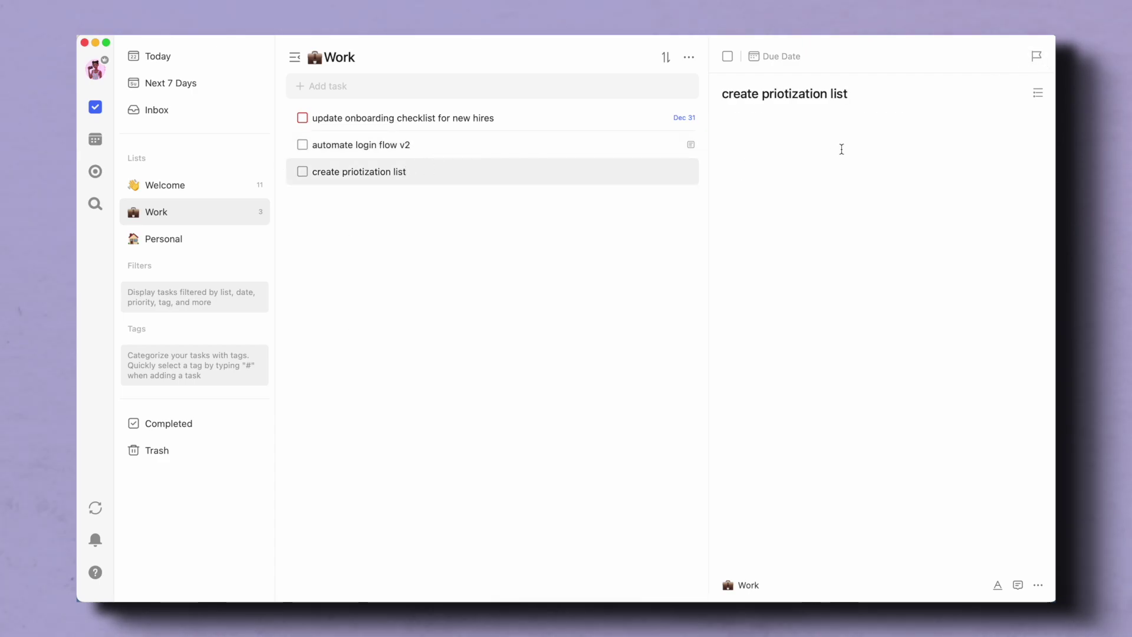
pyautogui.rightClick(782, 92)
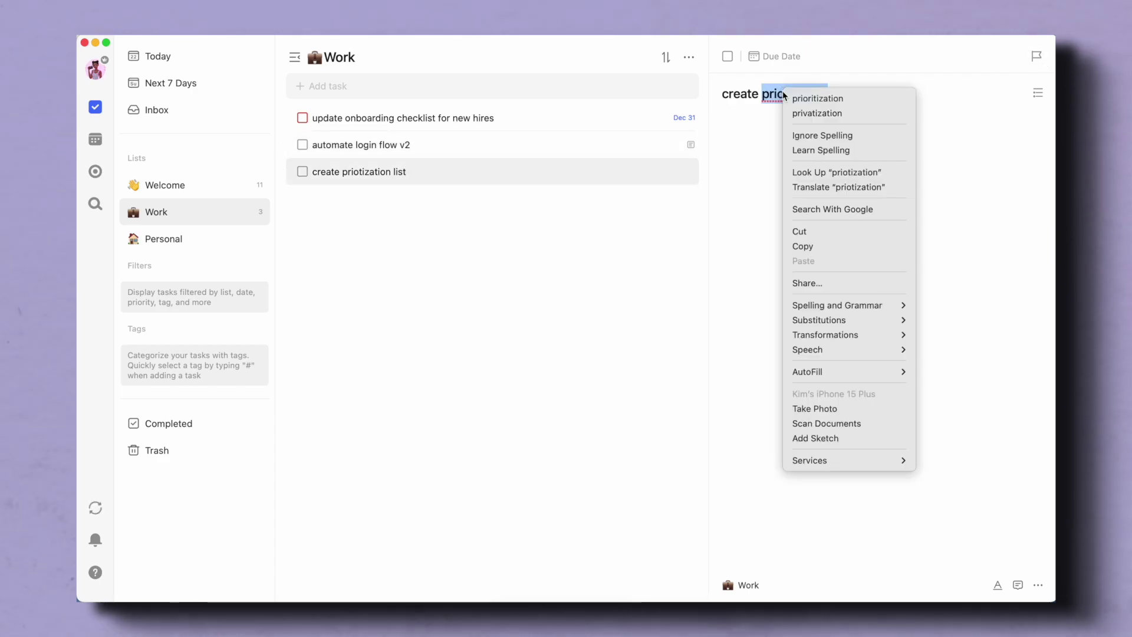
pyautogui.click(712, 123)
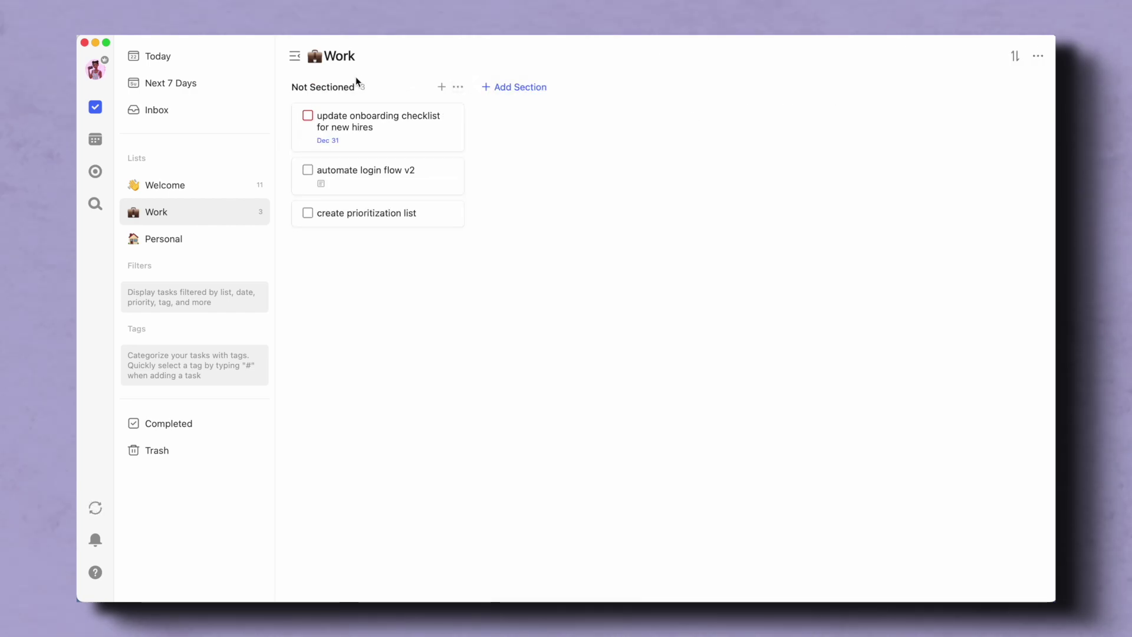
# - Rename the Not Sectioned section to 'backlog' and add an 'in progress' section
pyautogui.click(337, 87)
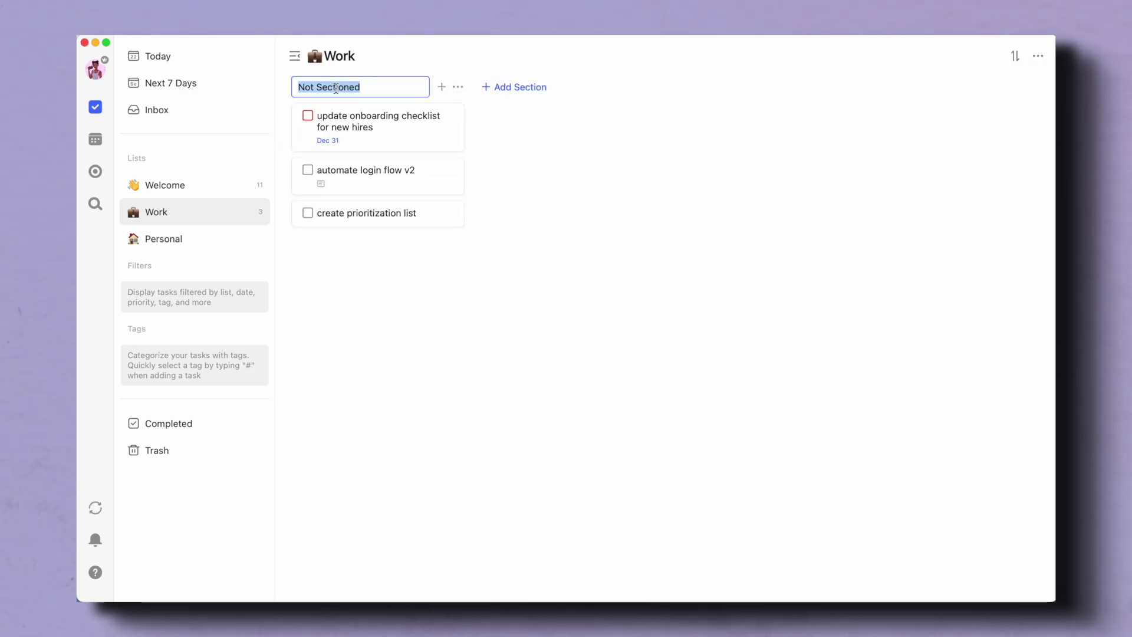
pyautogui.write('backlog')
pyautogui.press('Return')
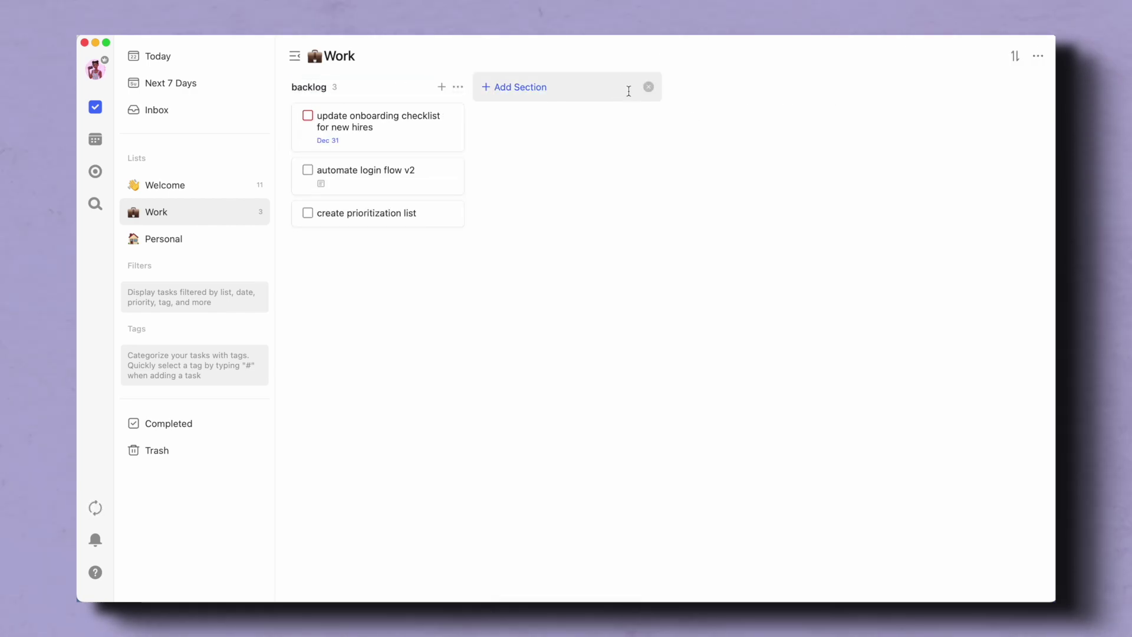
pyautogui.click(629, 89)
pyautogui.write('in progress')
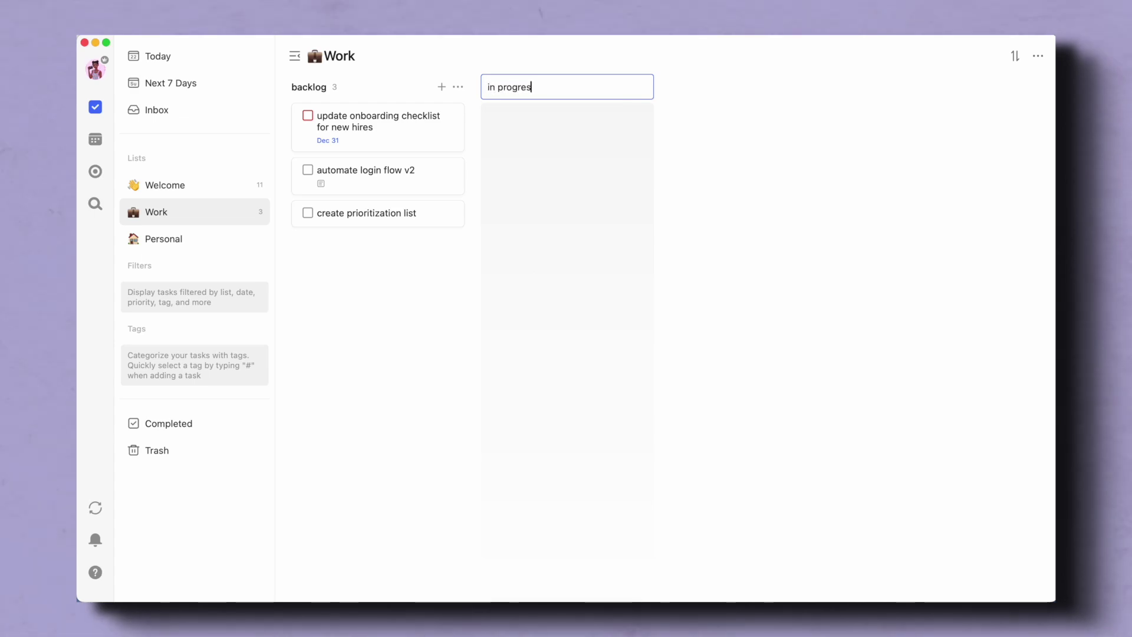
pyautogui.press('Return')
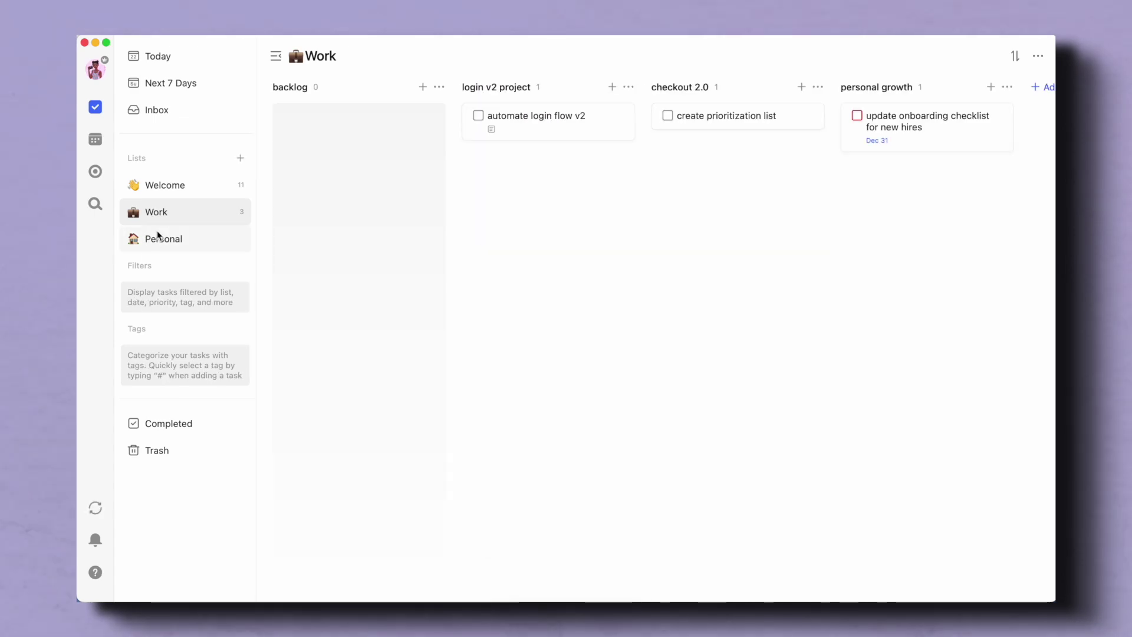
# - In Personal, add task 'update linkedin' with notes '- add new photo' and another bullet
pyautogui.click(159, 237)
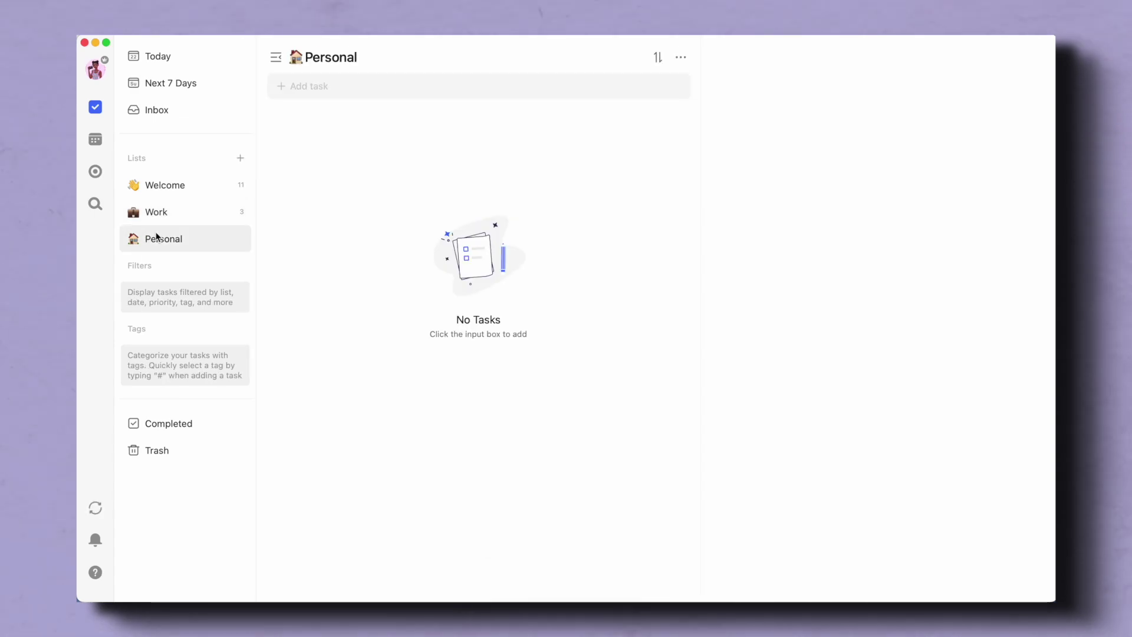
pyautogui.click(520, 88)
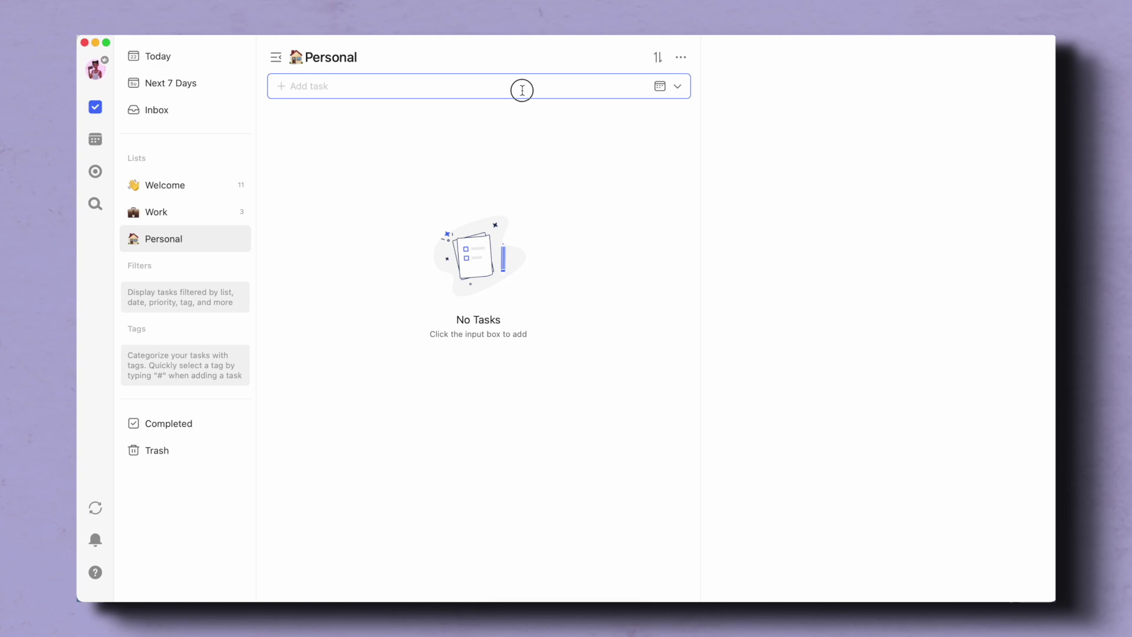
pyautogui.write('update linkedin')
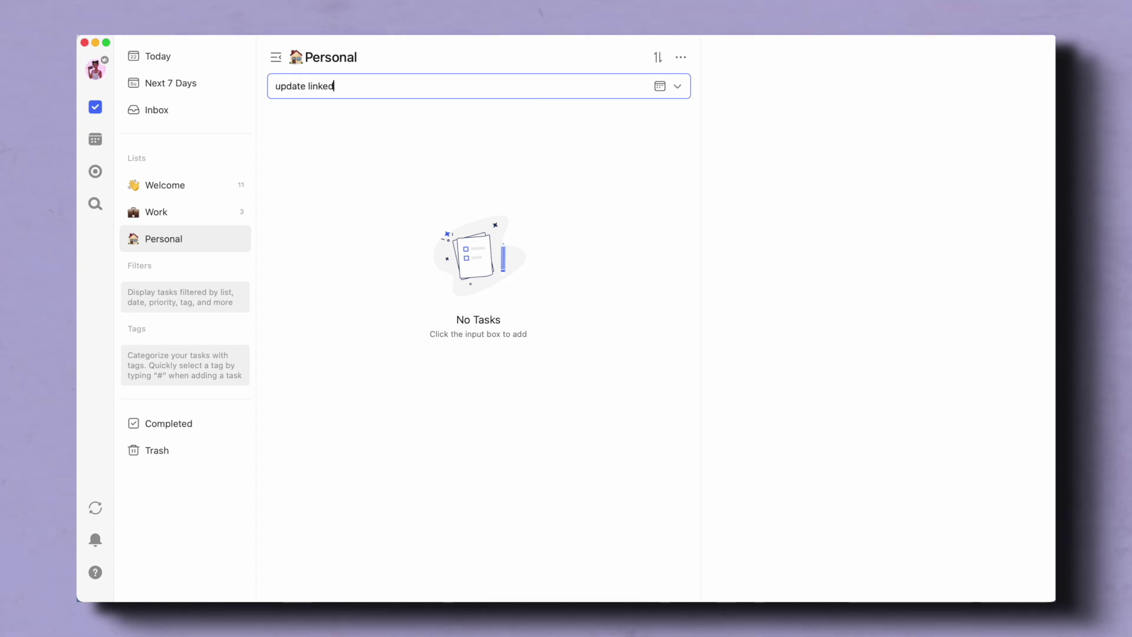
pyautogui.press('Return')
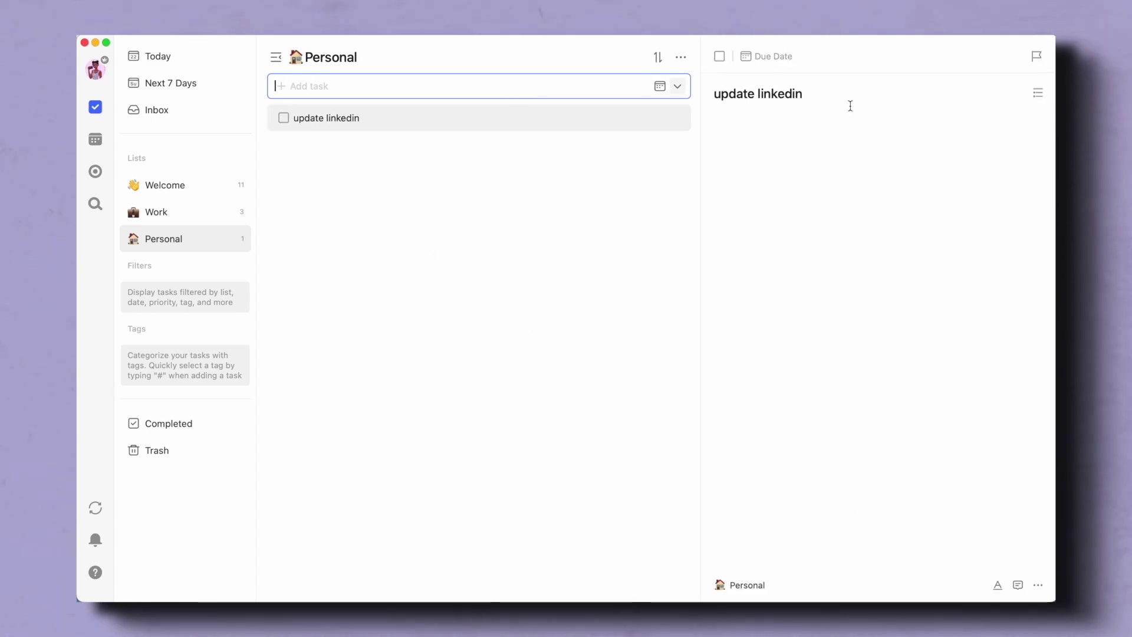
pyautogui.click(807, 141)
pyautogui.write('- add new photo')
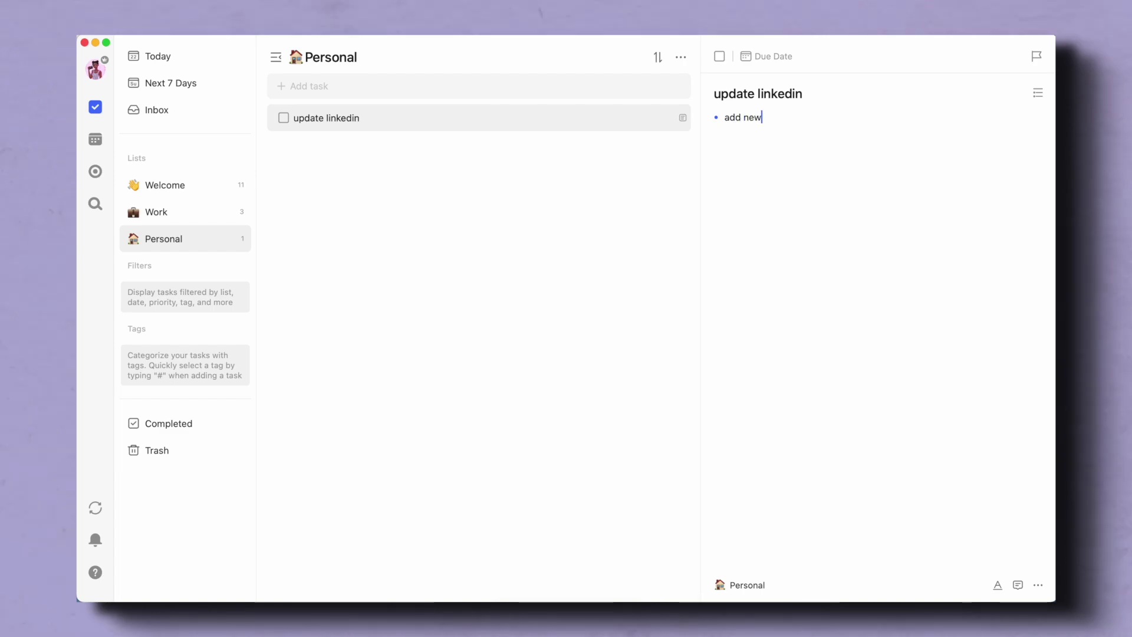
pyautogui.press('Return')
pyautogui.write('updat')
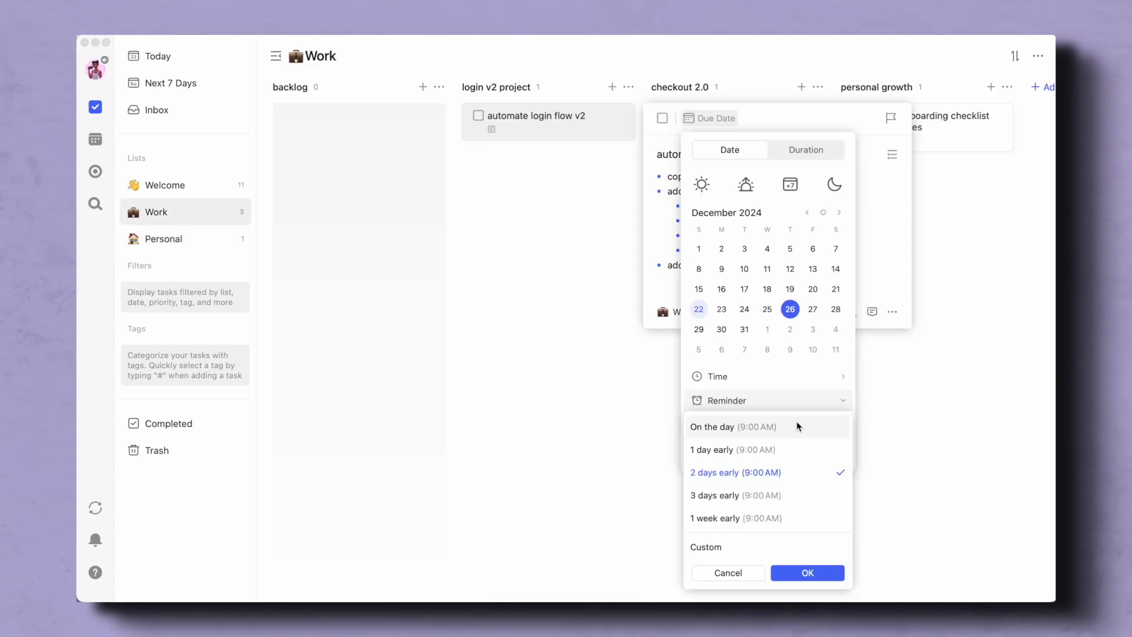
# - Keep 10:30 AM as the due time and leave repeat unset
pyautogui.click(796, 378)
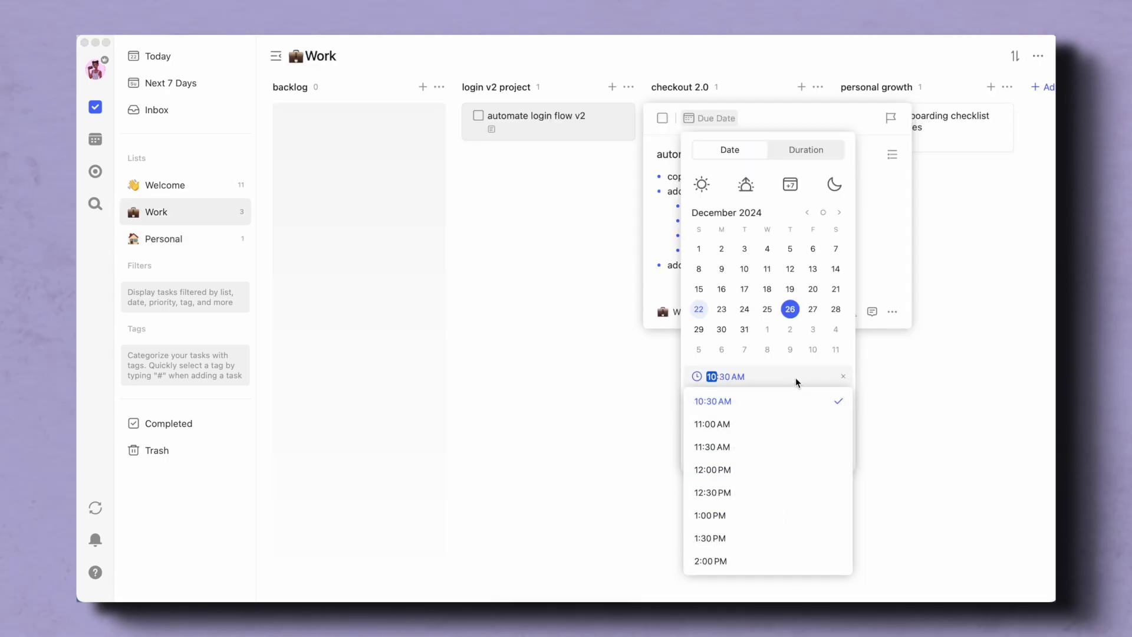
pyautogui.click(796, 381)
pyautogui.click(781, 424)
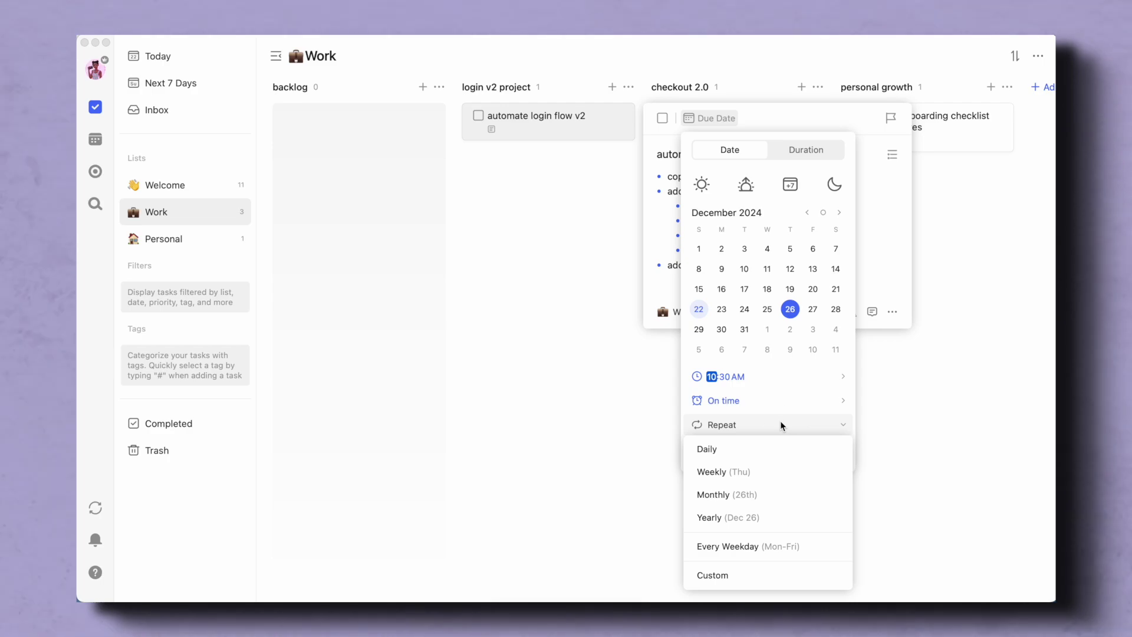
pyautogui.click(781, 426)
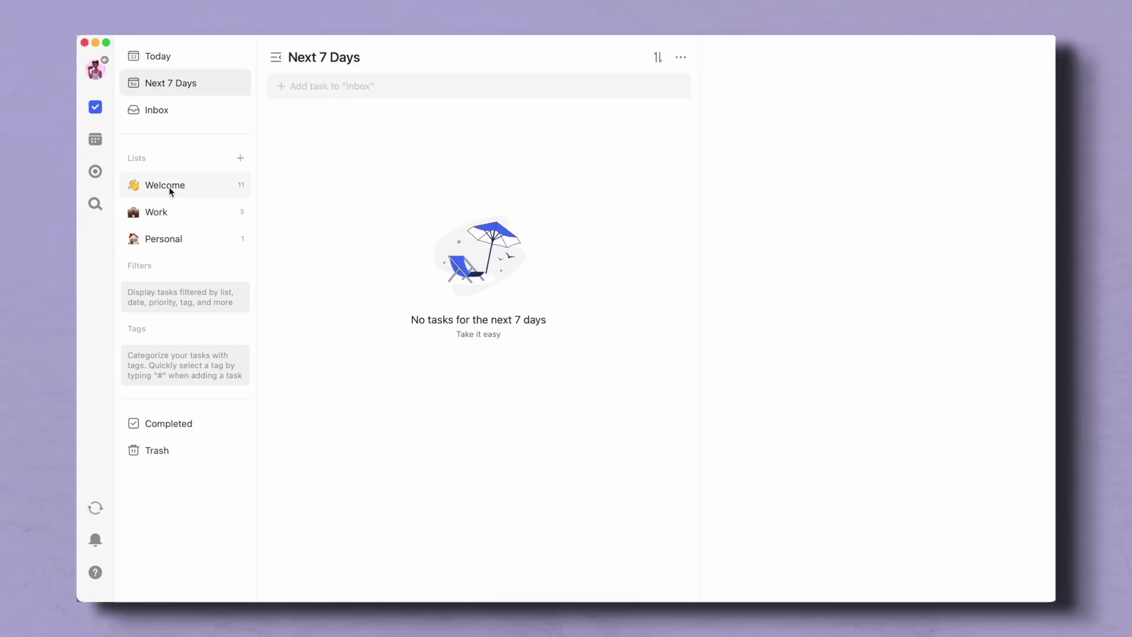
# - Make the automate login flow v2 task due December 26 and expand its reminder options
pyautogui.click(163, 212)
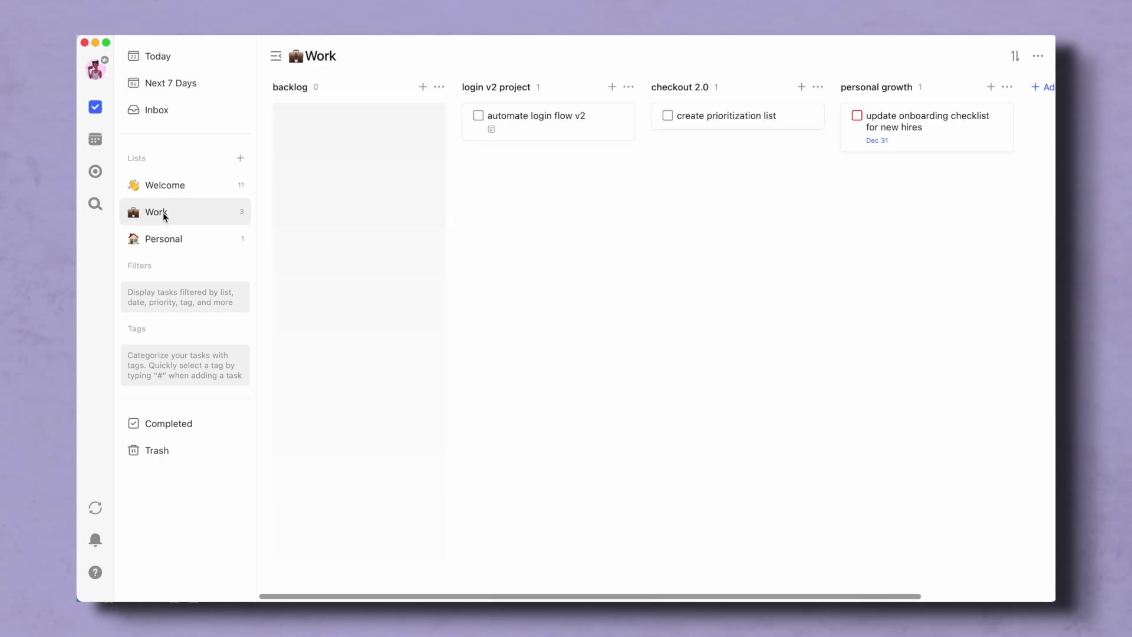
pyautogui.click(590, 134)
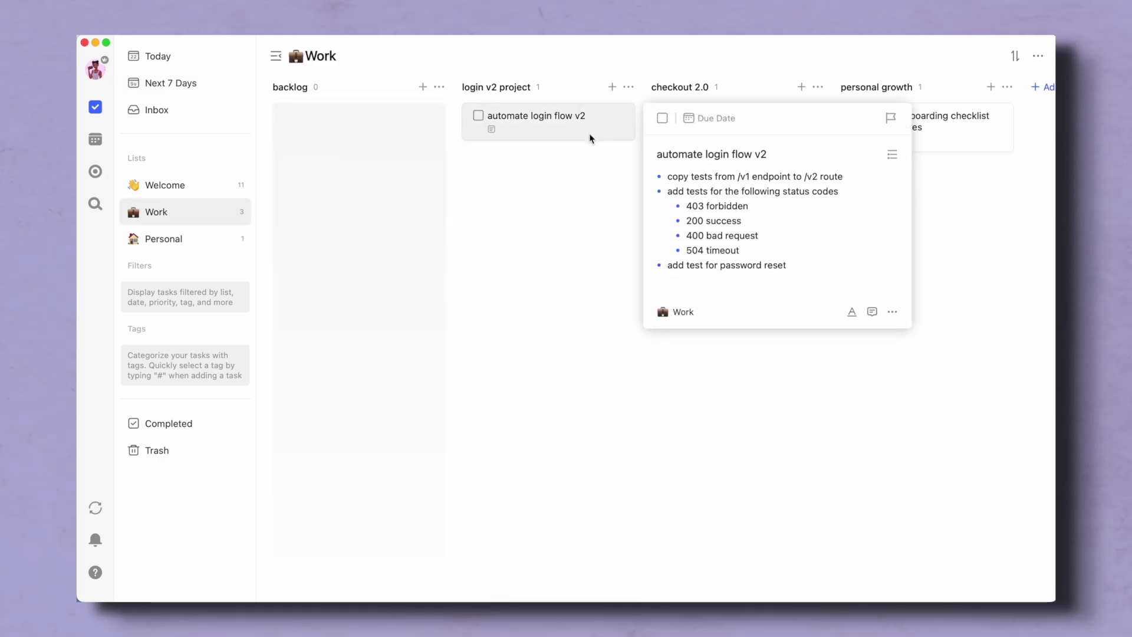
pyautogui.click(714, 117)
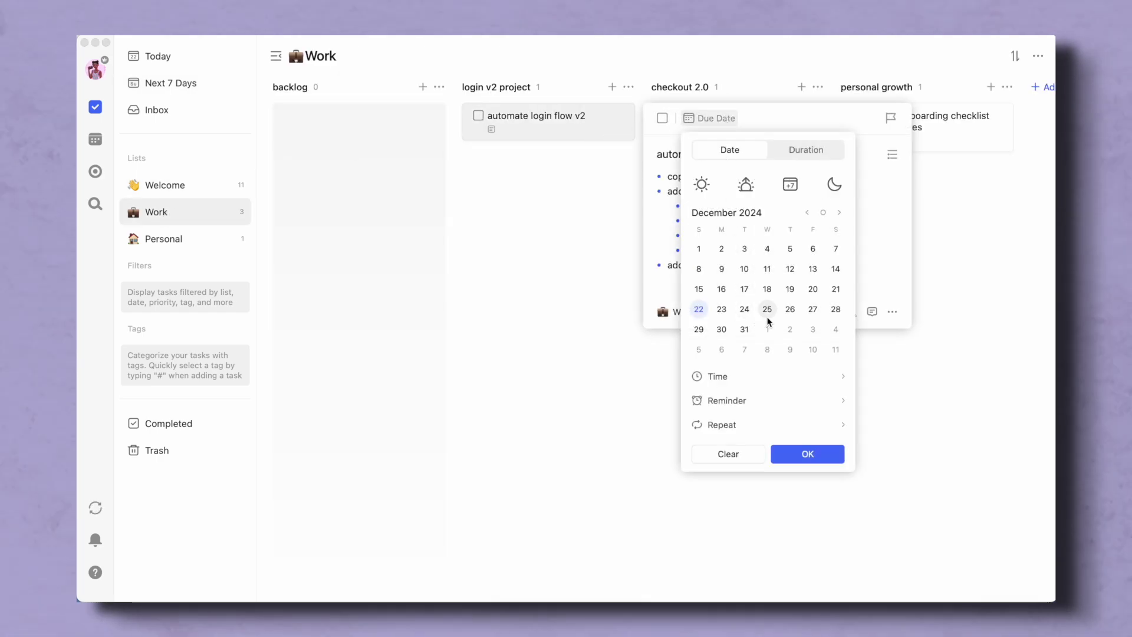
pyautogui.click(789, 309)
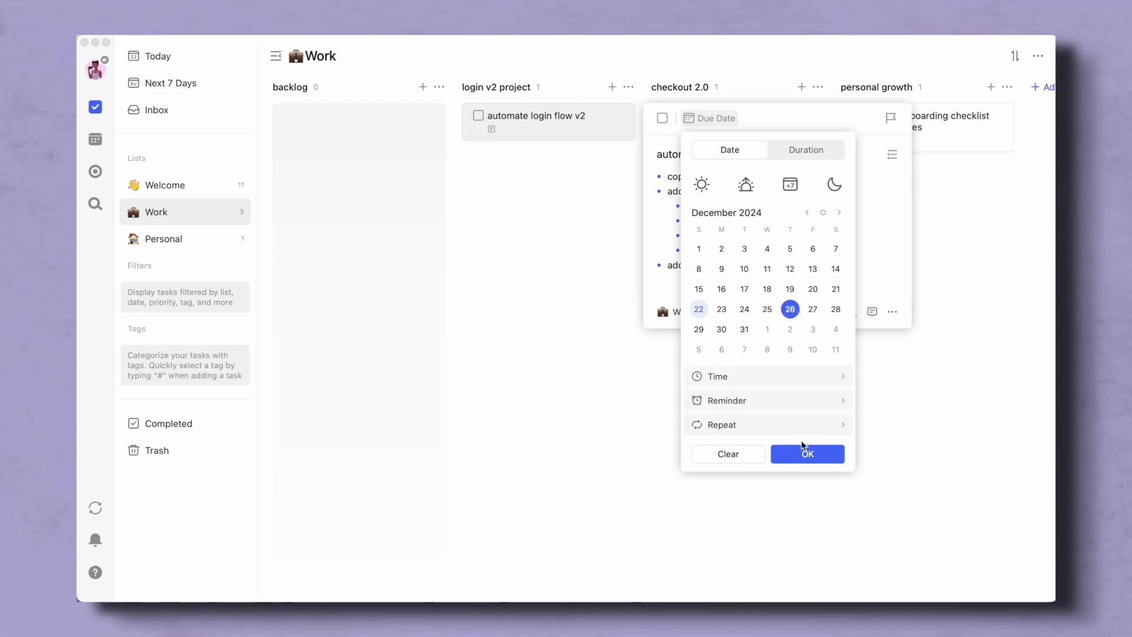
pyautogui.click(787, 403)
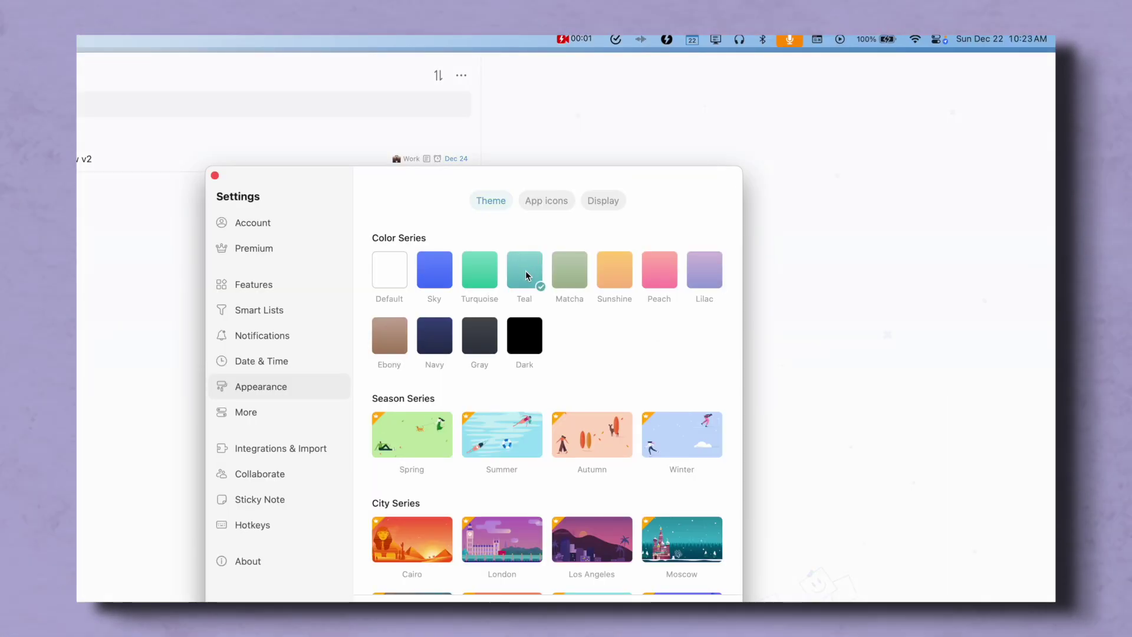
# - Apply the Lilac colour theme, dismiss the premium themes notice, and show the App icons choices
pyautogui.click(708, 278)
pyautogui.scroll(-5, 611, 472)
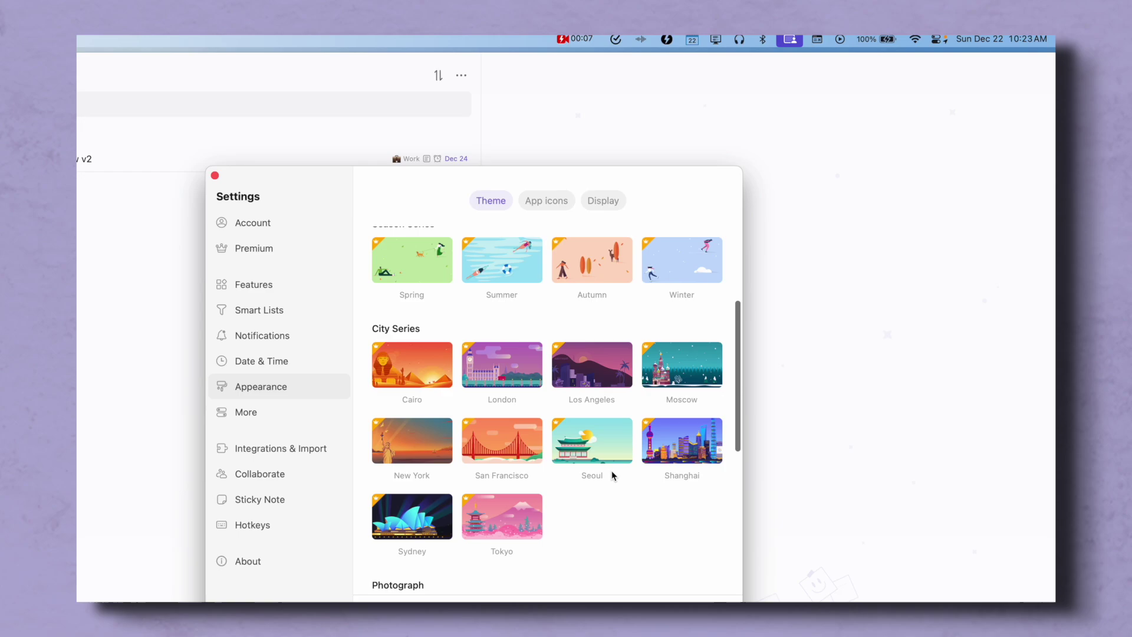
pyautogui.click(510, 509)
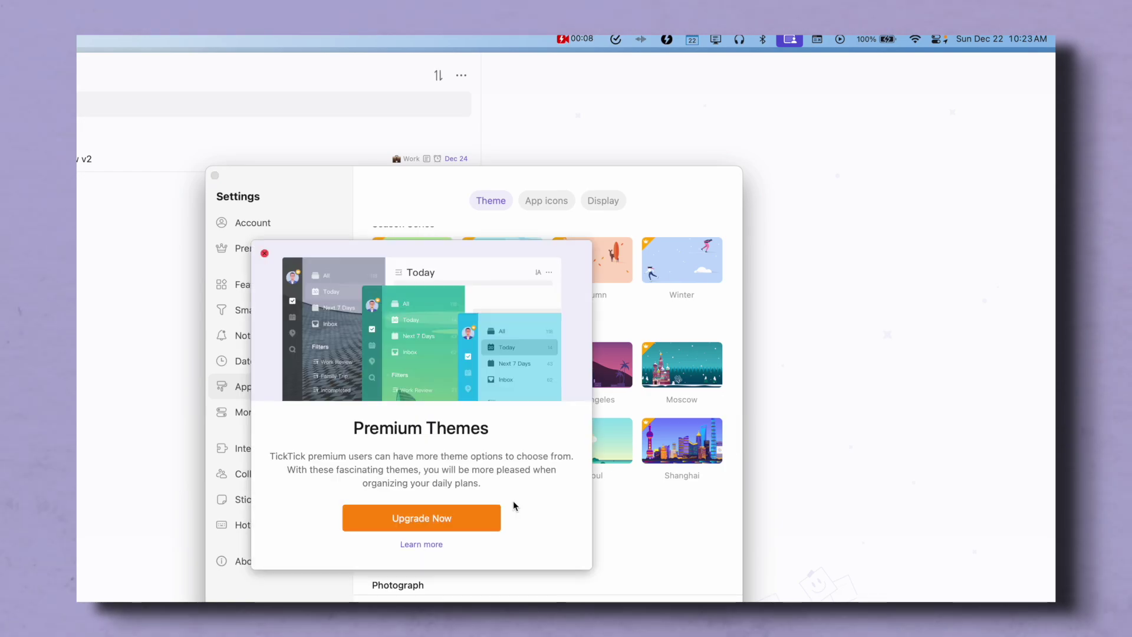
pyautogui.click(265, 254)
pyautogui.scroll(-6, 668, 503)
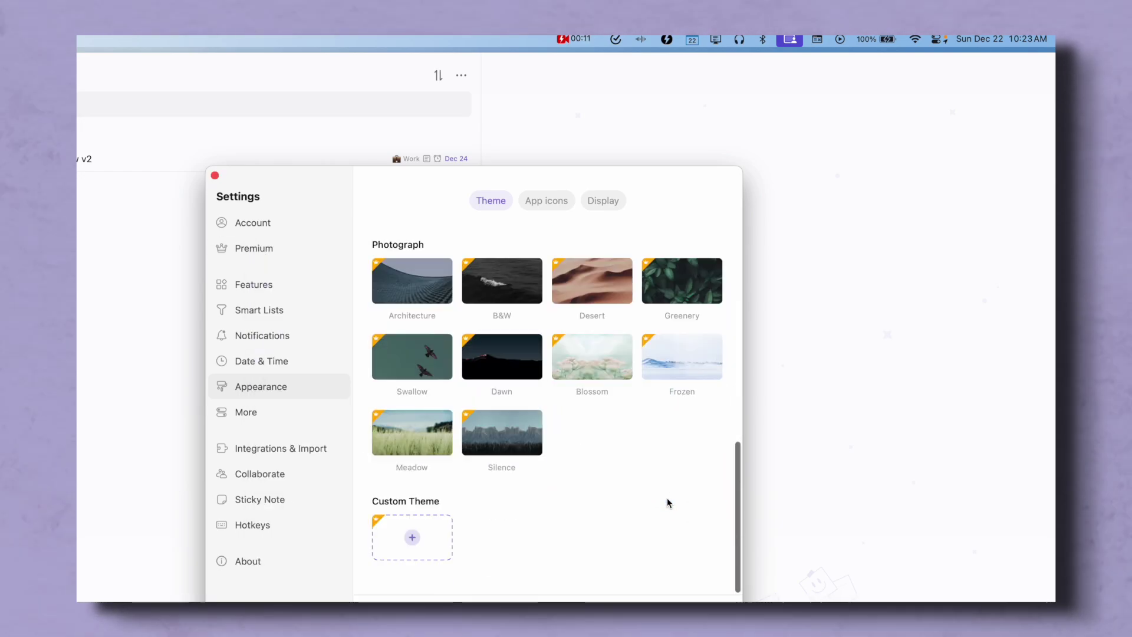
pyautogui.scroll(5, 668, 503)
pyautogui.scroll(3, 668, 502)
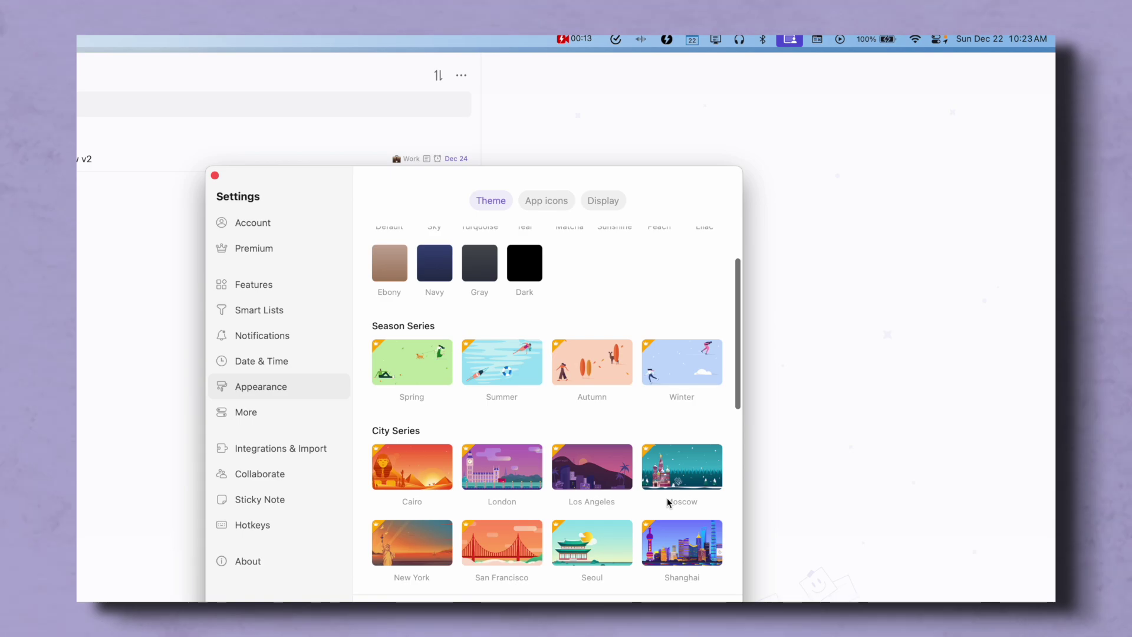
pyautogui.scroll(2, 668, 501)
pyautogui.click(552, 202)
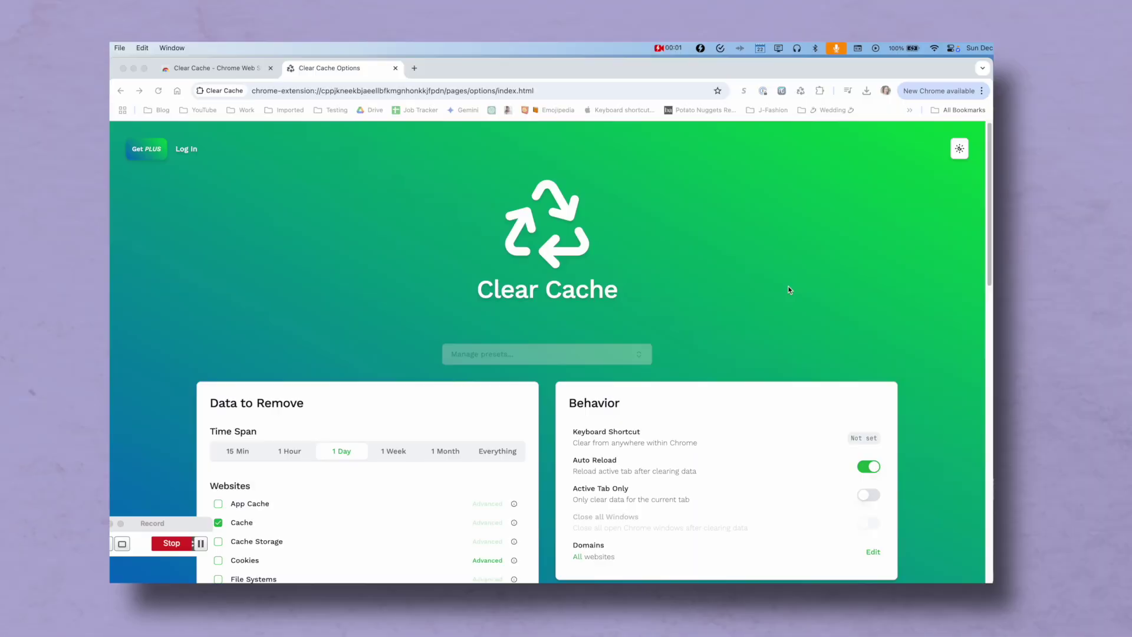
# - Start the 25:00 Pomo focus timer from the menu bar, then hide it
pyautogui.click(721, 48)
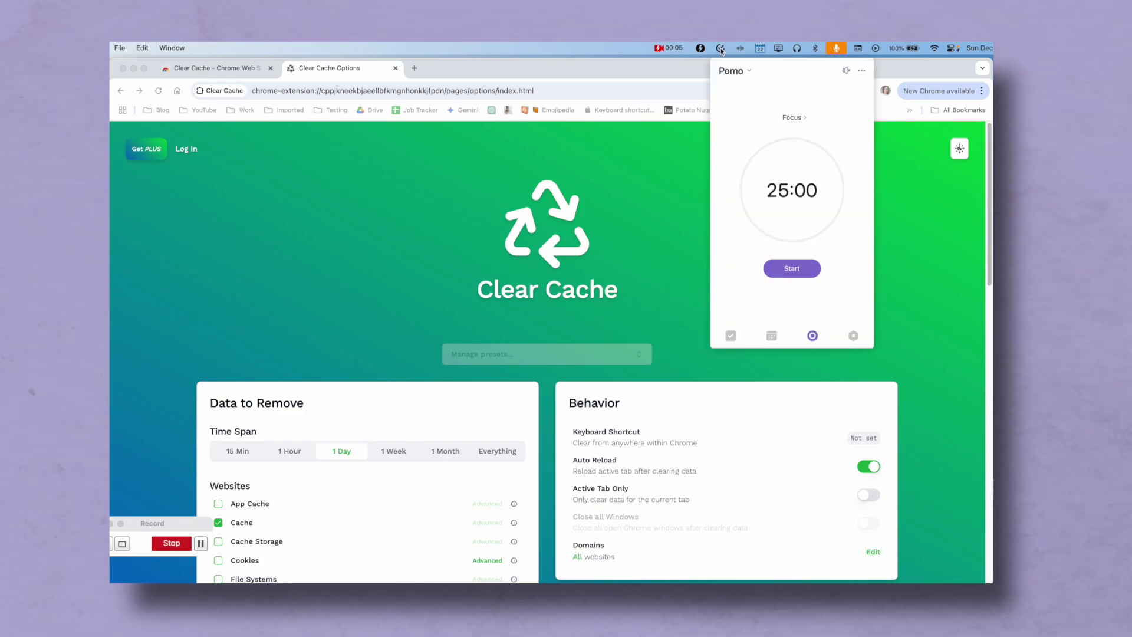
pyautogui.click(788, 272)
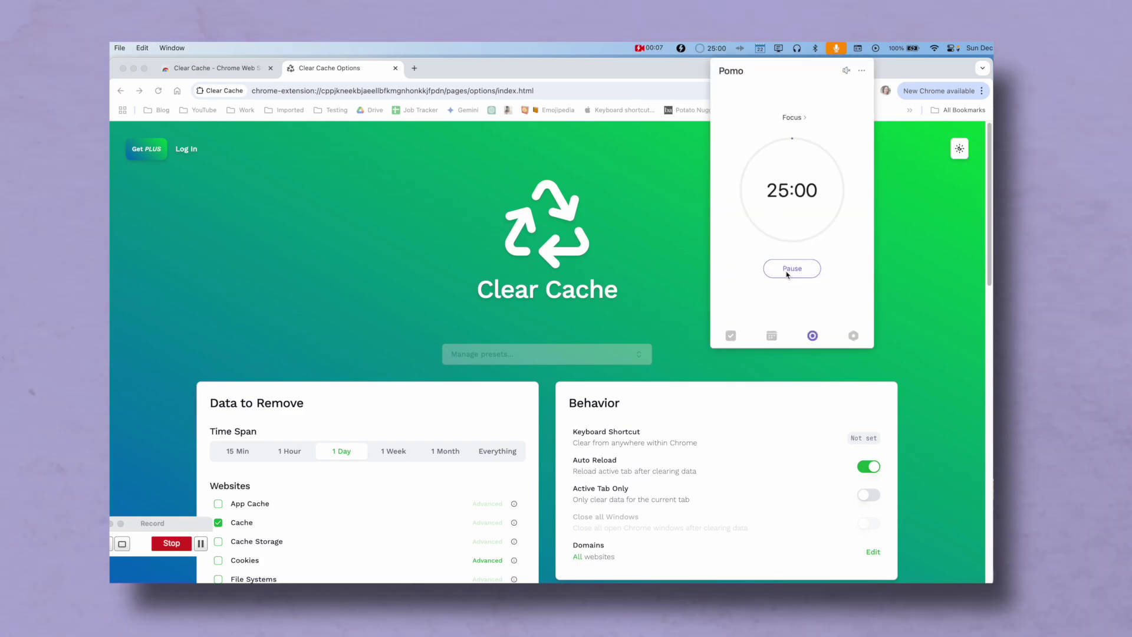
pyautogui.click(935, 245)
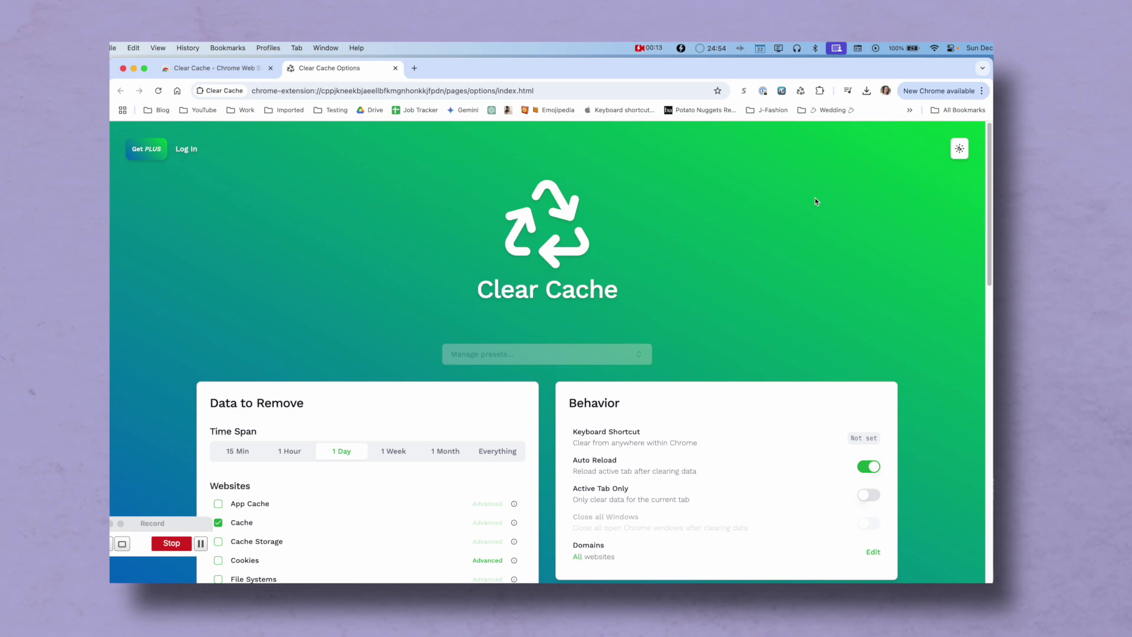
# - Reopen the Pomo timer and shorten its duration to 05:00
pyautogui.click(716, 48)
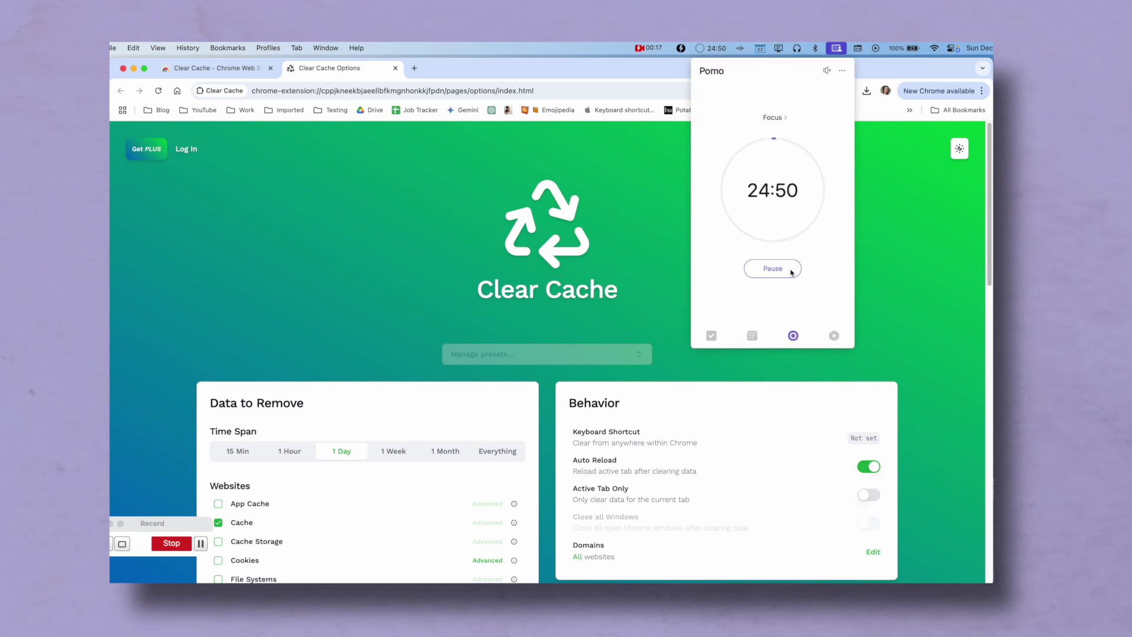
pyautogui.moveTo(771, 203)
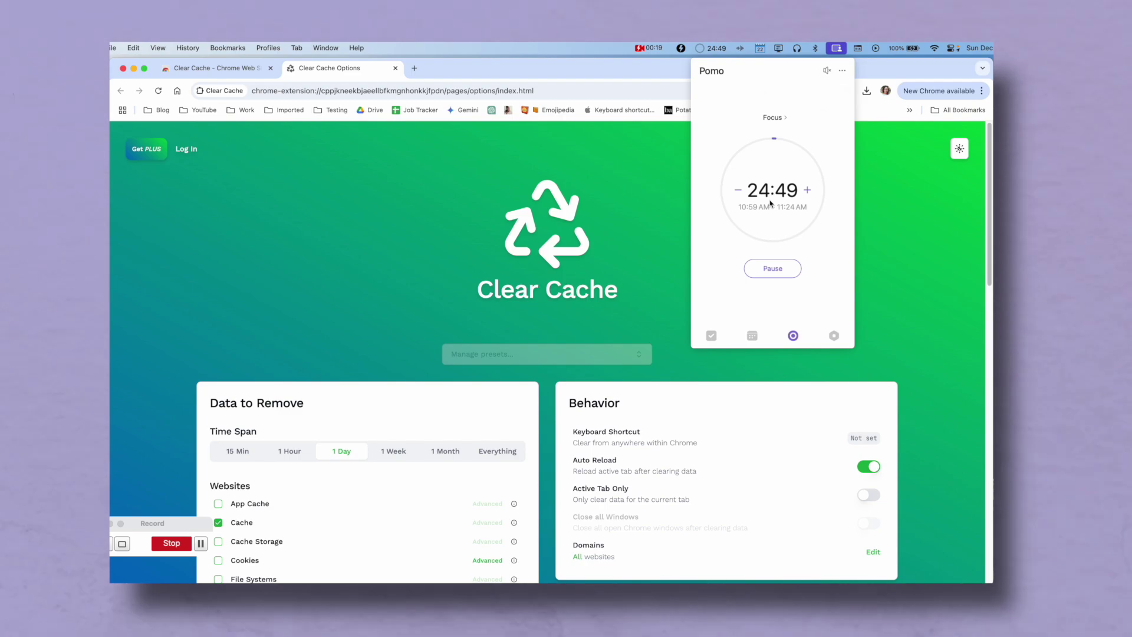
pyautogui.click(738, 190)
pyautogui.click(738, 190)
pyautogui.click(738, 190)
pyautogui.click(739, 190)
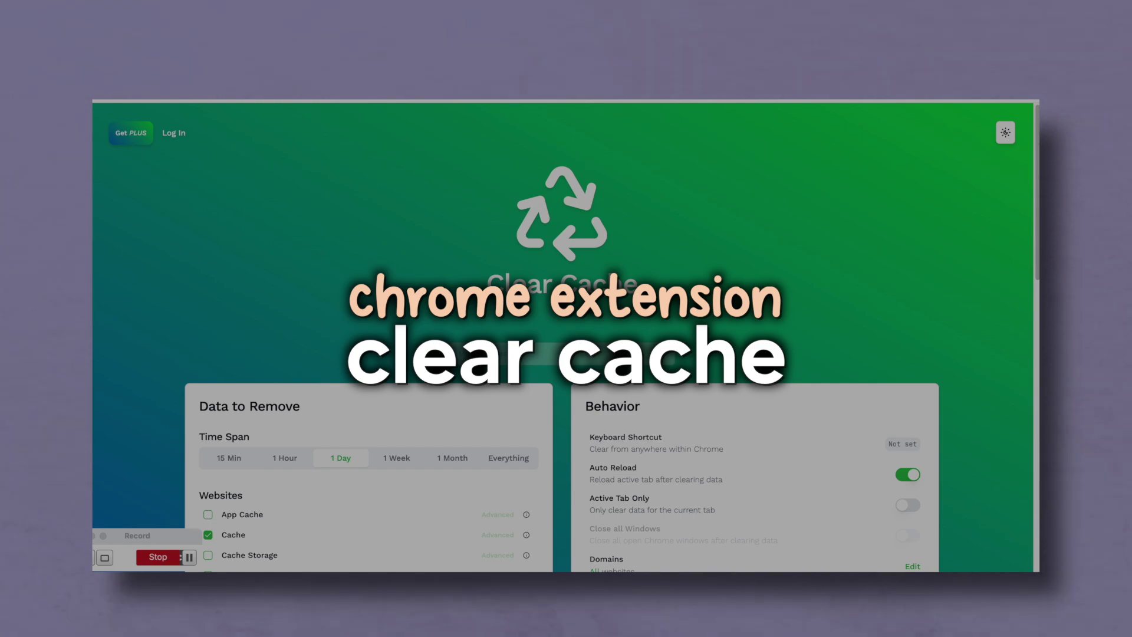
pyautogui.scroll(-3, 983, 340)
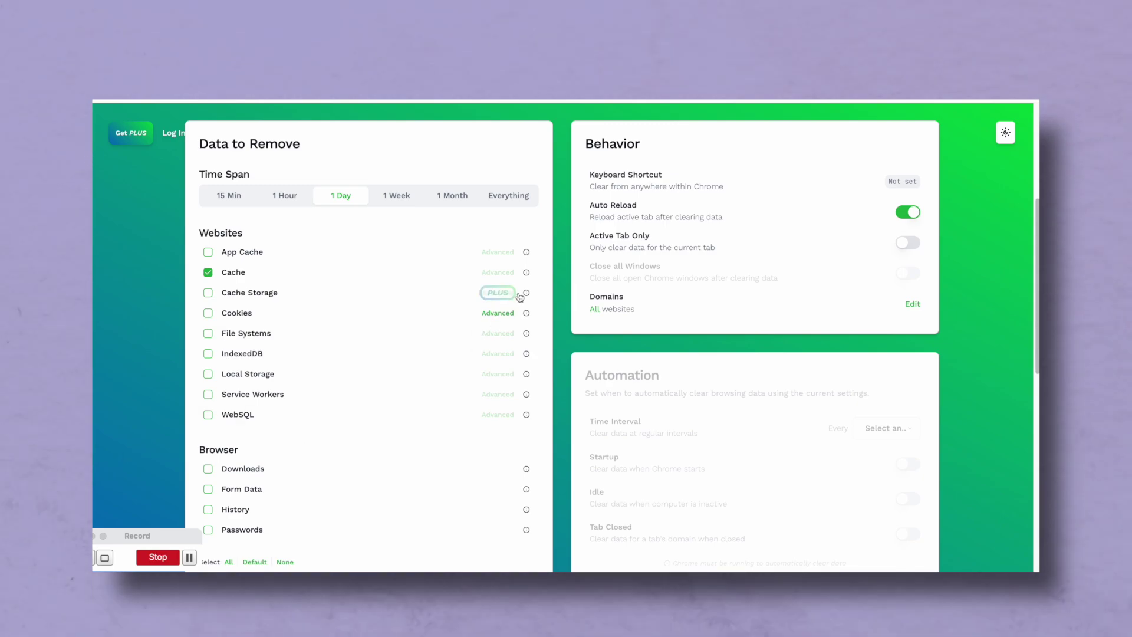
pyautogui.moveTo(527, 295)
pyautogui.scroll(-2, 165, 377)
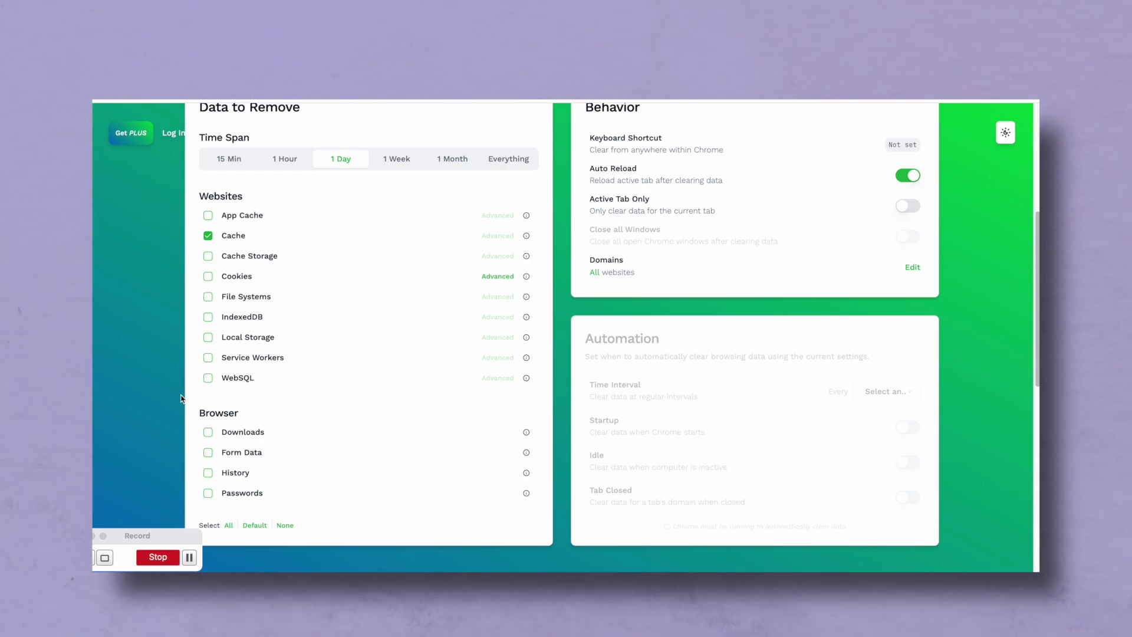
pyautogui.scroll(3, 181, 399)
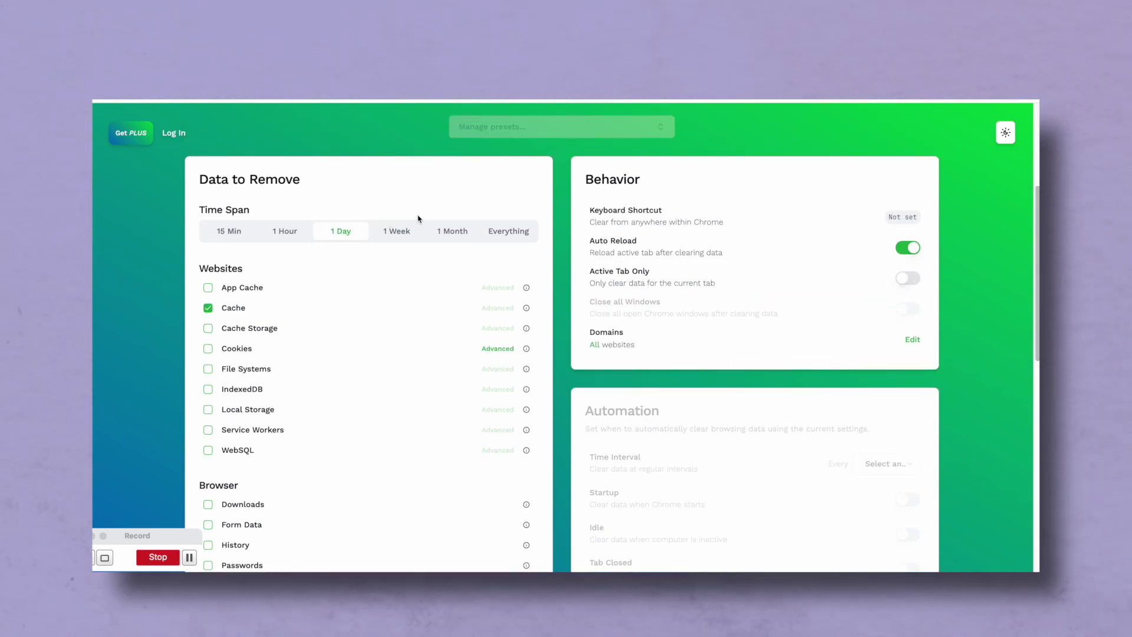
pyautogui.click(508, 231)
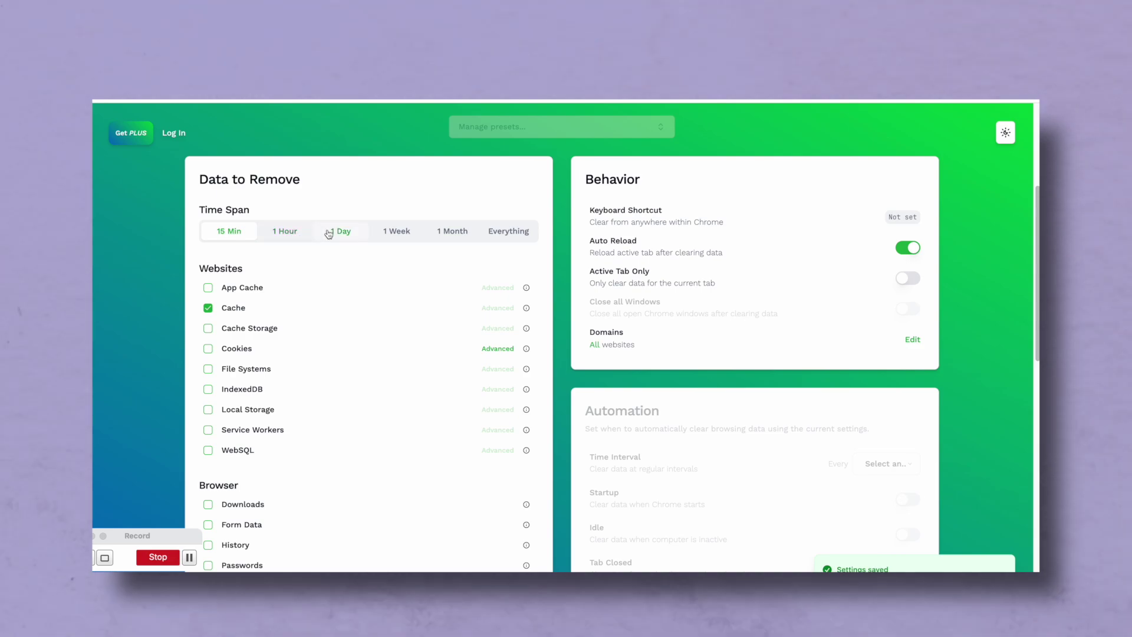
pyautogui.click(329, 232)
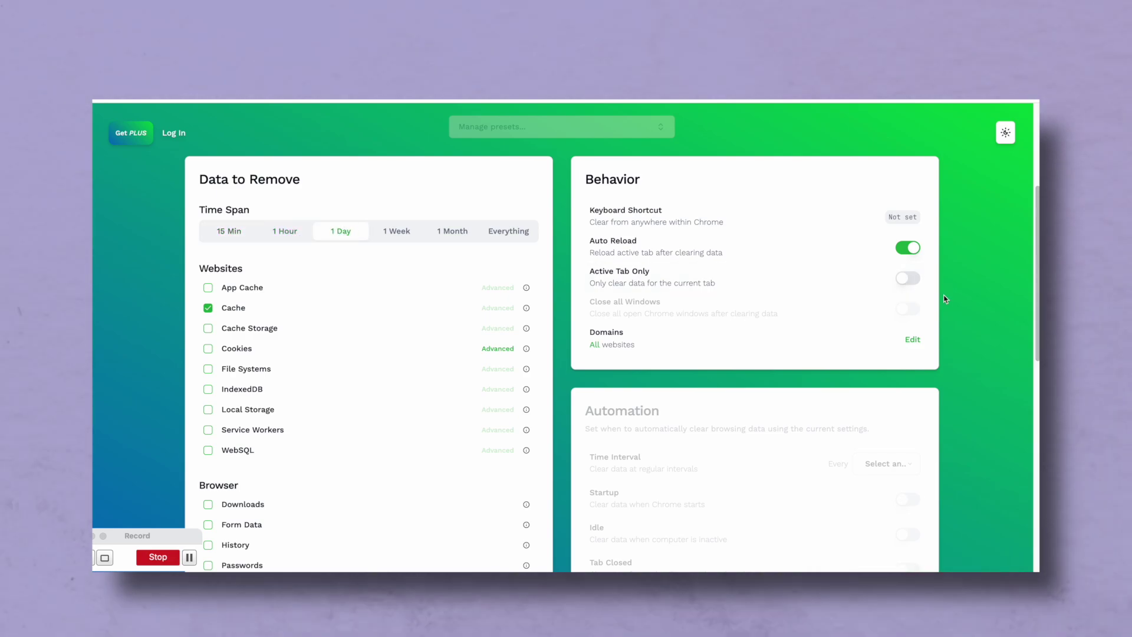
pyautogui.scroll(1, 967, 313)
pyautogui.scroll(-3, 990, 366)
pyautogui.scroll(3, 990, 365)
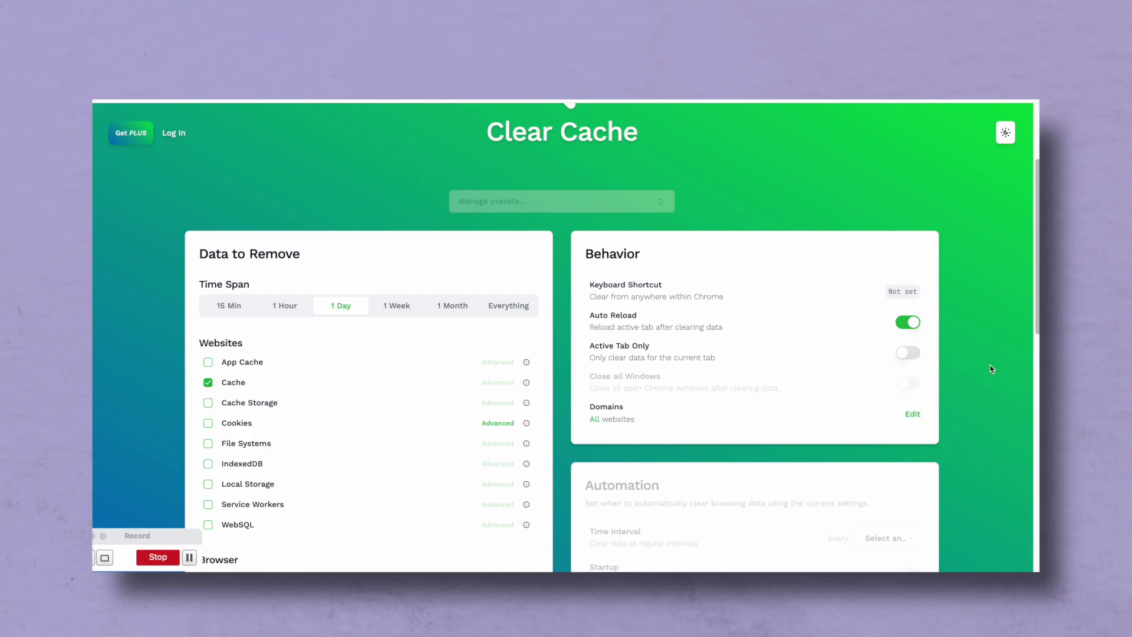
pyautogui.scroll(2, 990, 366)
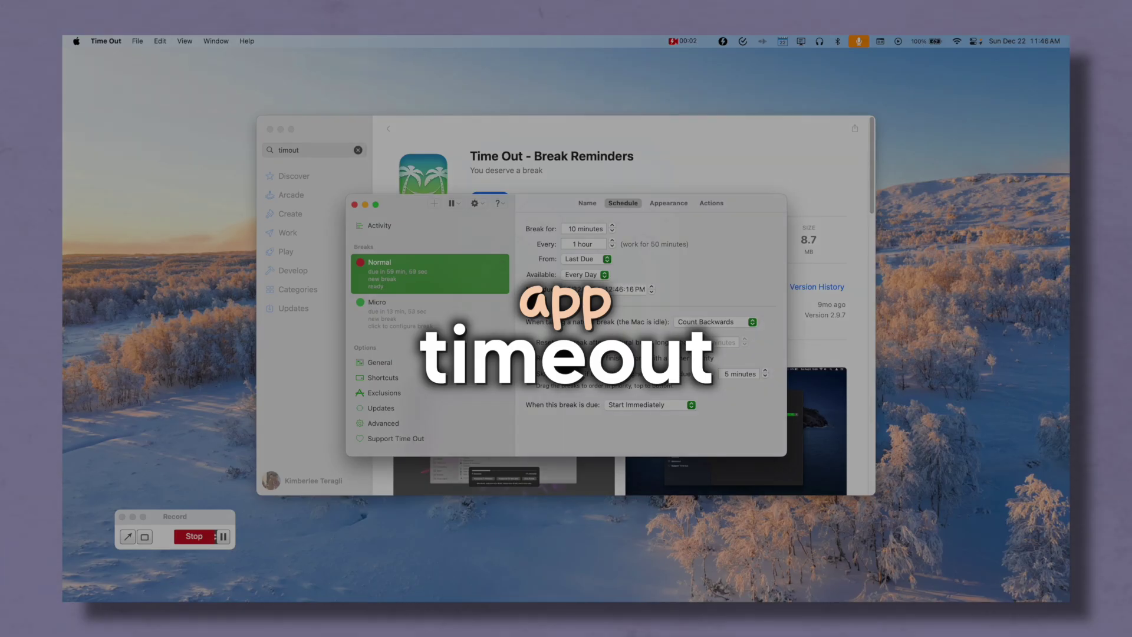
# - Choose Skip Break on Time Out's Normal break overlay
pyautogui.moveTo(982, 569)
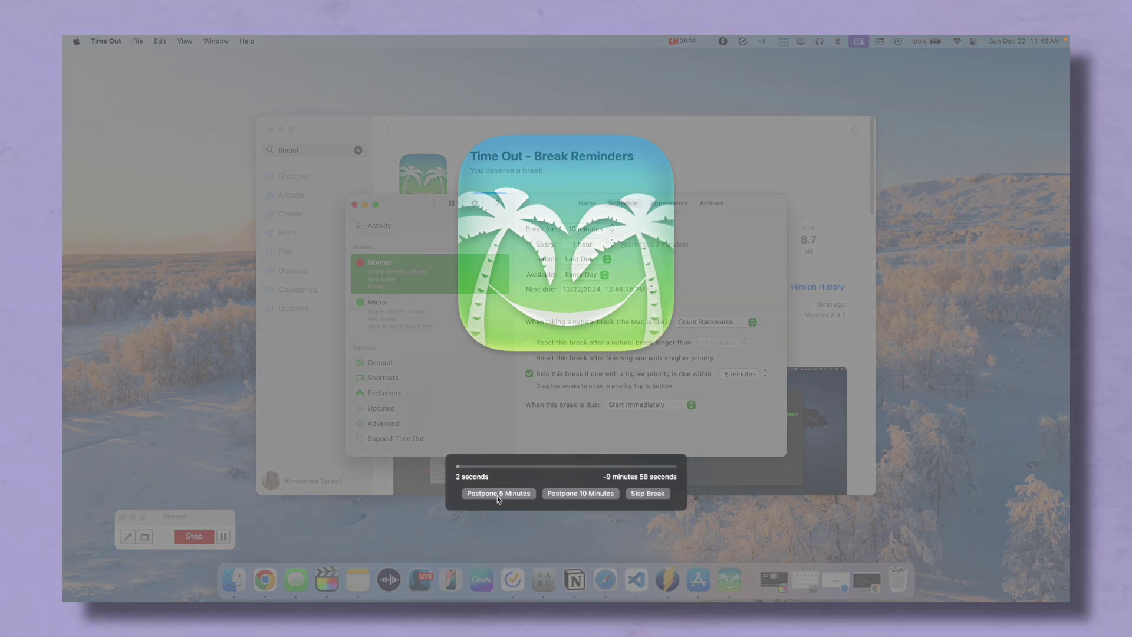
pyautogui.click(656, 496)
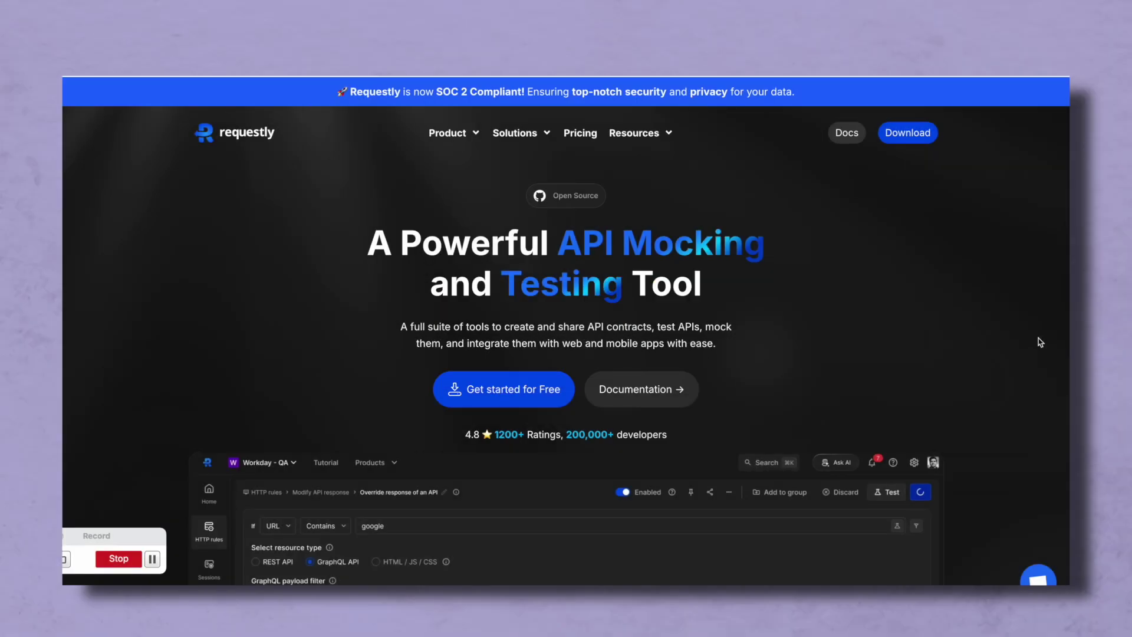
# - Play the Requestly product demo video and jump ahead past its title intro
pyautogui.scroll(-1, 1040, 345)
pyautogui.scroll(-3, 1041, 347)
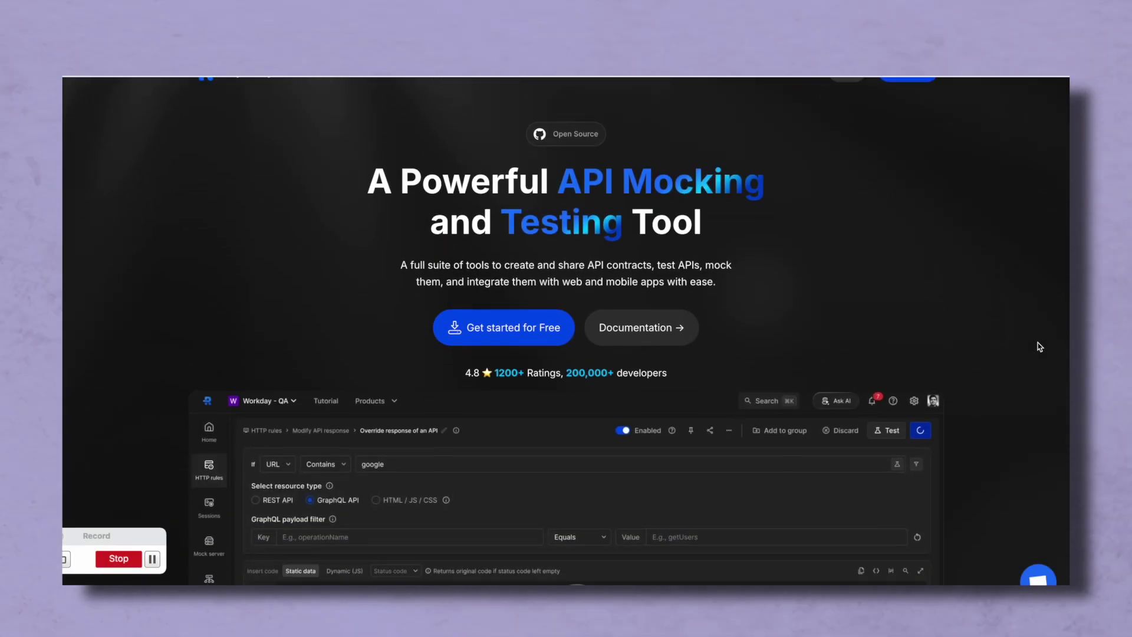
pyautogui.scroll(-3, 1041, 347)
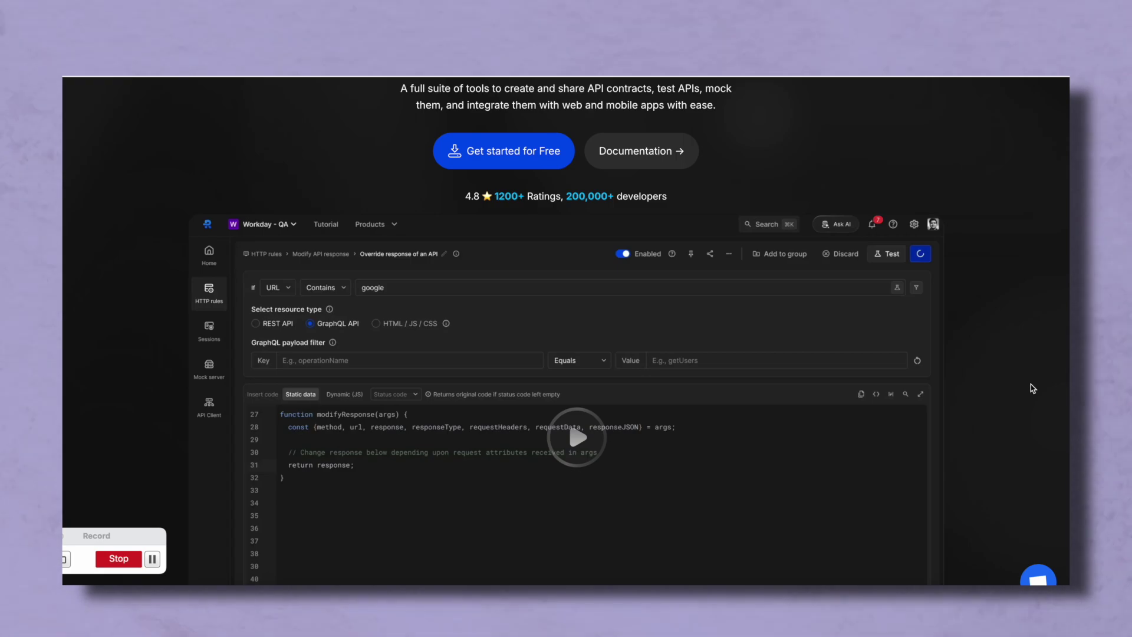
pyautogui.scroll(-1, 1033, 389)
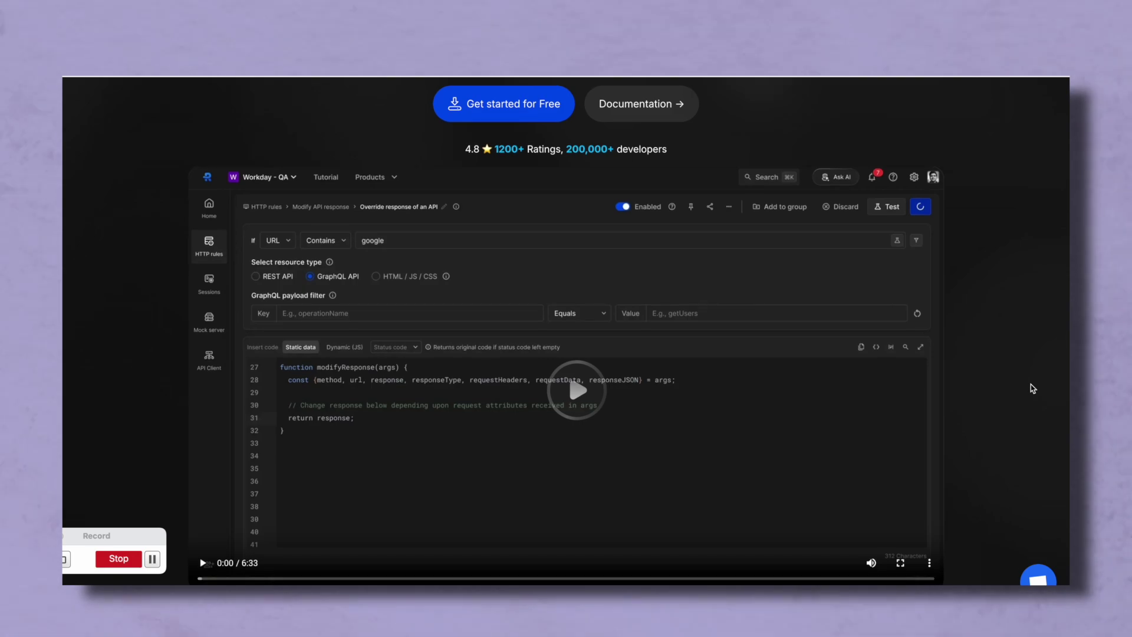
pyautogui.scroll(-2, 1033, 388)
pyautogui.click(601, 313)
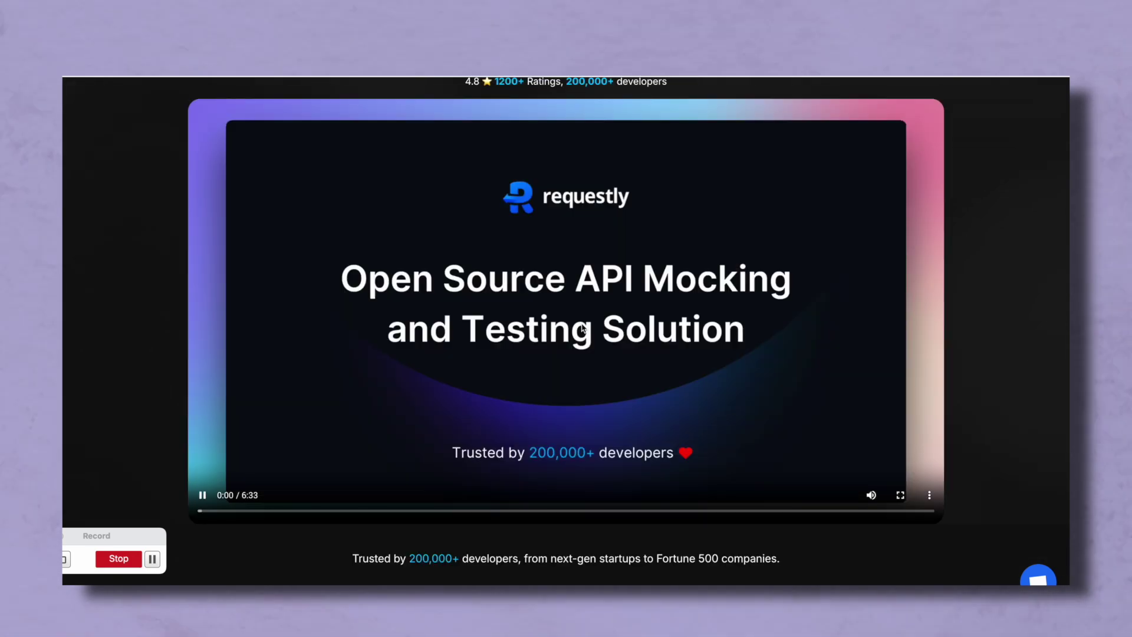
pyautogui.click(283, 511)
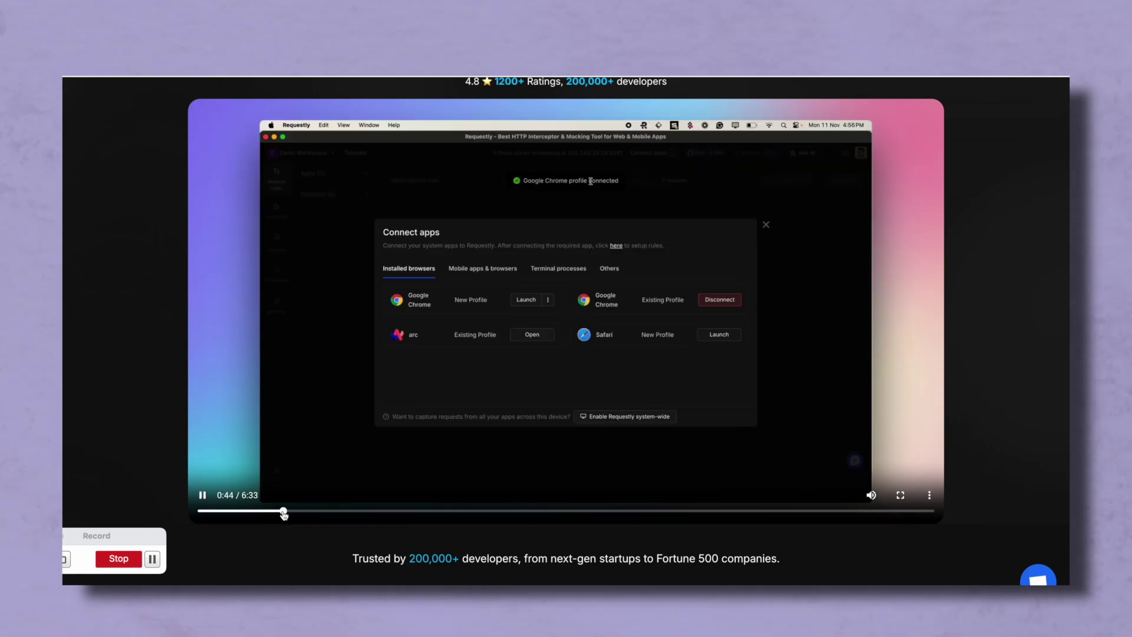
pyautogui.click(369, 510)
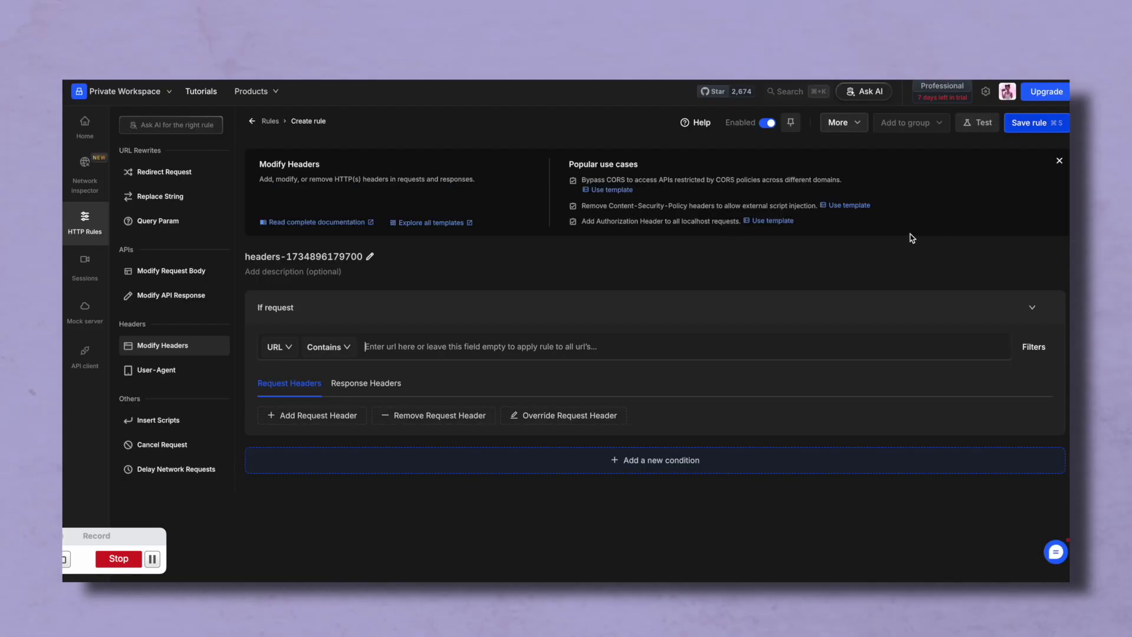
# - Add a request header override, then discard the unsaved header rule draft
pyautogui.click(534, 416)
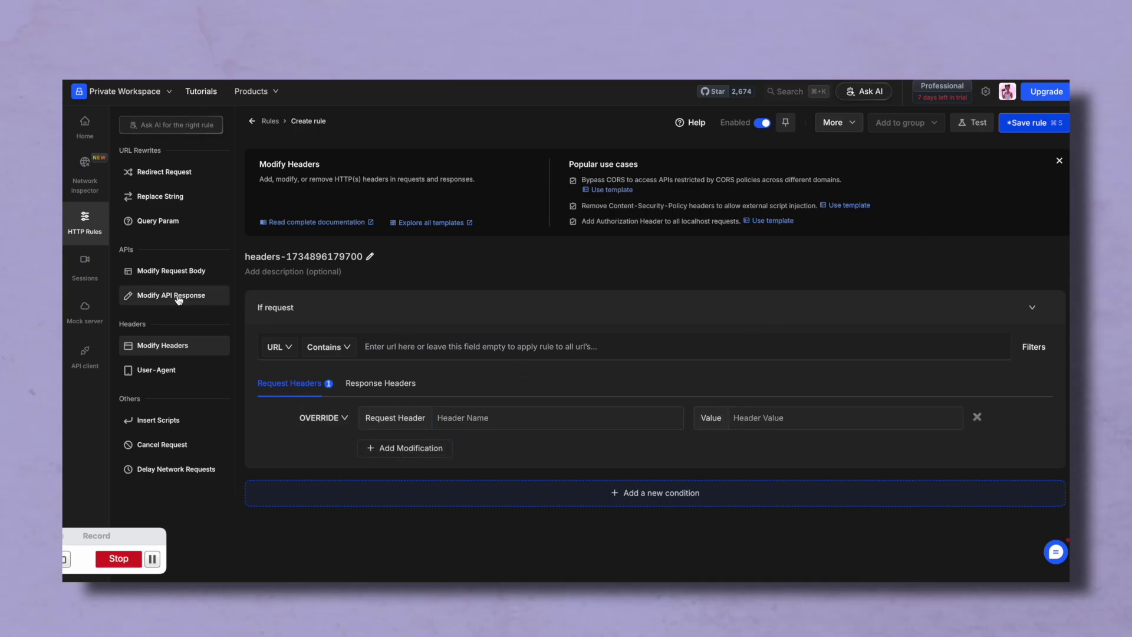
pyautogui.click(152, 198)
pyautogui.click(671, 116)
# - Go to the Home dashboard and bring up the Create new Rule type list
pyautogui.click(85, 174)
pyautogui.click(85, 127)
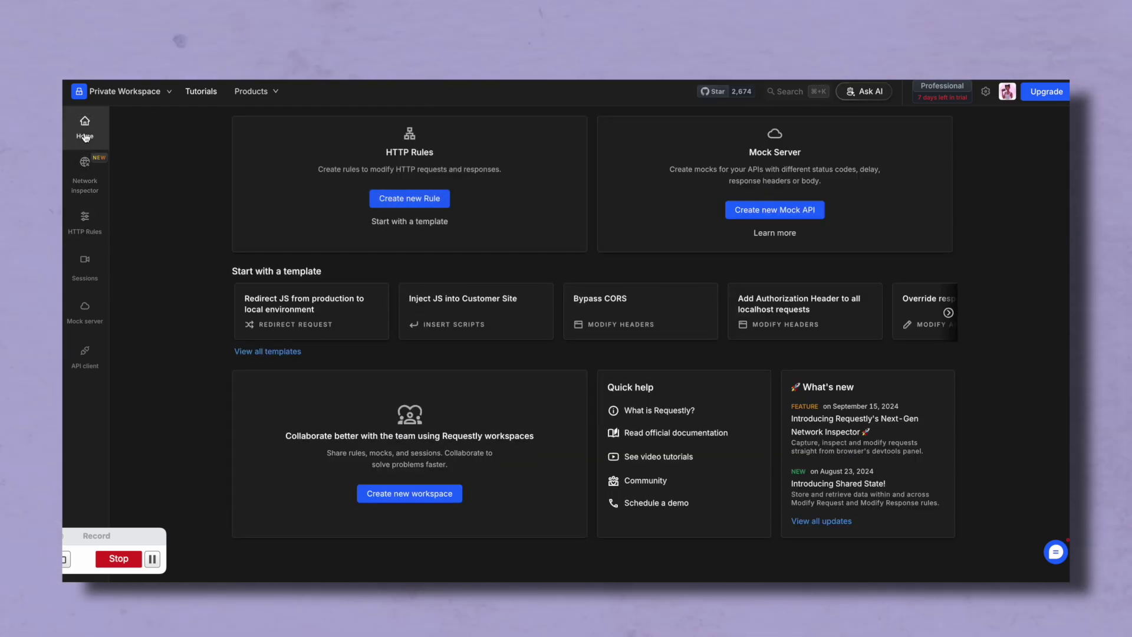
pyautogui.click(440, 199)
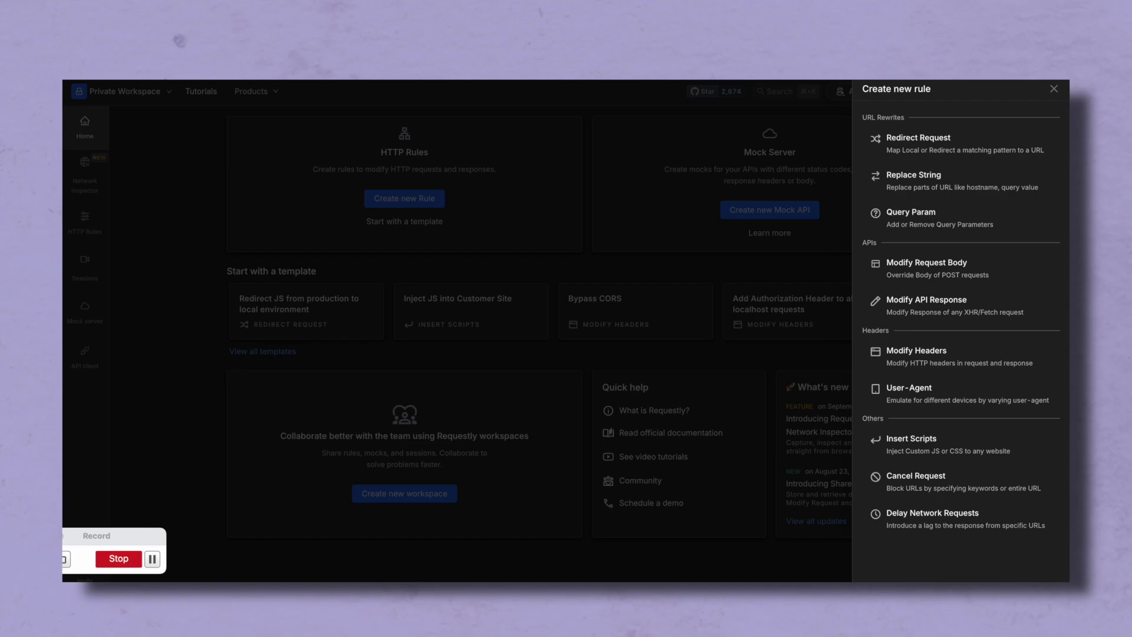
pyautogui.press('Escape')
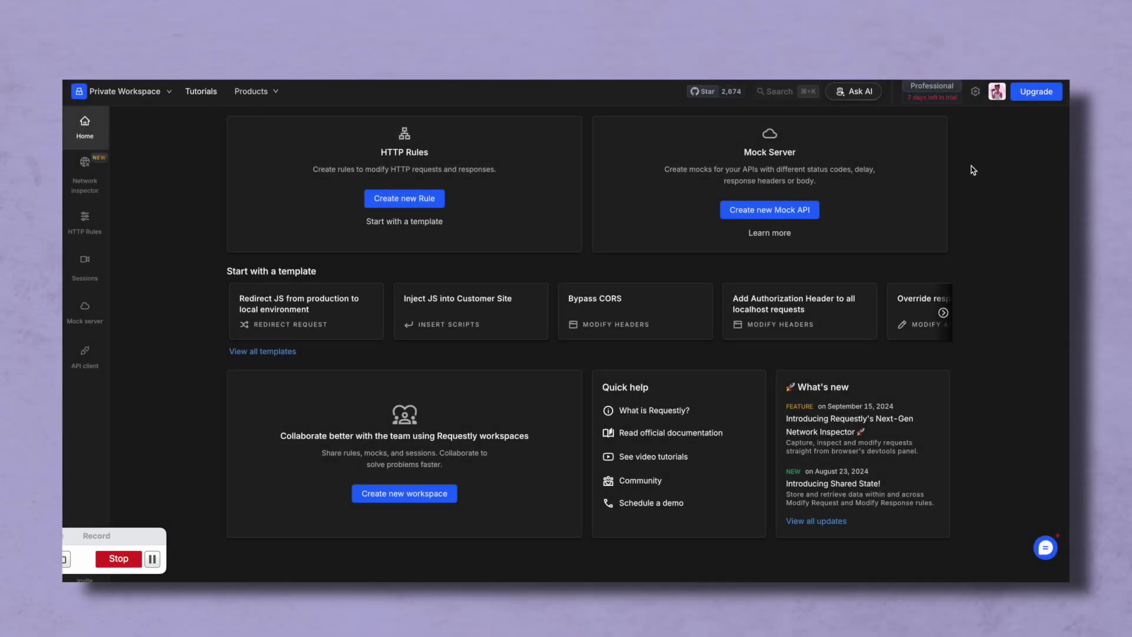
pyautogui.click(411, 201)
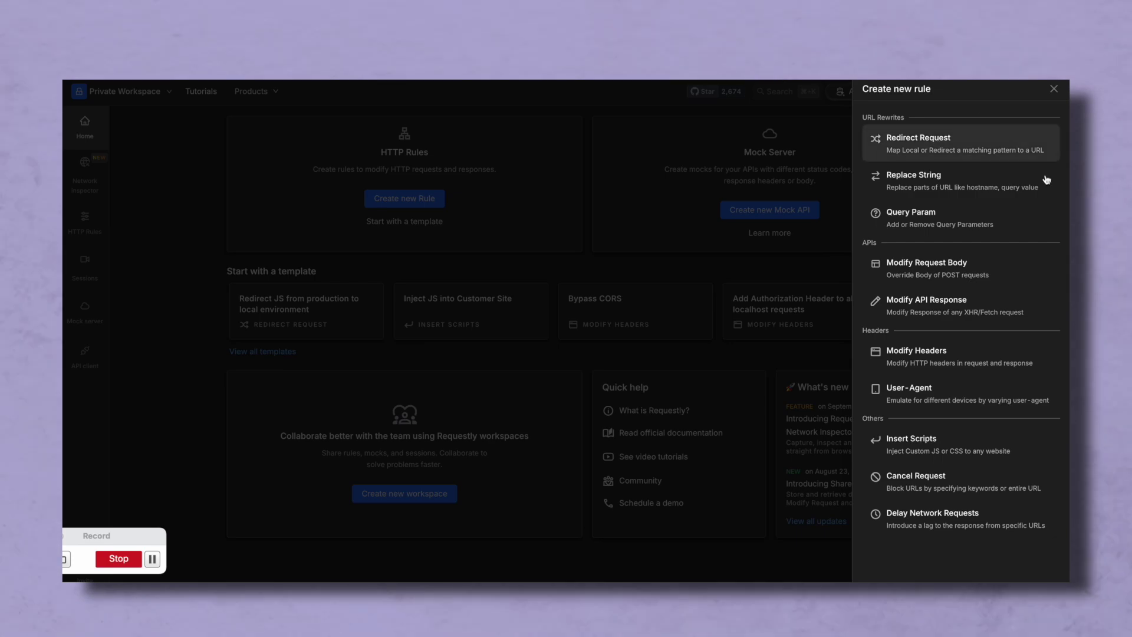
pyautogui.click(1044, 361)
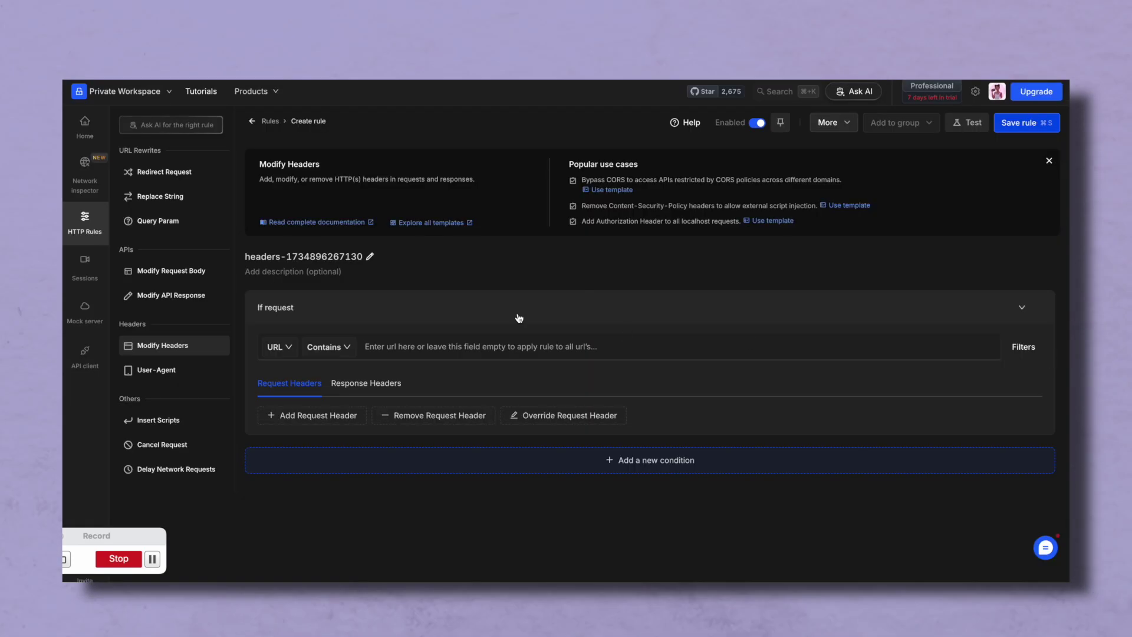
pyautogui.click(419, 342)
pyautogui.write('https://www.kimbuucha-staging.com')
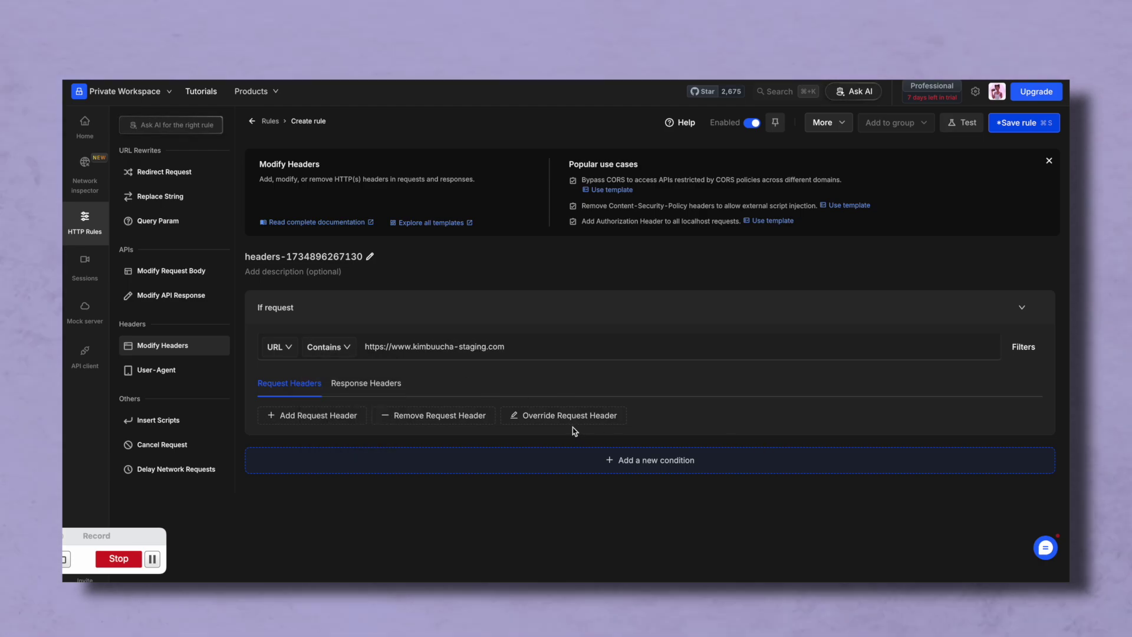
# - Add a response header override for auth-token with value 'test-stg'
pyautogui.click(366, 383)
pyautogui.click(314, 415)
pyautogui.click(555, 418)
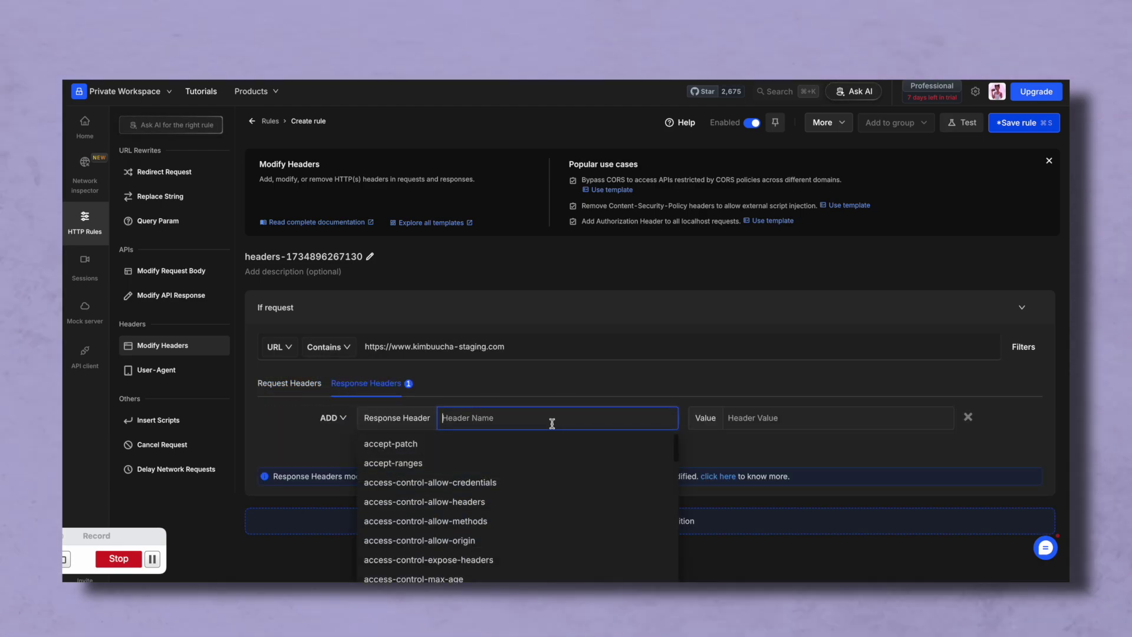
pyautogui.write('auth-token')
pyautogui.press('Tab')
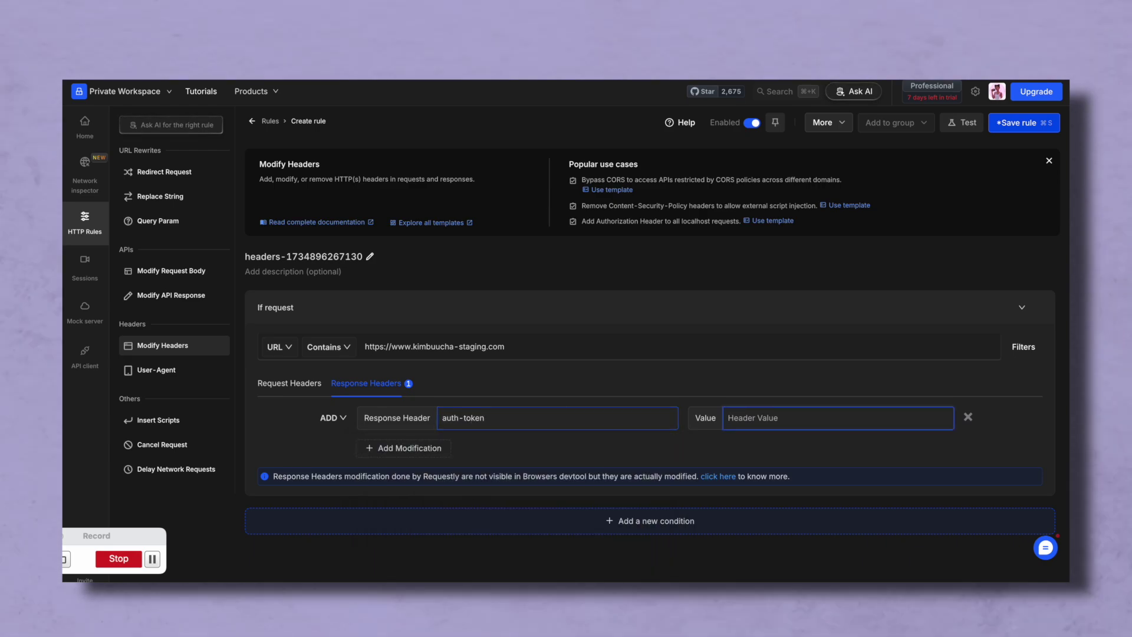
pyautogui.write('test')
pyautogui.click(333, 417)
pyautogui.click(348, 475)
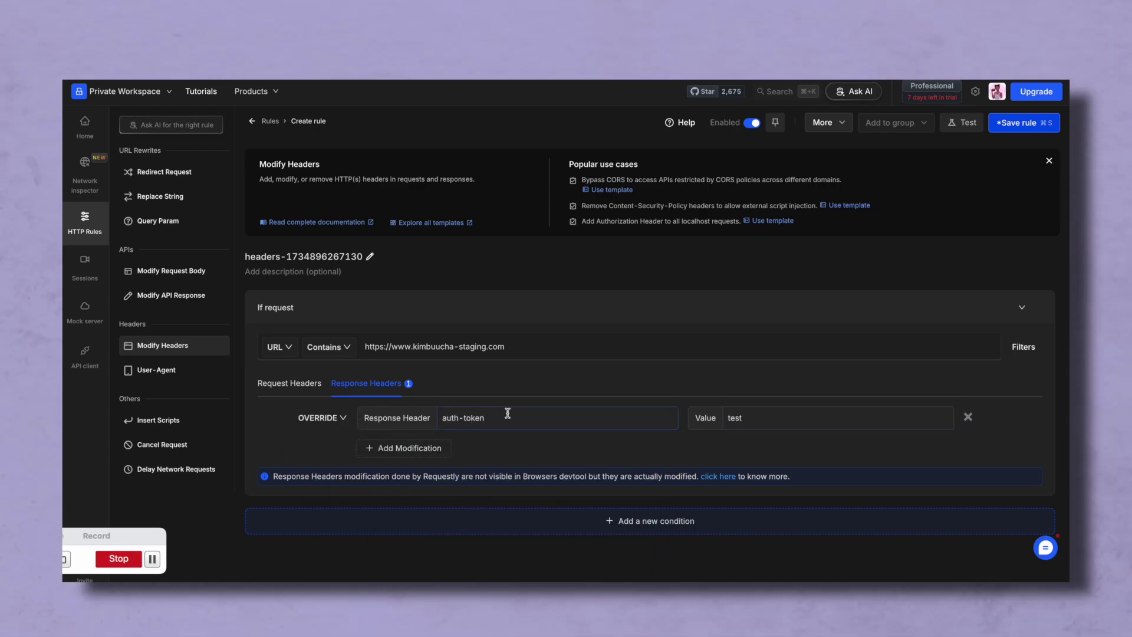
pyautogui.click(796, 417)
pyautogui.write('-stg')
pyautogui.click(295, 383)
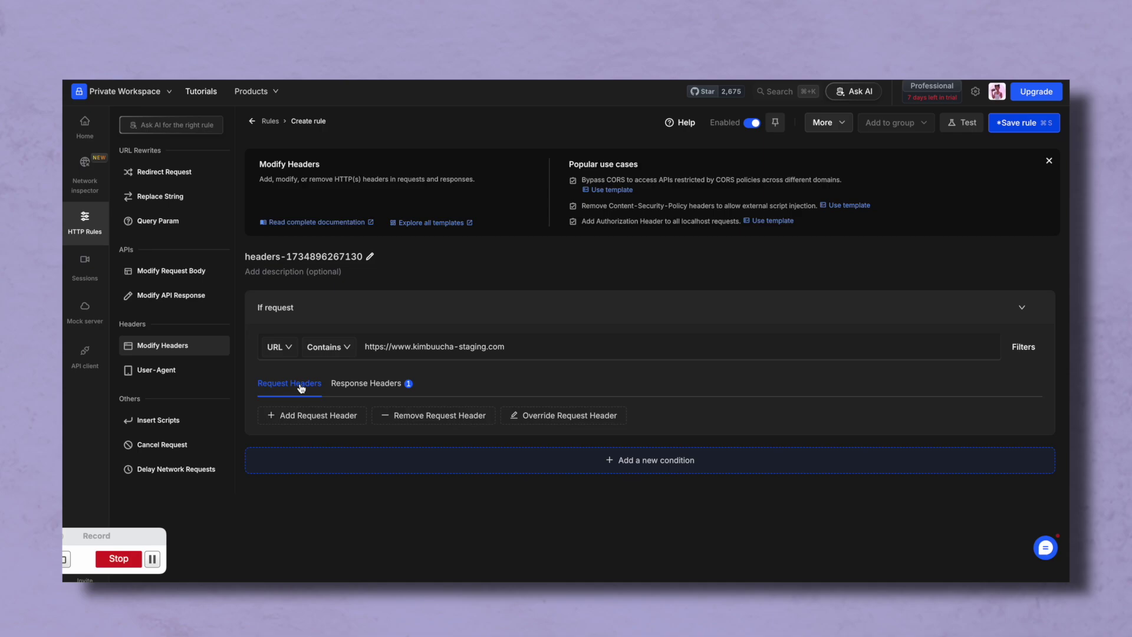
pyautogui.click(312, 412)
pyautogui.click(522, 413)
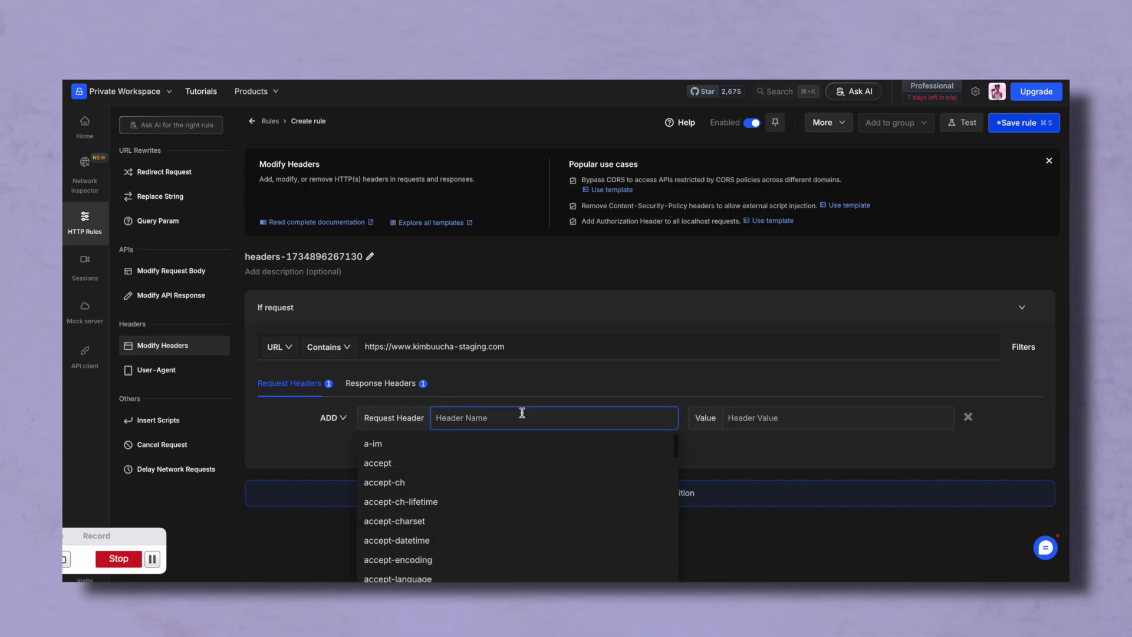
pyautogui.write('aut')
pyautogui.click(361, 449)
pyautogui.click(784, 420)
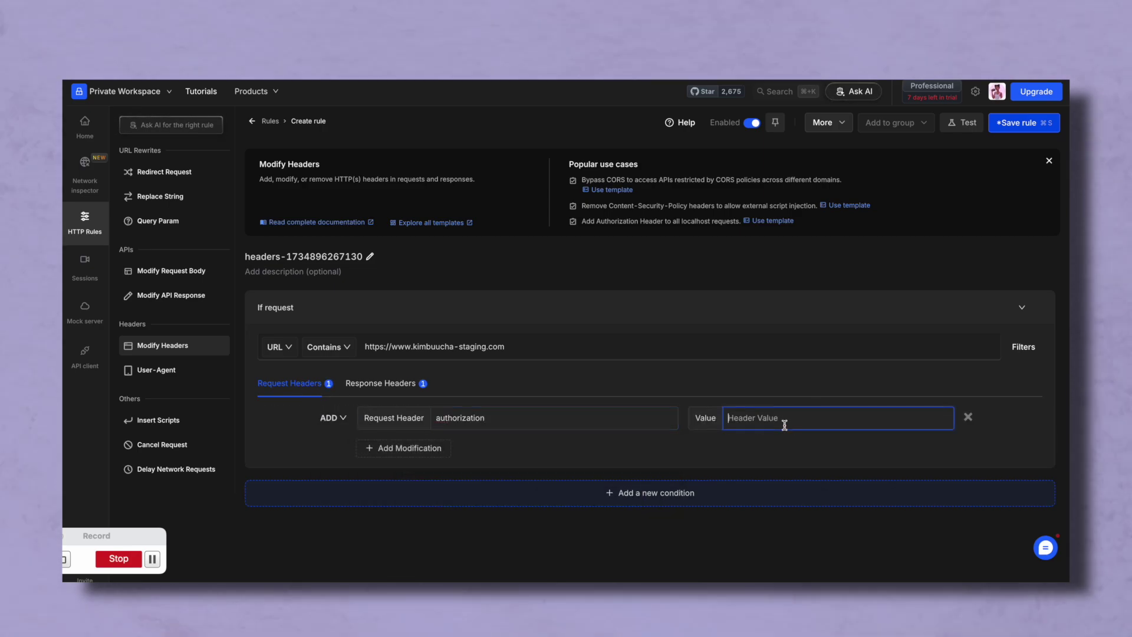
pyautogui.write('stg-token')
# - Review the header modifications and URL matching options, then save the rule
pyautogui.click(381, 384)
pyautogui.click(805, 416)
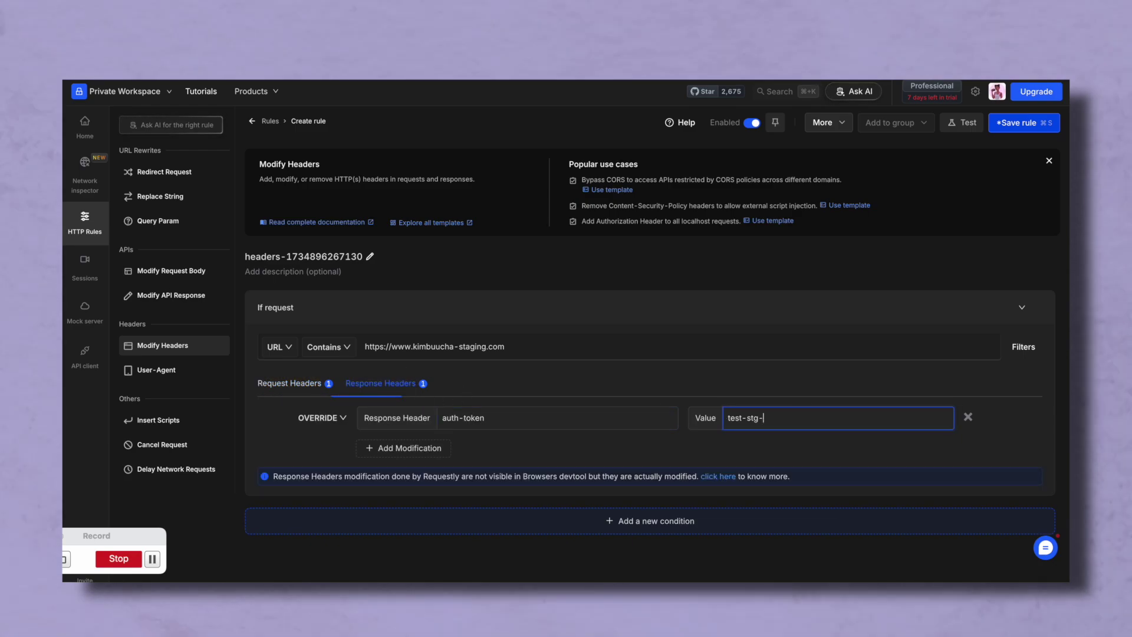
pyautogui.click(287, 384)
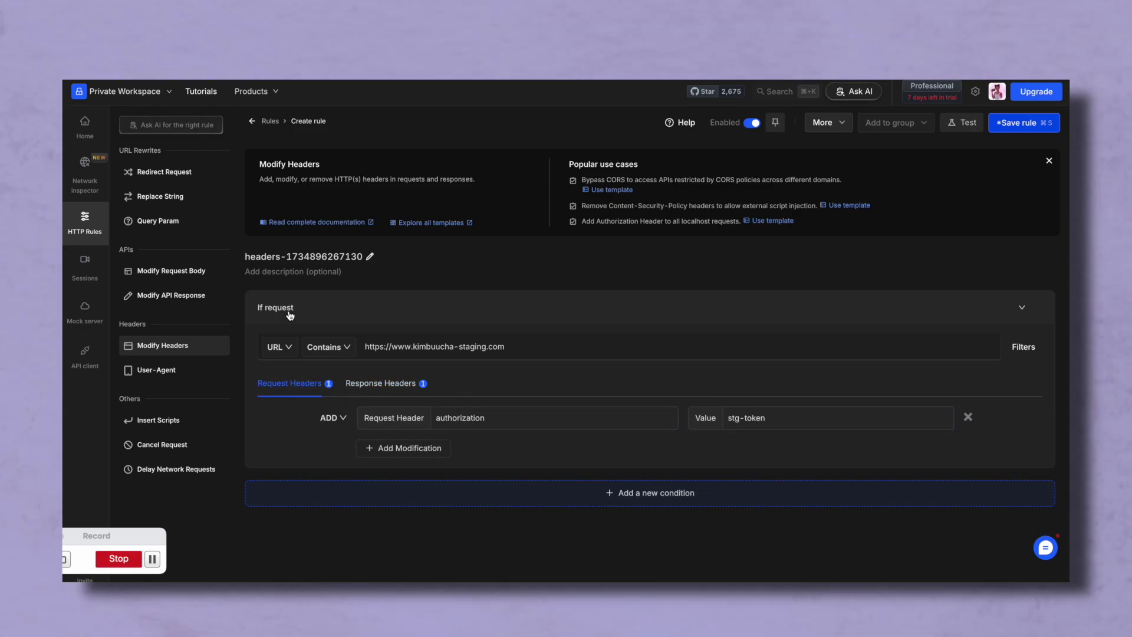
pyautogui.click(347, 348)
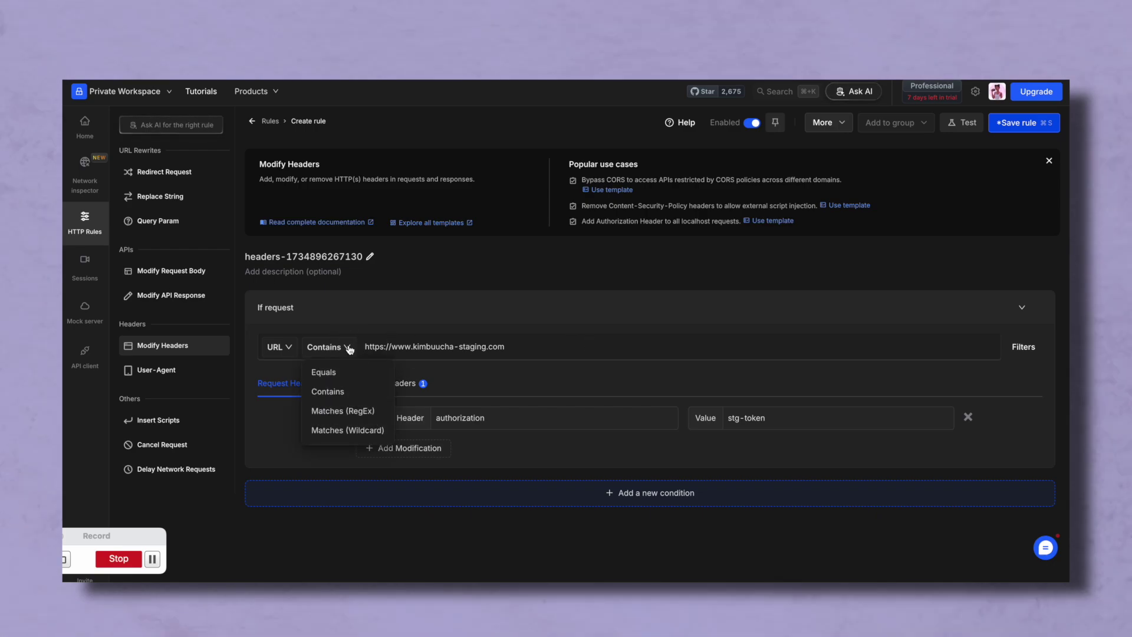
pyautogui.click(289, 348)
pyautogui.press('super+s')
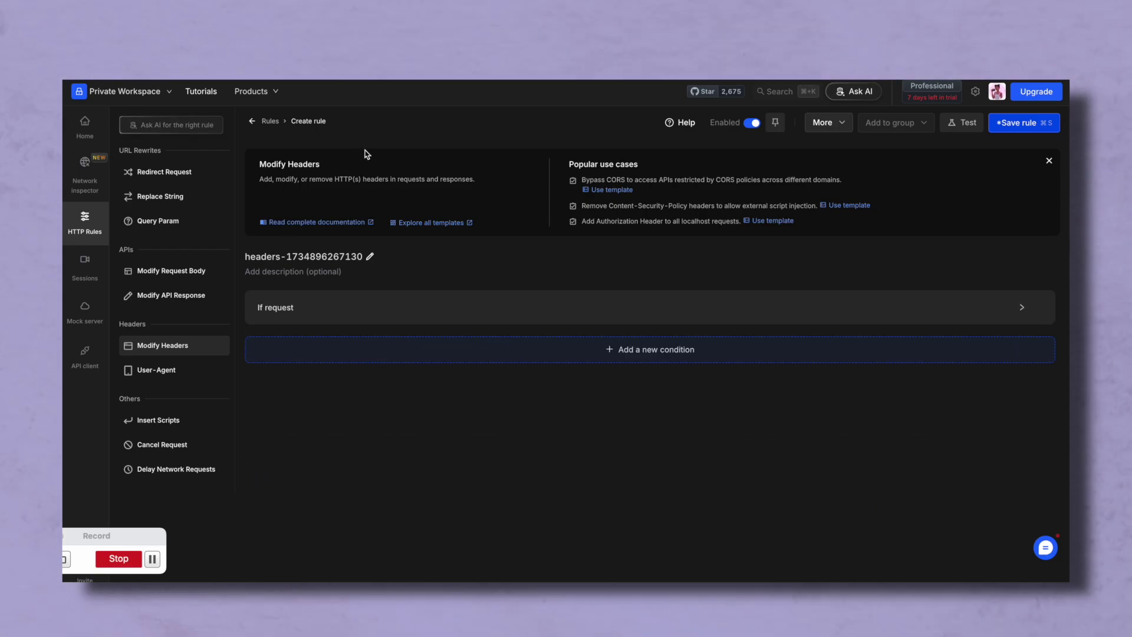
# - Rename the saved rule to 'add-stg-token', save it, and return to Home
pyautogui.click(85, 125)
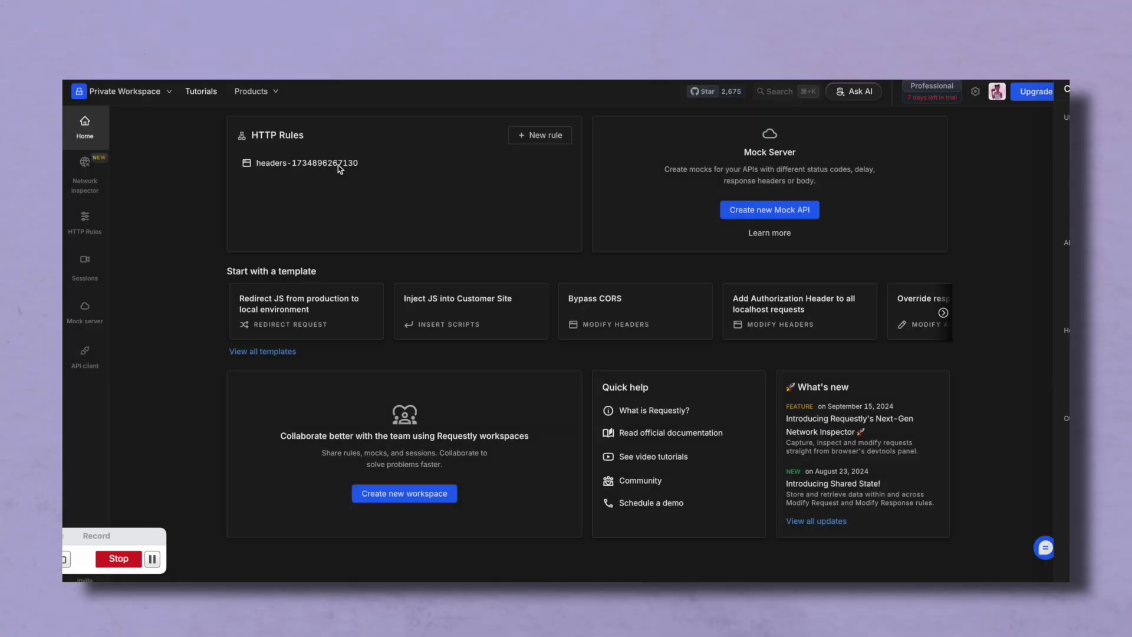
pyautogui.click(339, 169)
pyautogui.tripleClick(334, 162)
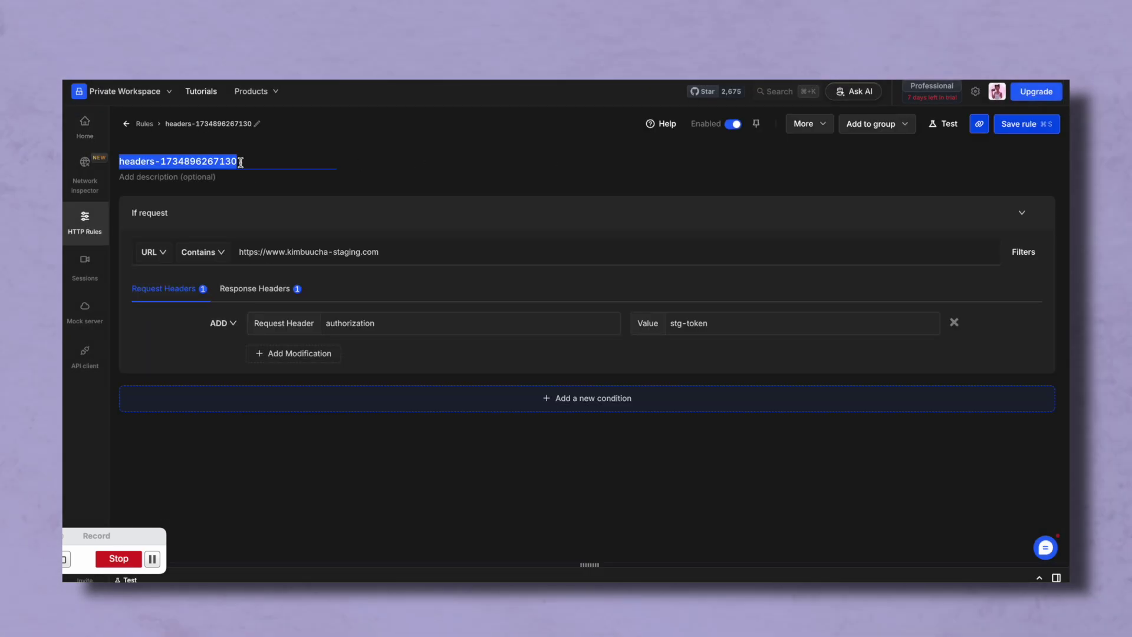
pyautogui.write('add-stg-token')
pyautogui.press('Return')
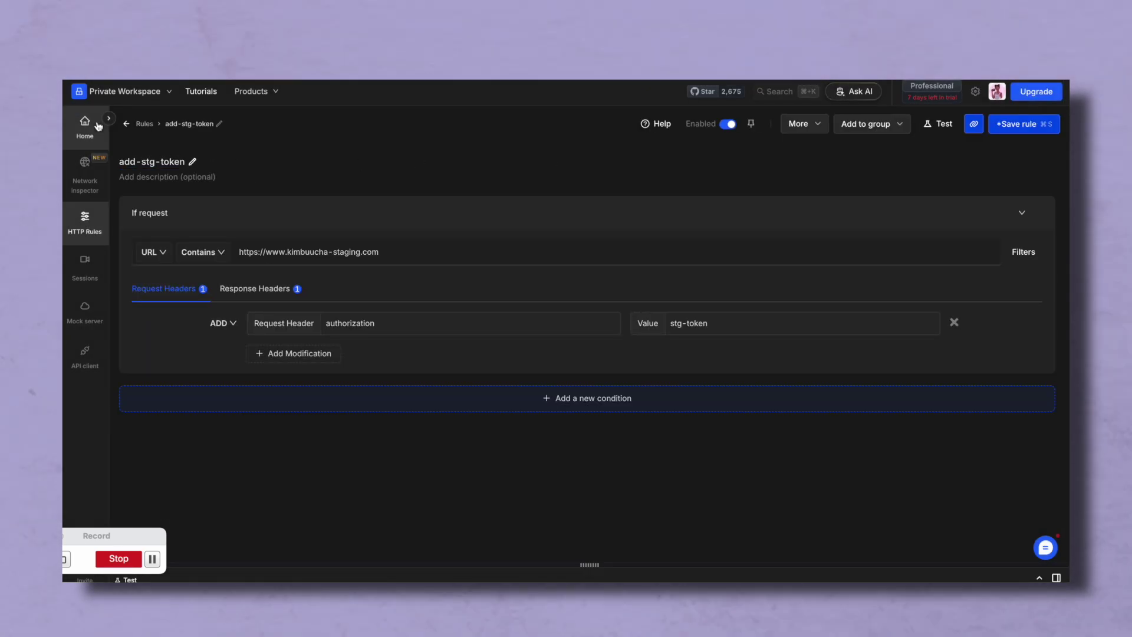
pyautogui.click(78, 122)
pyautogui.press('Escape')
pyautogui.press('super+s')
pyautogui.click(77, 123)
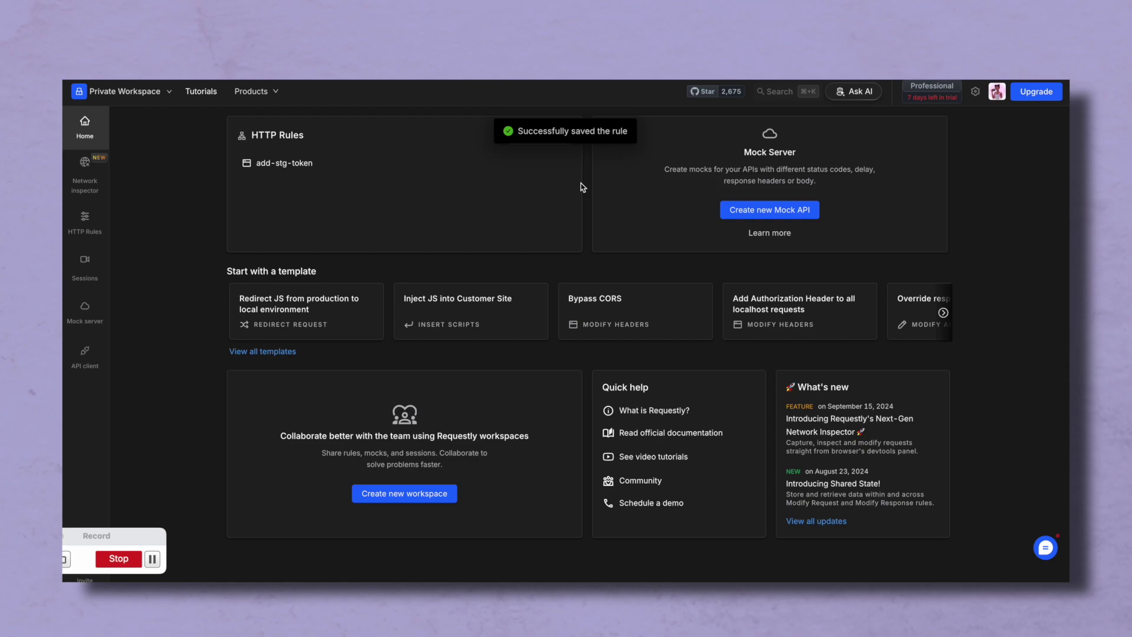
pyautogui.click(554, 136)
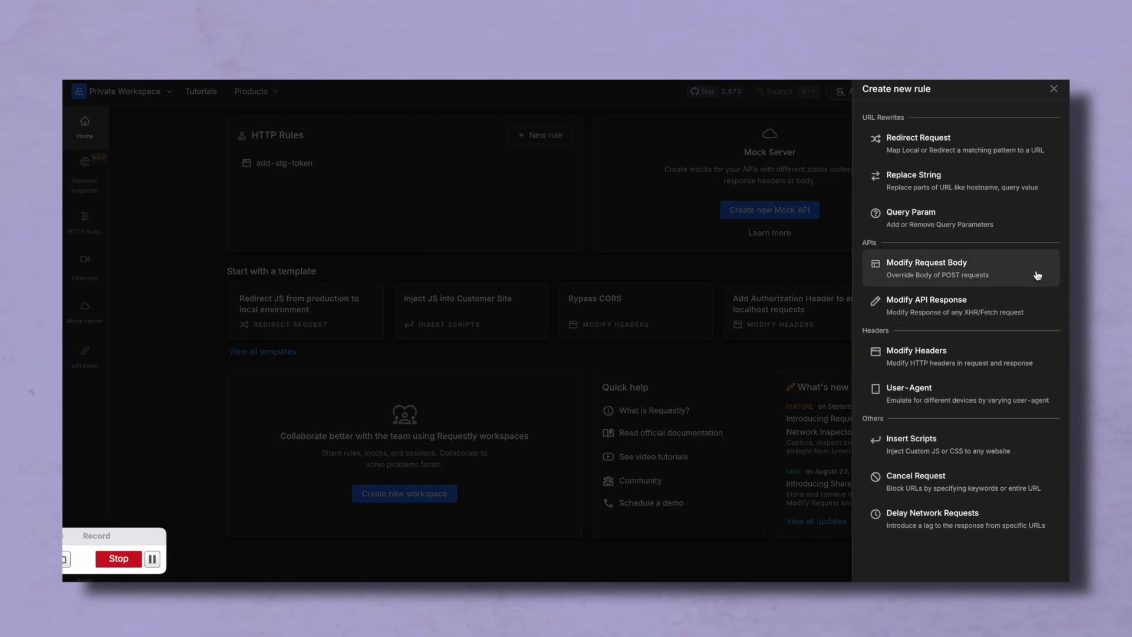